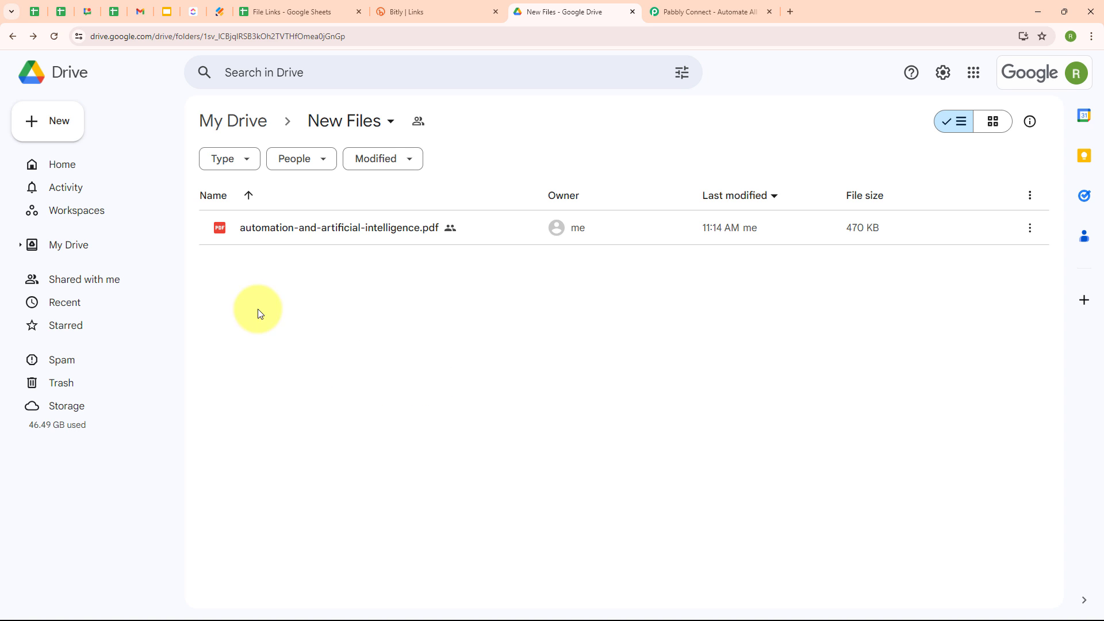
Review the File Links spreadsheet in Google Sheets and the shortened links in Bitly.
{"action": "left_click", "coordinate": [298, 14]}
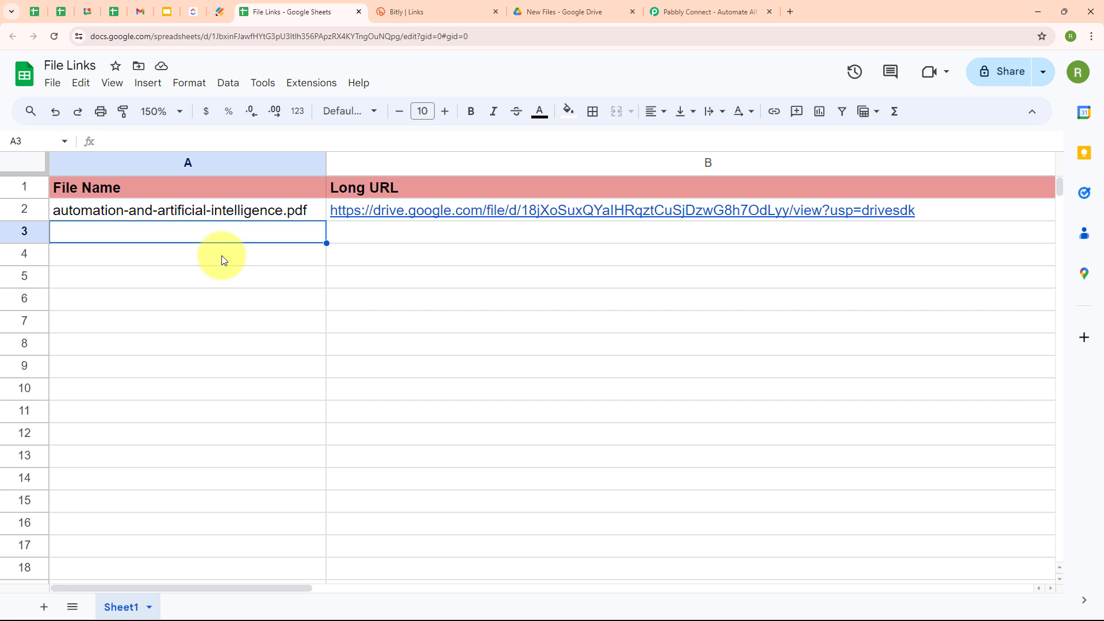
{"action": "left_click", "coordinate": [456, 5]}
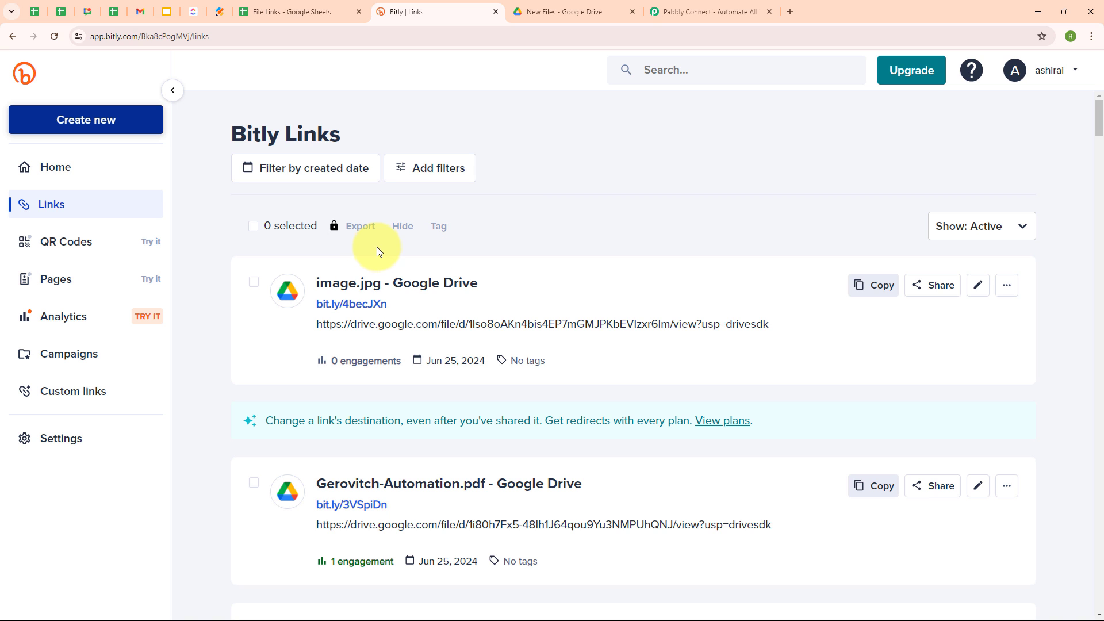
{"action": "left_click", "coordinate": [295, 12]}
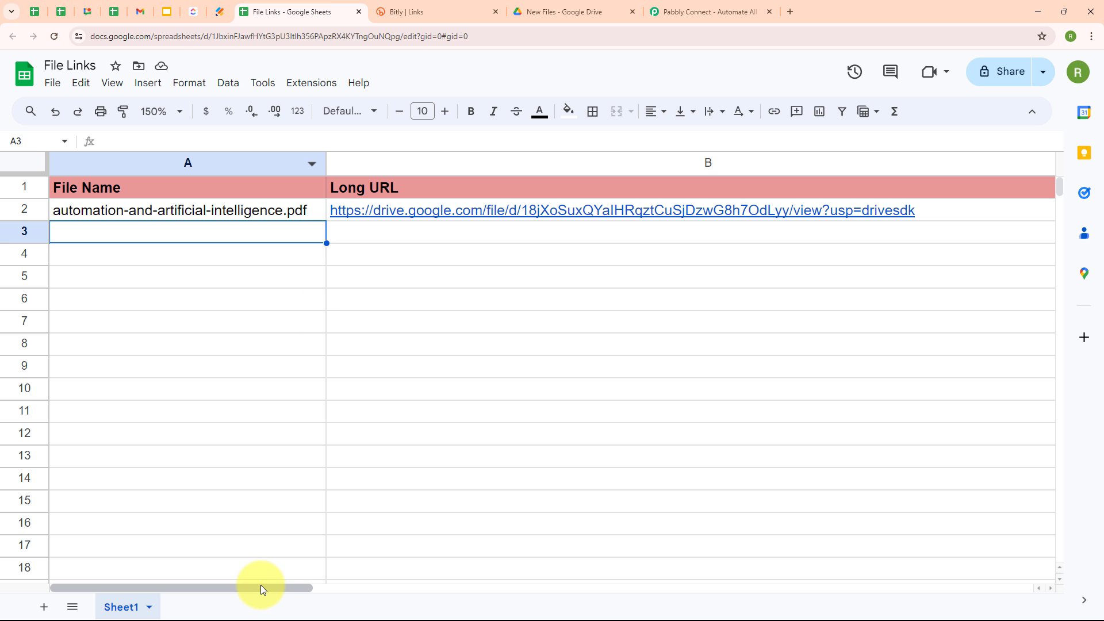
{"action": "left_click_drag", "start_coordinate": [261, 585], "coordinate": [203, 241]}
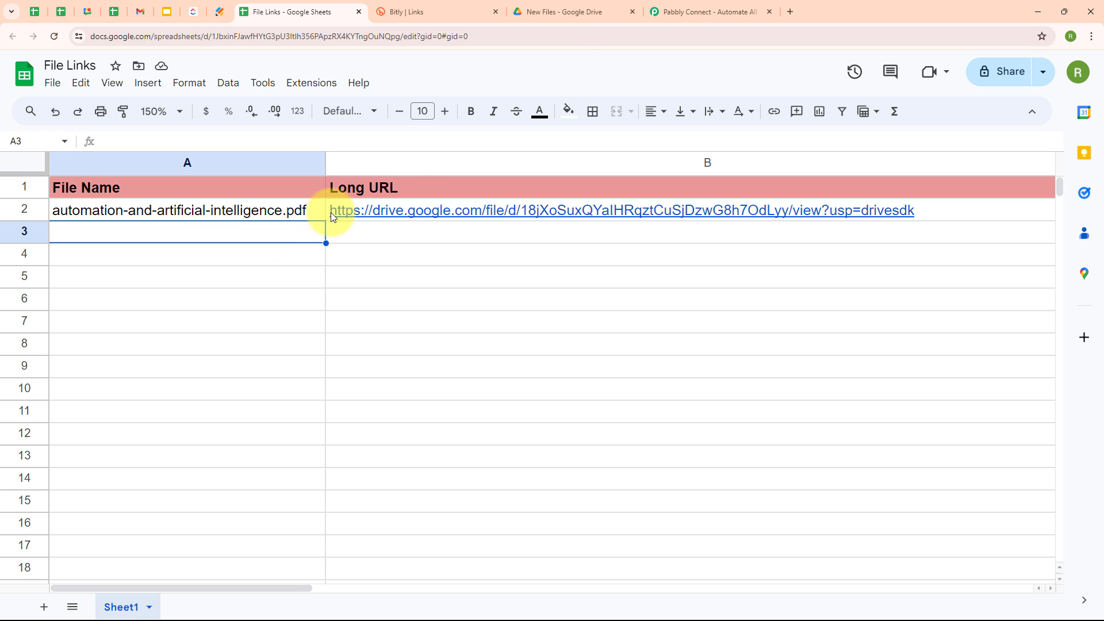
Switch to the Pabbly Connect website, sign in to the account and open the Pabbly Connect dashboard.
{"action": "left_click", "coordinate": [691, 7]}
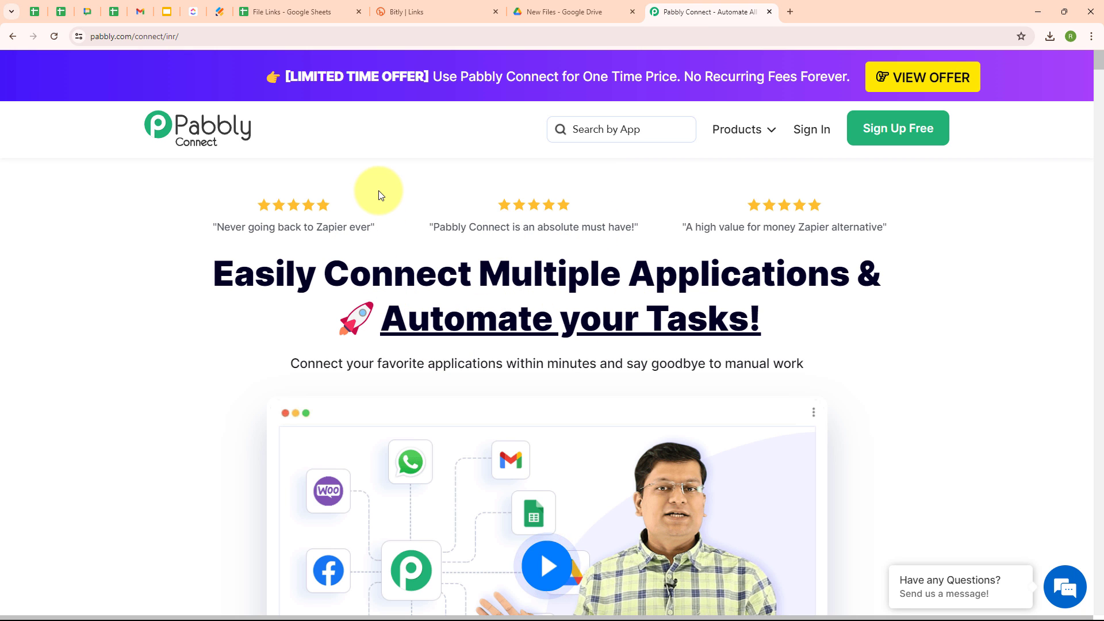
{"action": "left_click", "coordinate": [201, 37]}
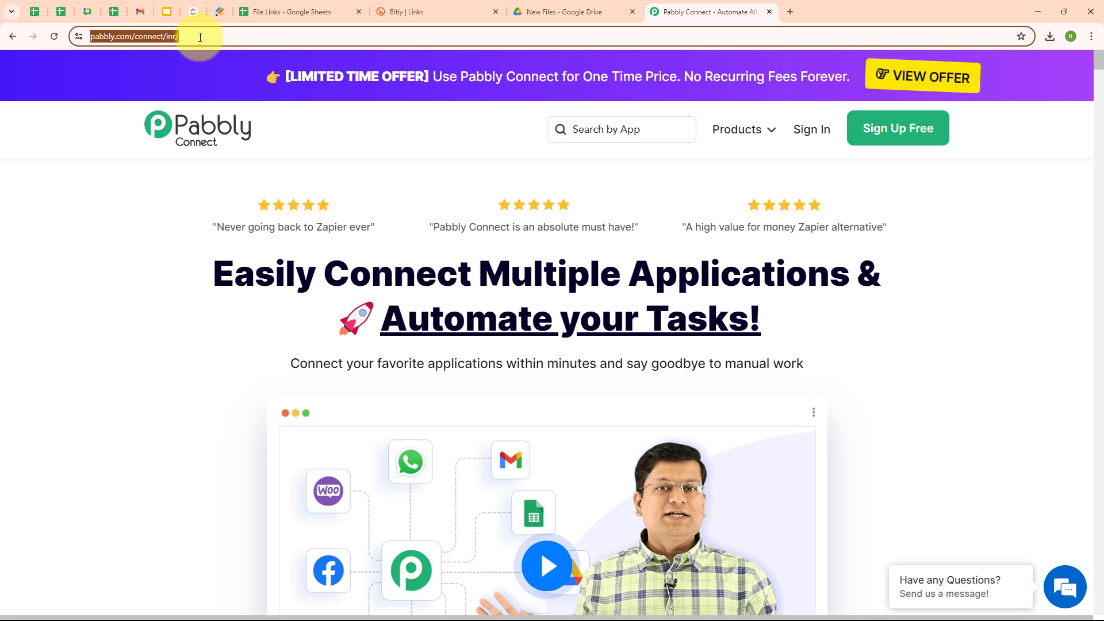
{"action": "left_click", "coordinate": [185, 188]}
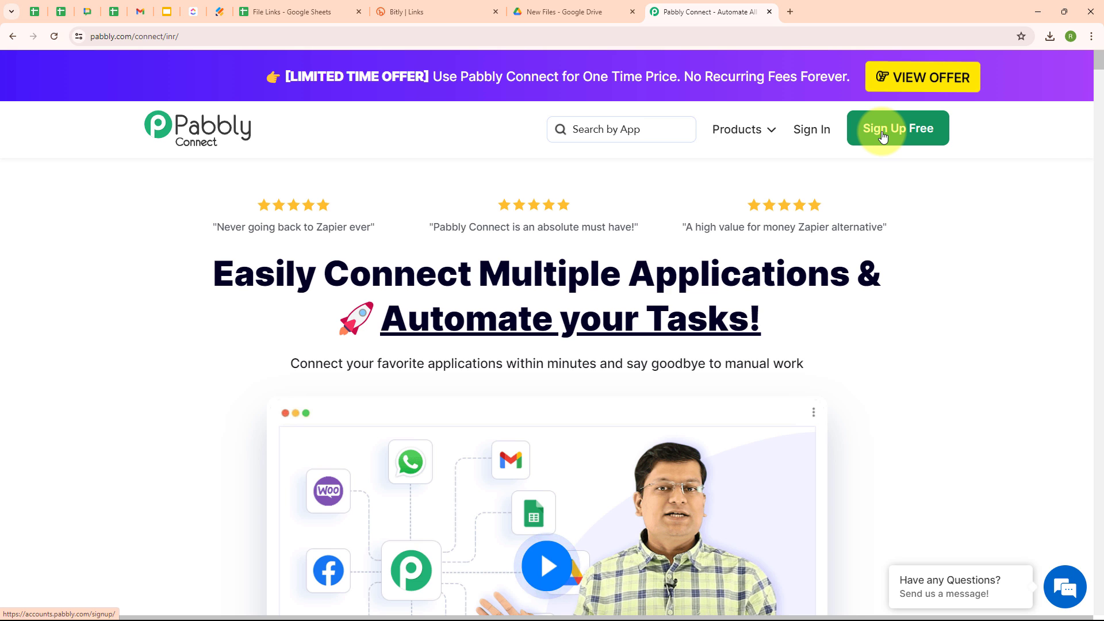
{"action": "left_click", "coordinate": [805, 138]}
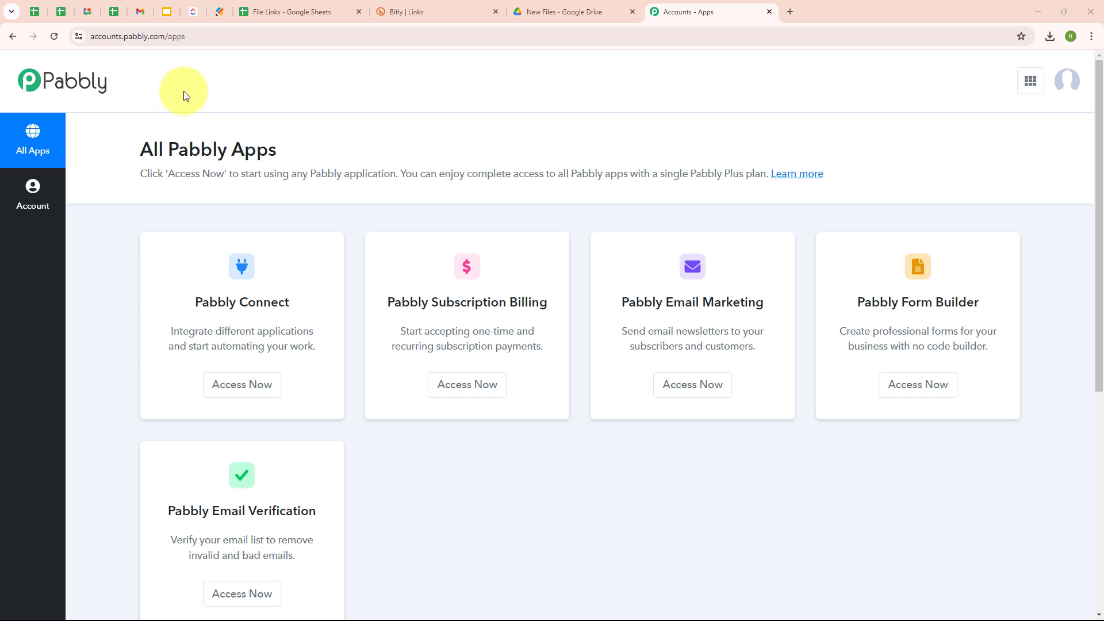
{"action": "left_click_drag", "start_coordinate": [144, 149], "coordinate": [316, 157]}
{"action": "left_click", "coordinate": [395, 136]}
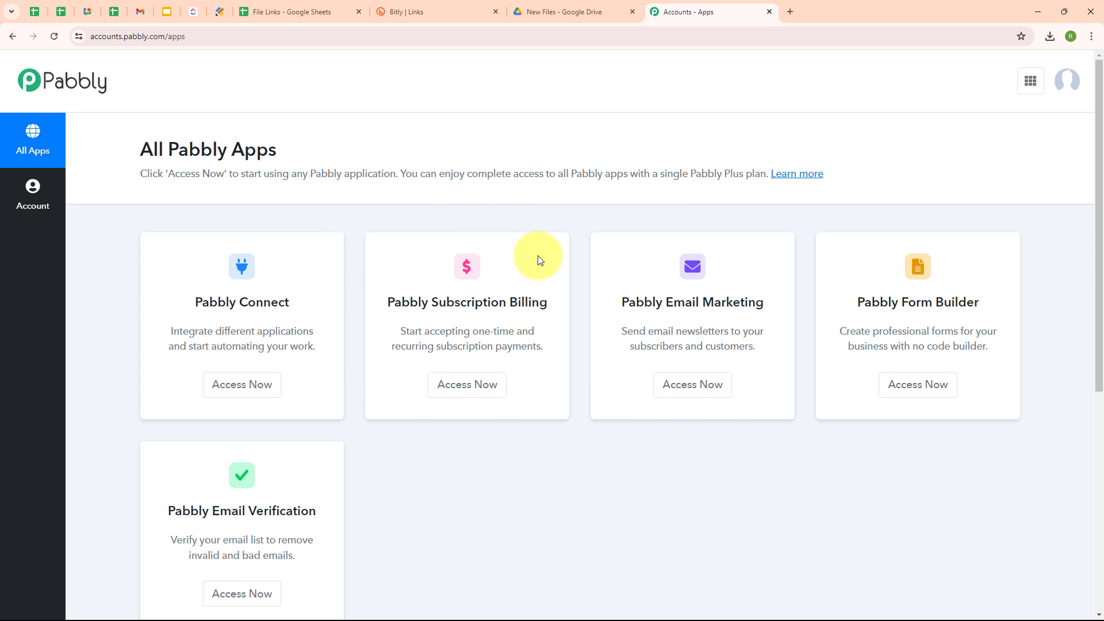
{"action": "left_click", "coordinate": [251, 392]}
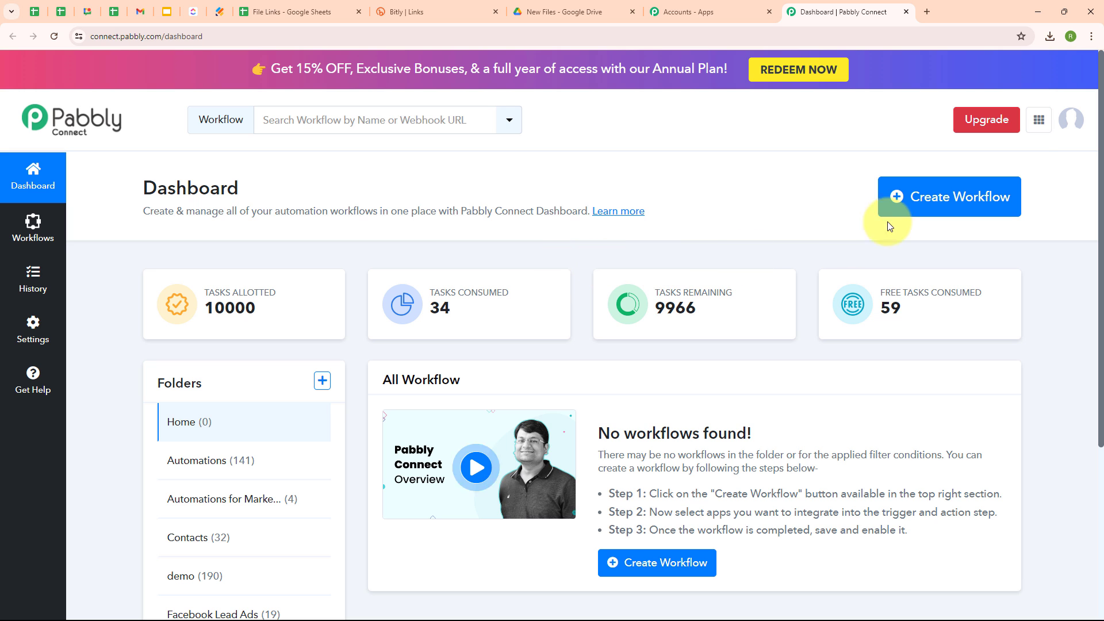
Start a new workflow named "Shorten and Add Google Drive File link in Google Sheets" and choose the Automations folder for it.
{"action": "left_click", "coordinate": [916, 206]}
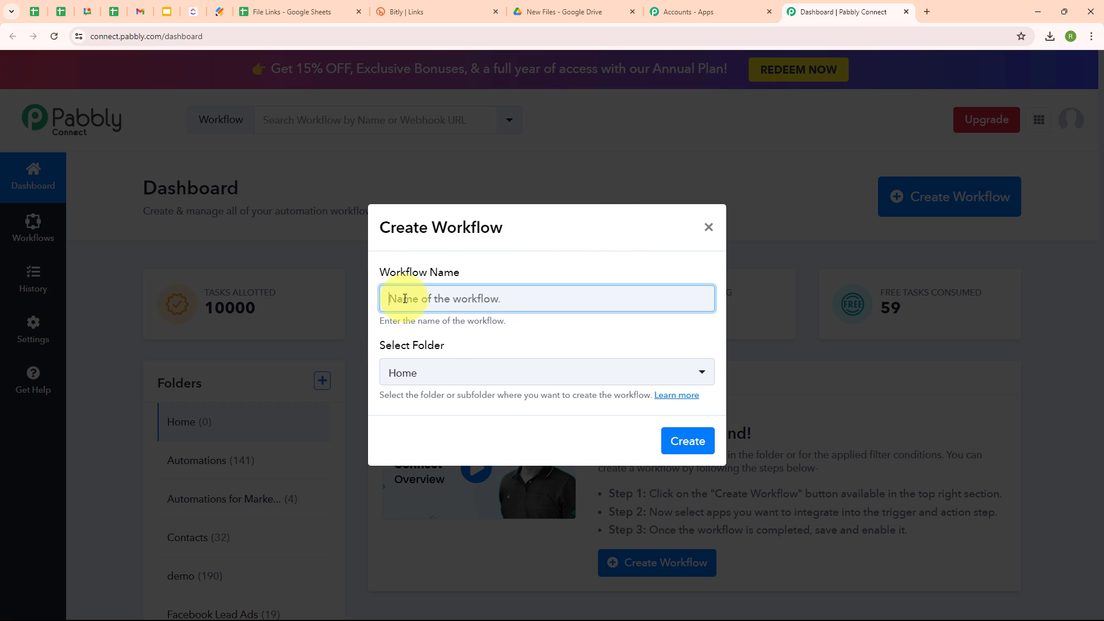
{"action": "type", "text": "Shorten and Add Google Drive File link in Google Sheets"}
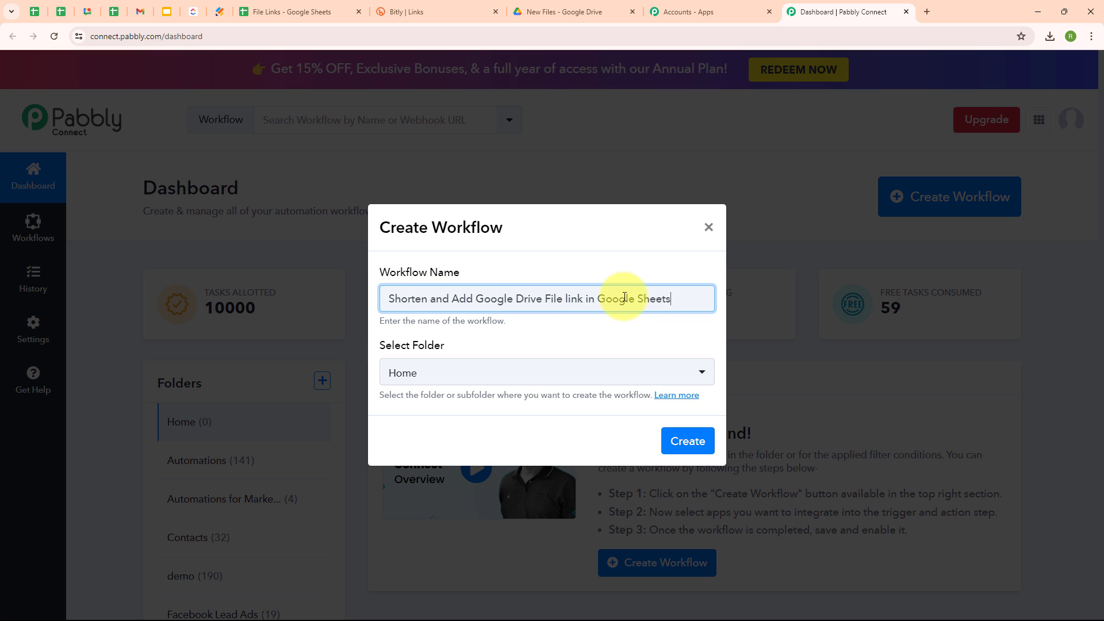
{"action": "left_click", "coordinate": [460, 379]}
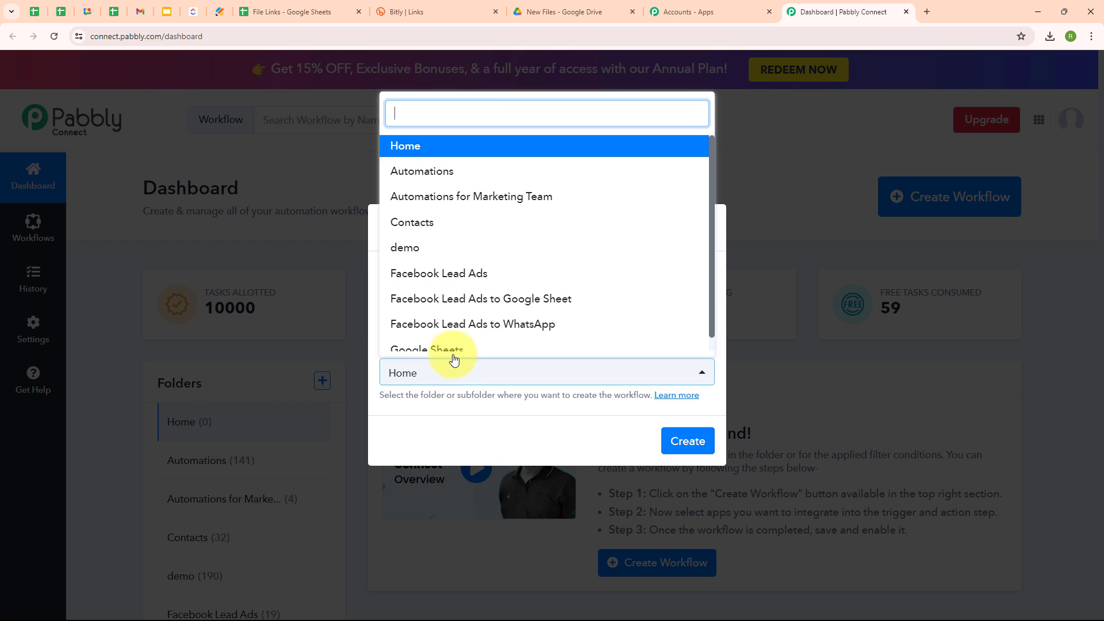
{"action": "left_click", "coordinate": [427, 174]}
{"action": "left_click", "coordinate": [502, 342]}
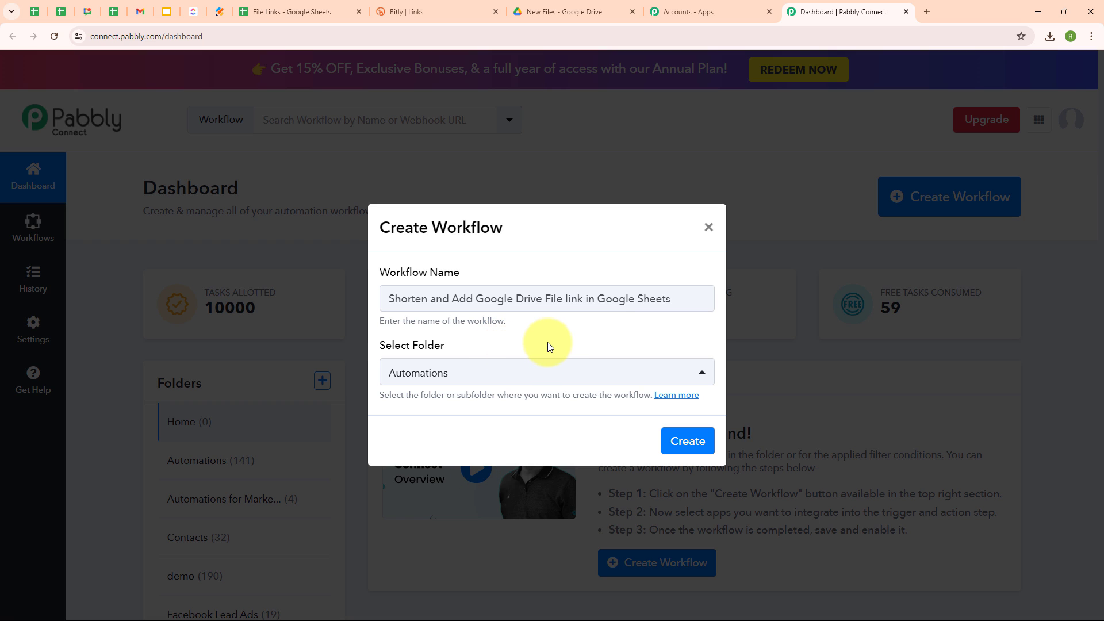
View the help article about workflow folders and return to the workflow setup.
{"action": "left_click", "coordinate": [685, 402]}
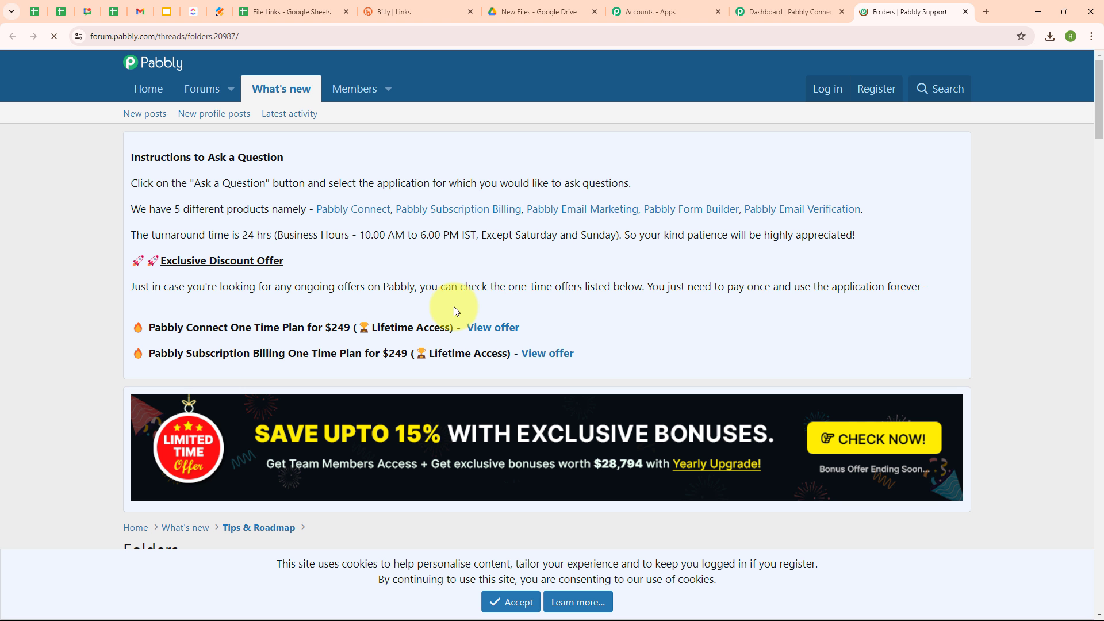
{"action": "scroll", "coordinate": [667, 310], "scroll_direction": "down", "scroll_amount": 7}
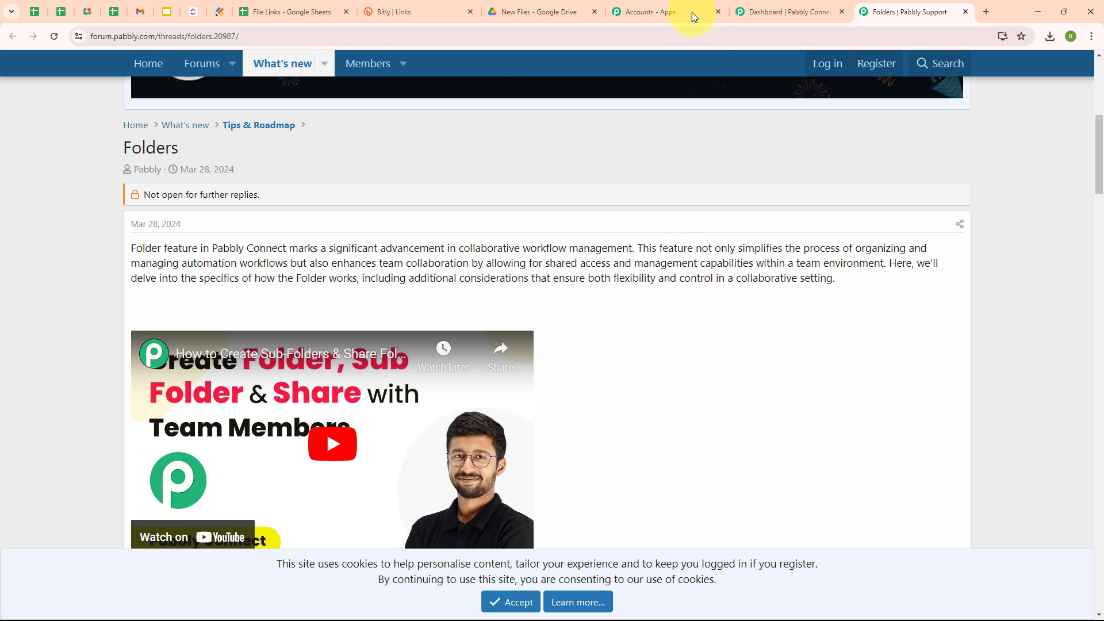
{"action": "left_click", "coordinate": [745, 7]}
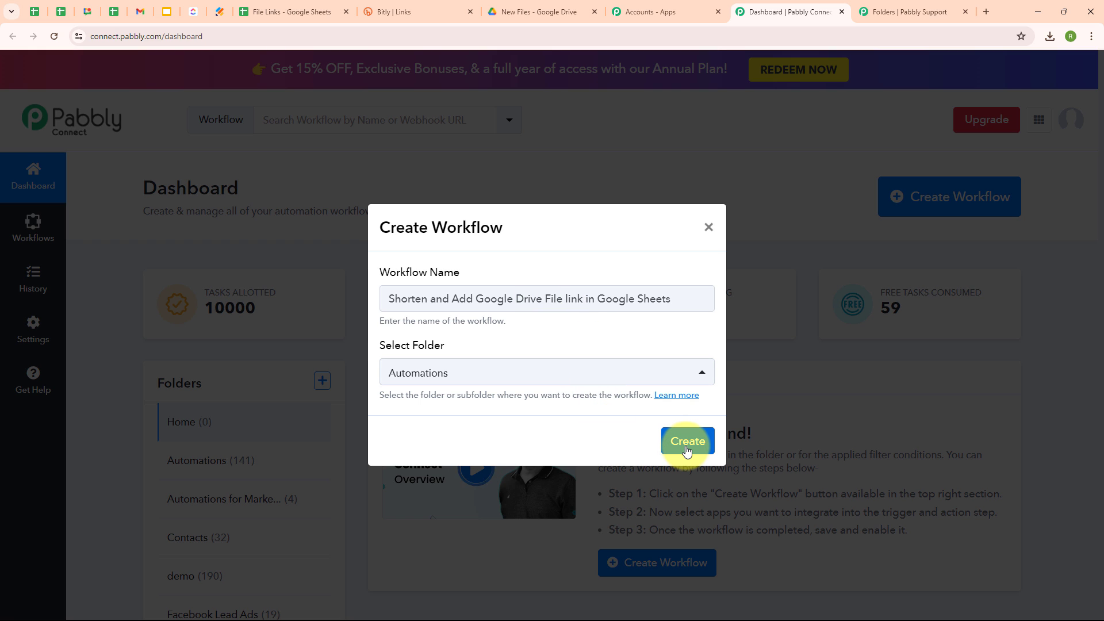
Create the workflow and examine its collapsed trigger and action steps.
{"action": "left_click", "coordinate": [660, 442]}
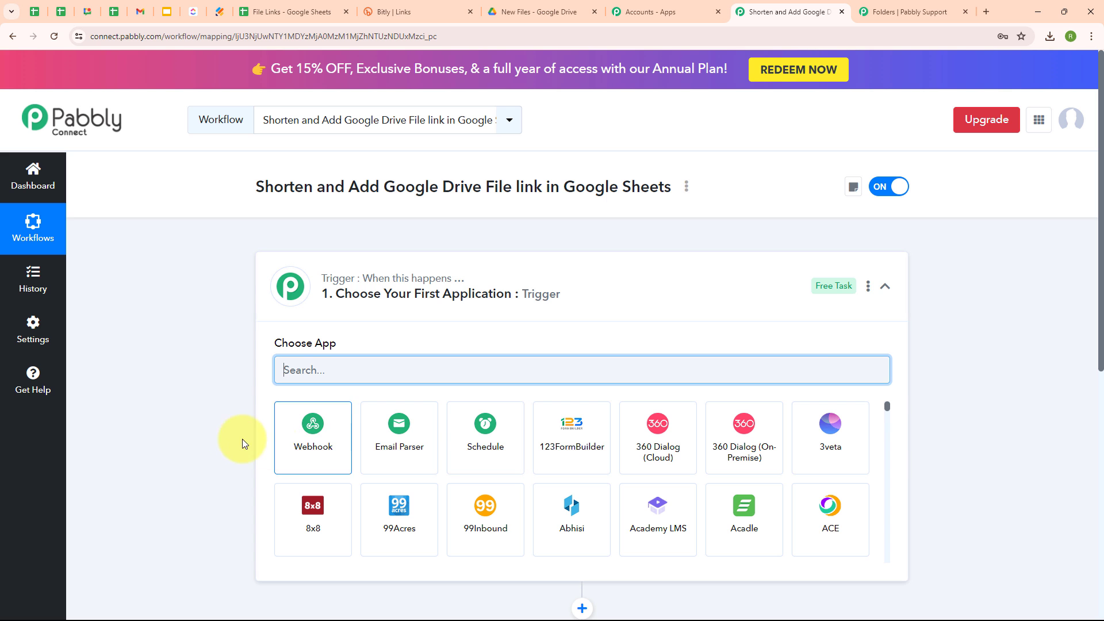
{"action": "left_click", "coordinate": [884, 288]}
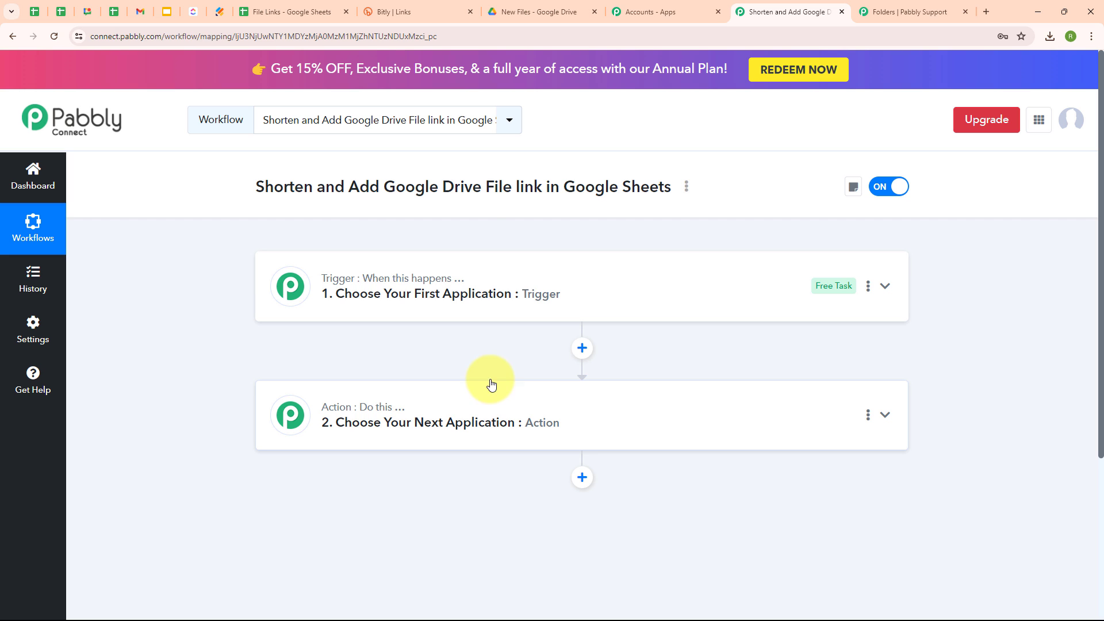
{"action": "mouse_move", "coordinate": [344, 416]}
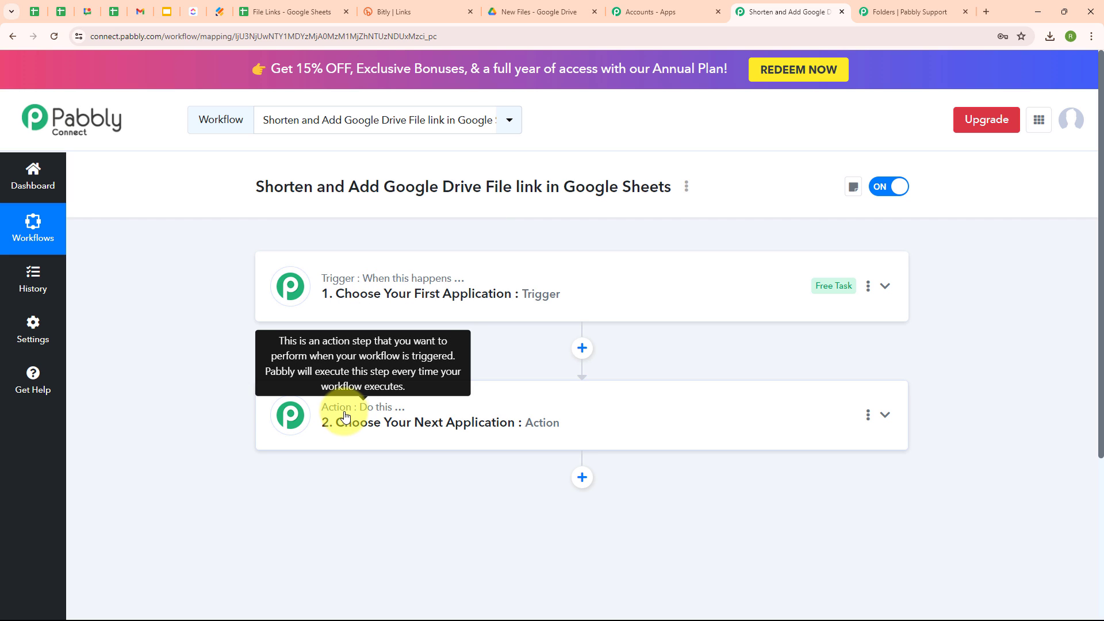
{"action": "mouse_move", "coordinate": [346, 285]}
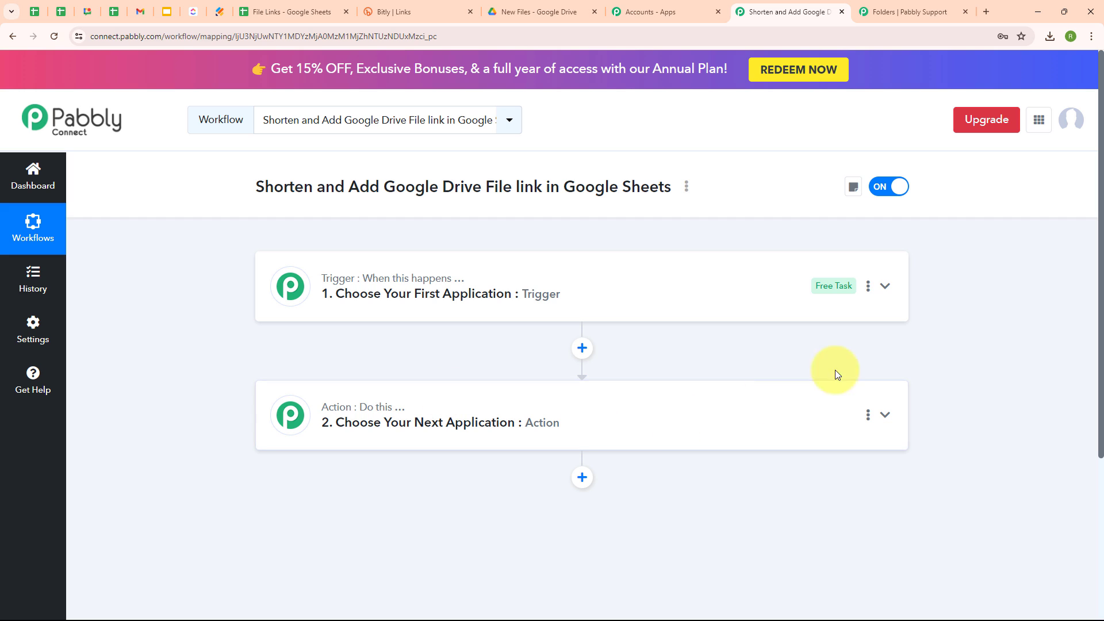
Set the workflow's trigger app to Google Drive with the event New File in Specific Folder.
{"action": "left_click", "coordinate": [886, 287]}
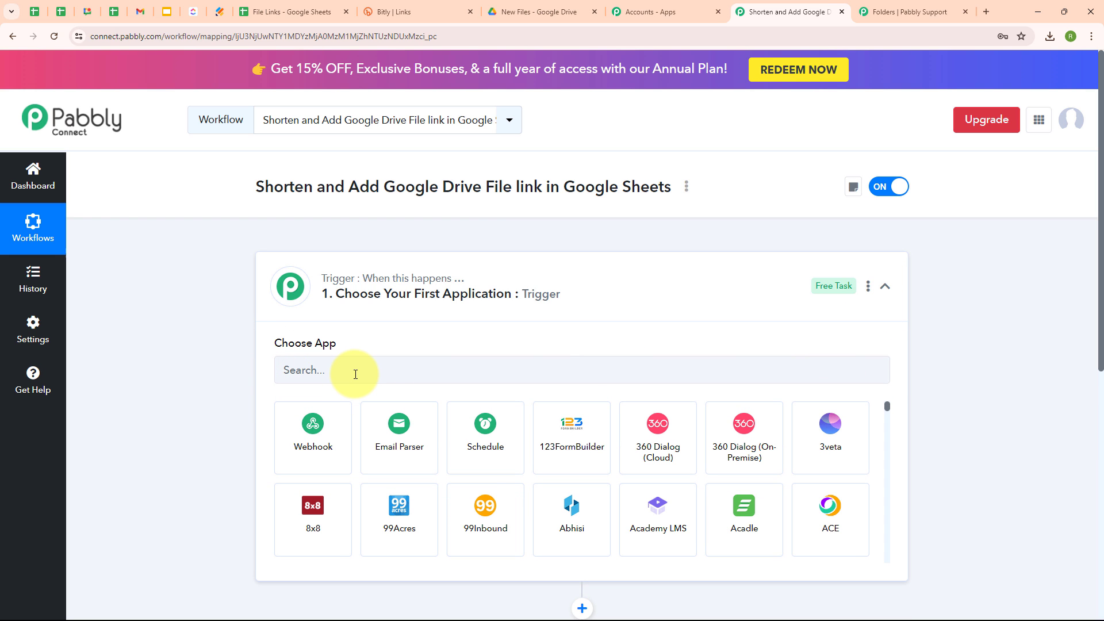
{"action": "left_click", "coordinate": [356, 375]}
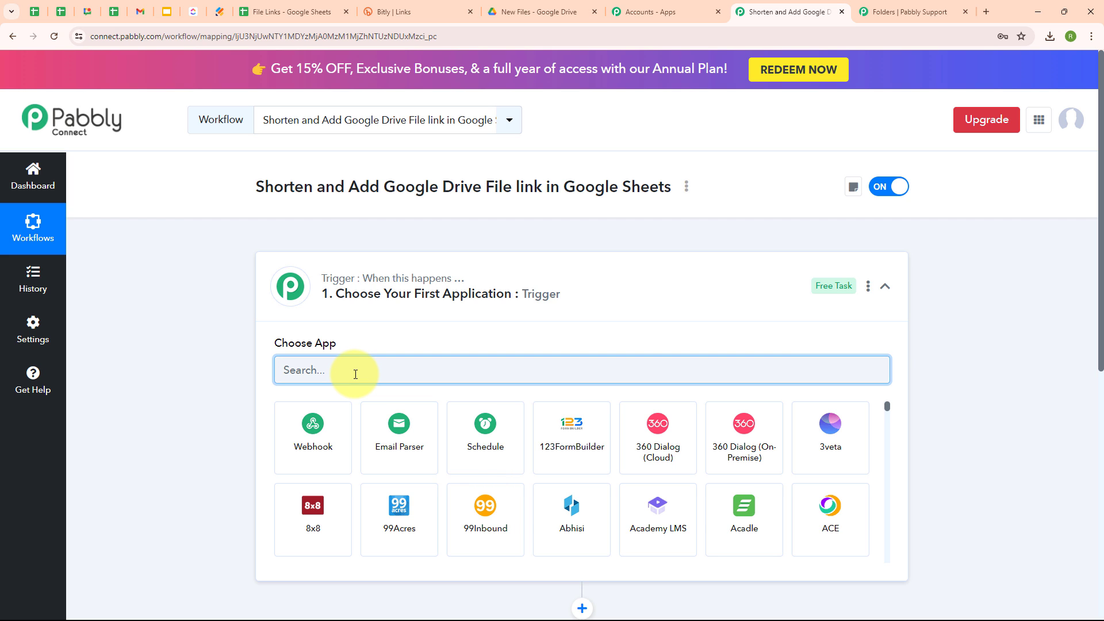
{"action": "type", "text": "Goo"}
{"action": "scroll", "coordinate": [403, 374], "scroll_direction": "down", "scroll_amount": 2}
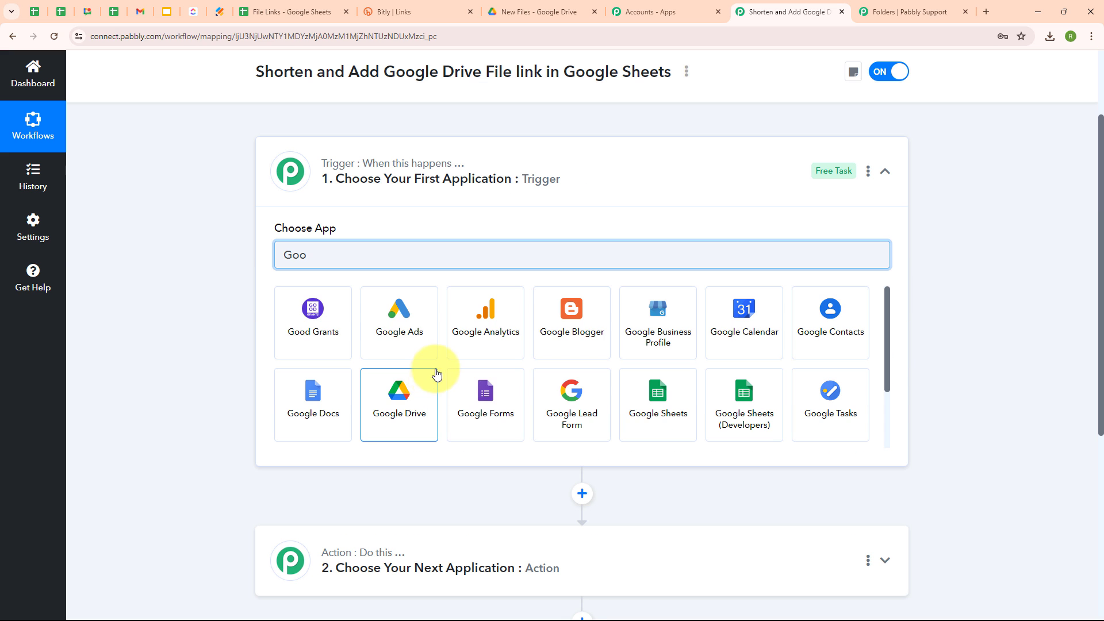
{"action": "left_click", "coordinate": [418, 400]}
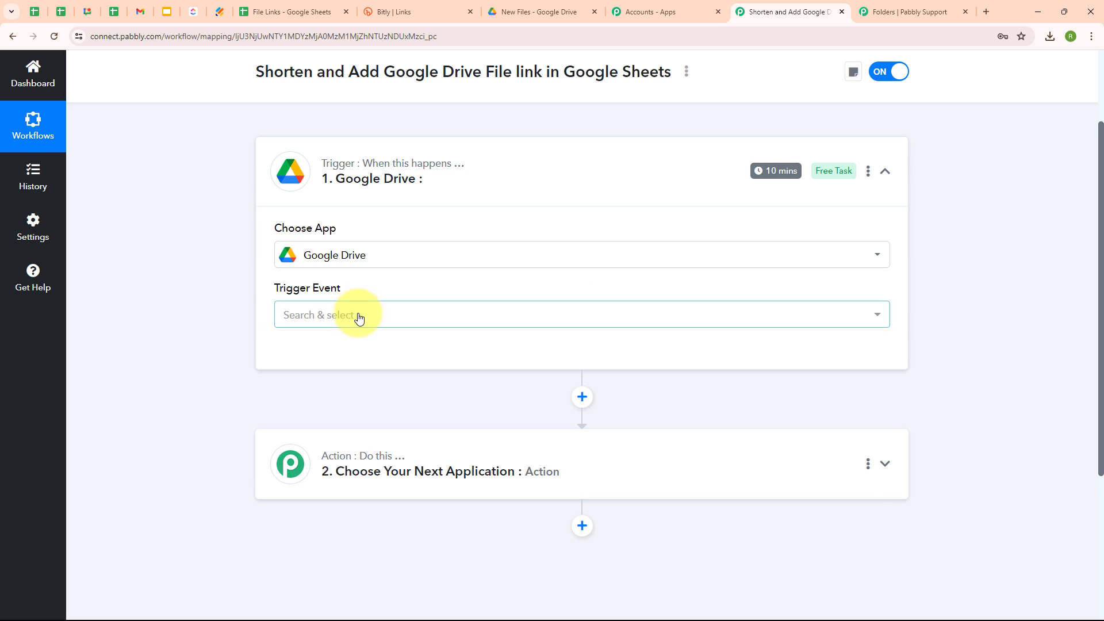
{"action": "left_click", "coordinate": [359, 316]}
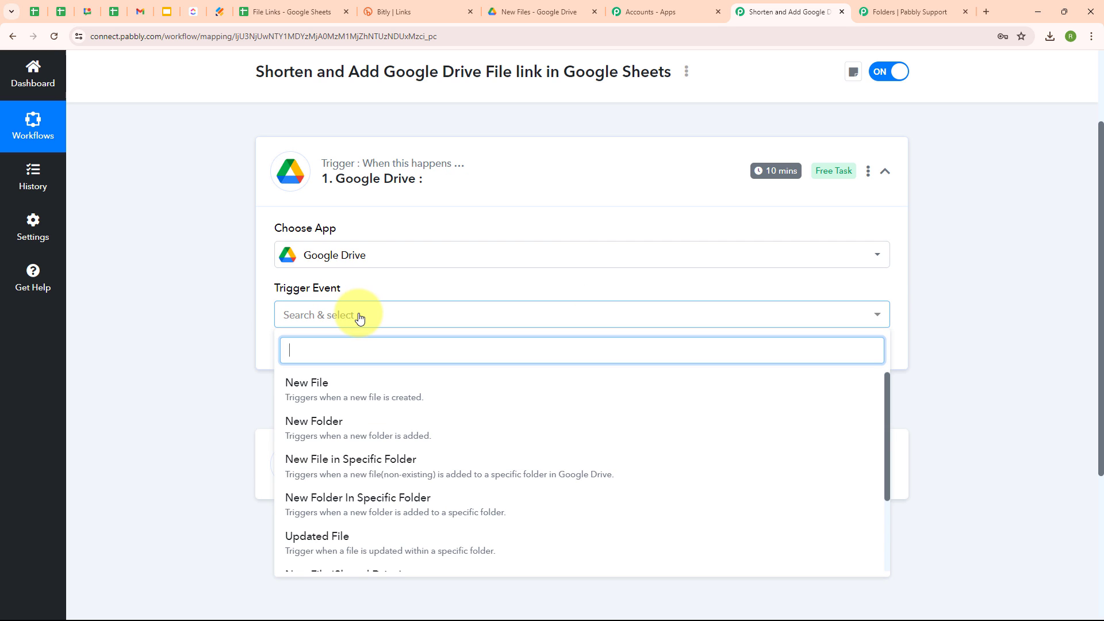
{"action": "left_click", "coordinate": [367, 475]}
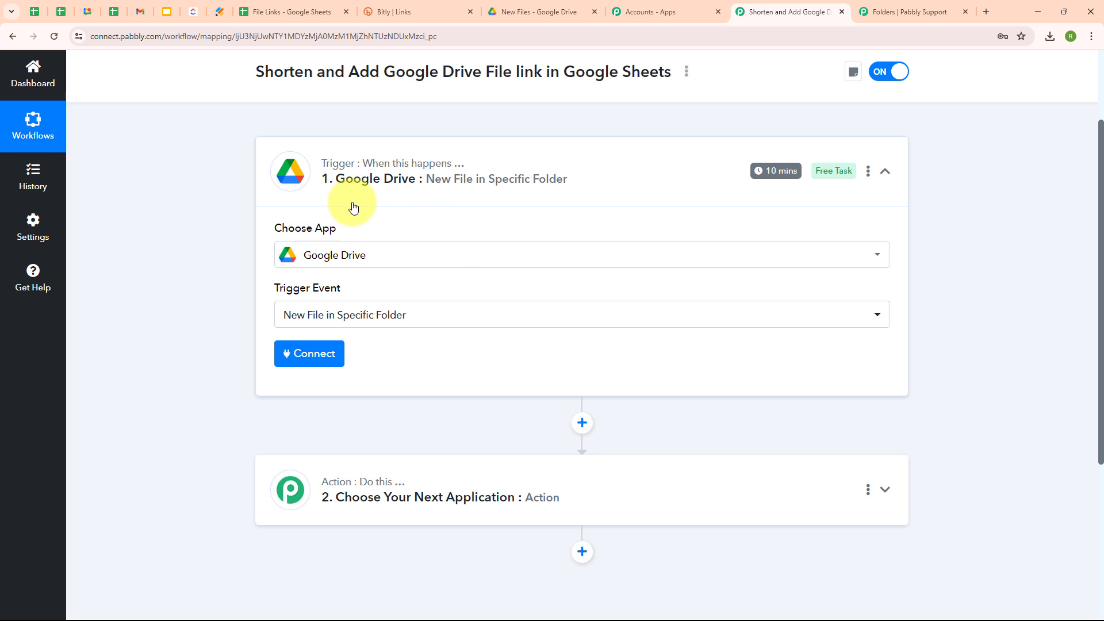
Add a new Google Drive connection to the trigger by authorizing Pabbly Connect Drive with the Google account.
{"action": "left_click", "coordinate": [317, 368]}
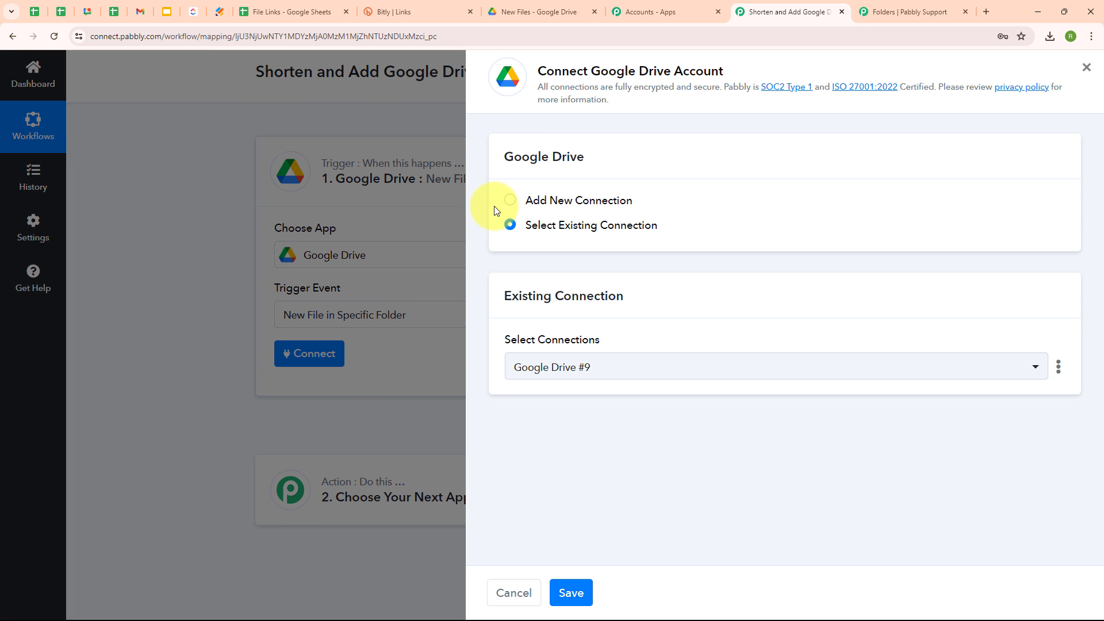
{"action": "left_click", "coordinate": [509, 203]}
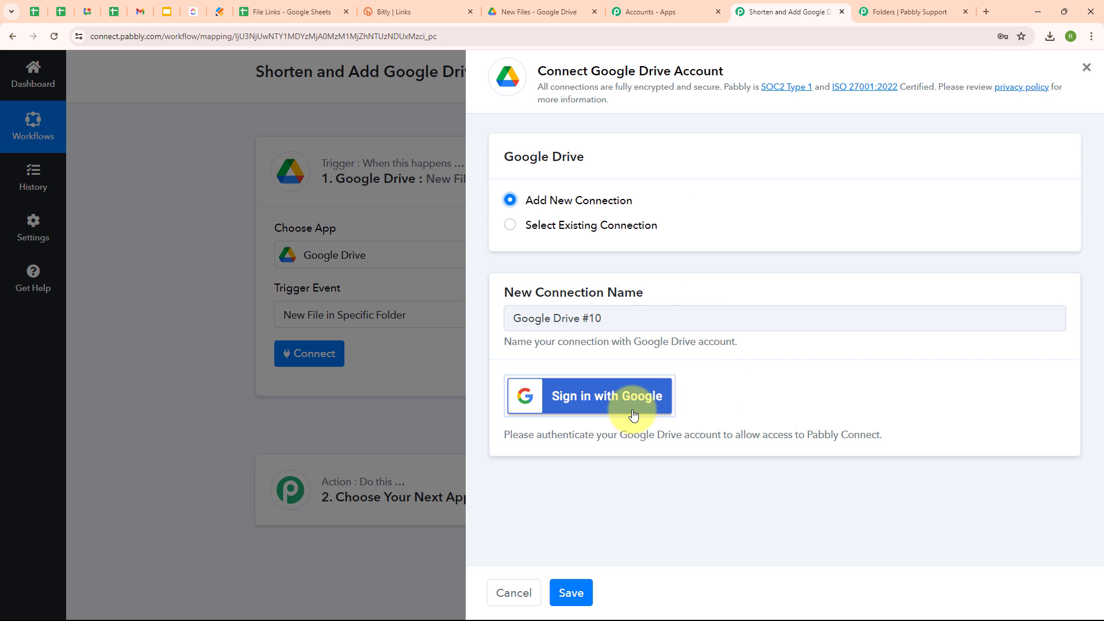
{"action": "left_click", "coordinate": [582, 411]}
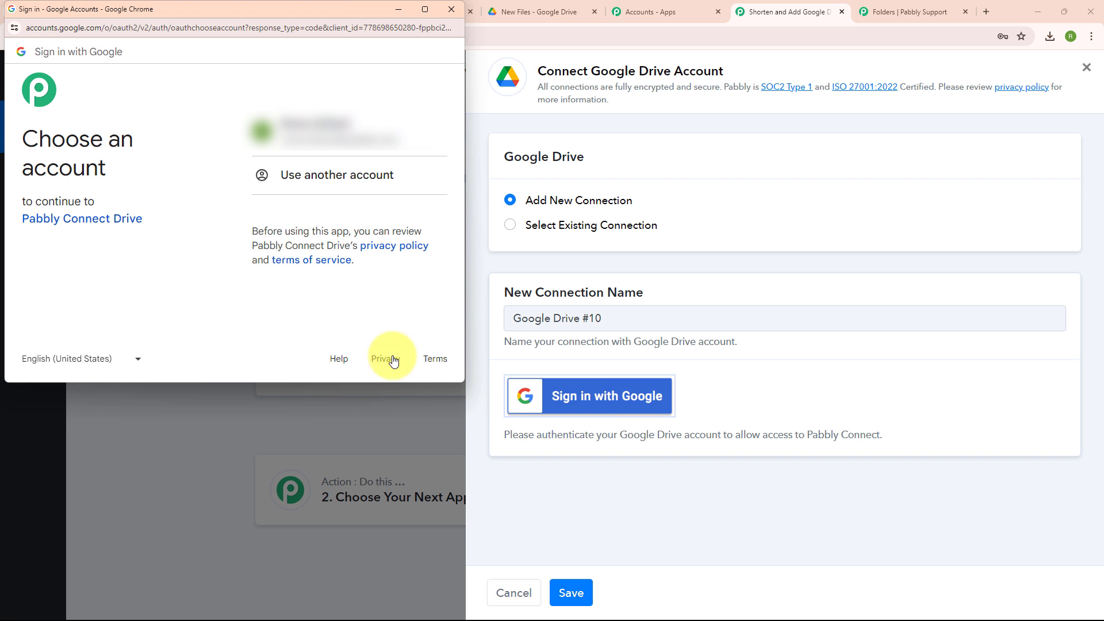
{"action": "left_click", "coordinate": [343, 143]}
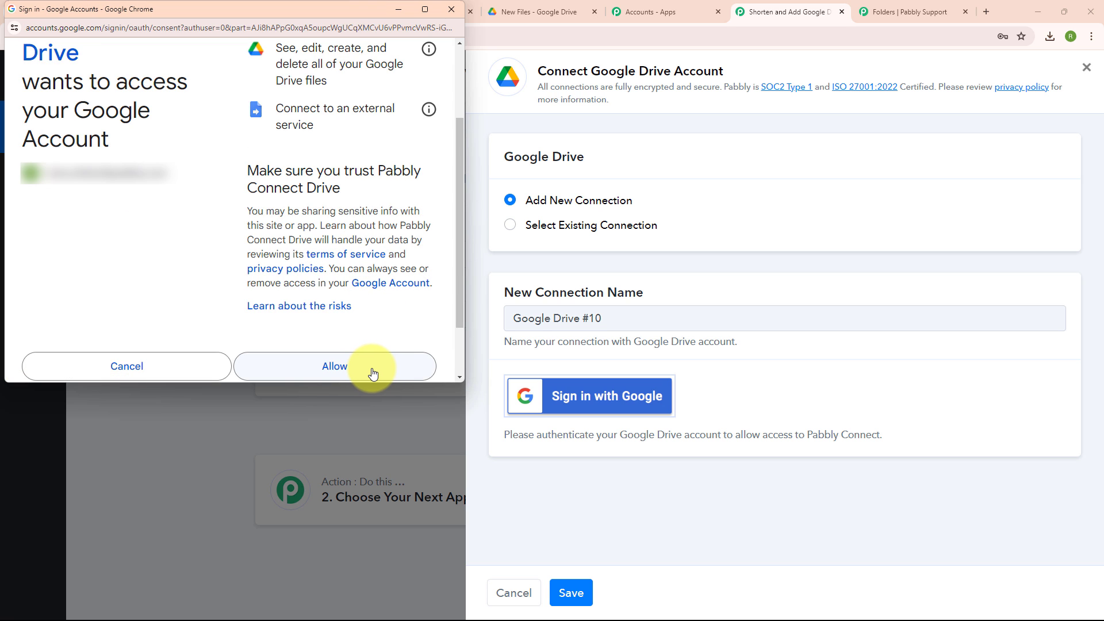
{"action": "left_click", "coordinate": [373, 373]}
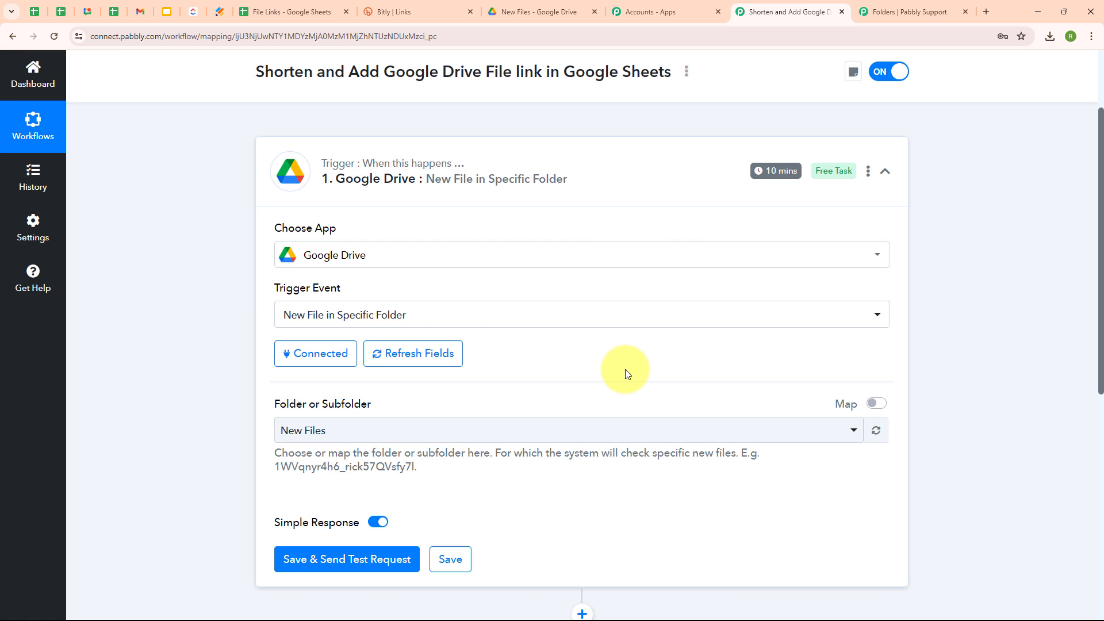
Check the trigger's New Files folder setting against the contents of that folder in Google Drive.
{"action": "scroll", "coordinate": [626, 369], "scroll_direction": "down", "scroll_amount": 2}
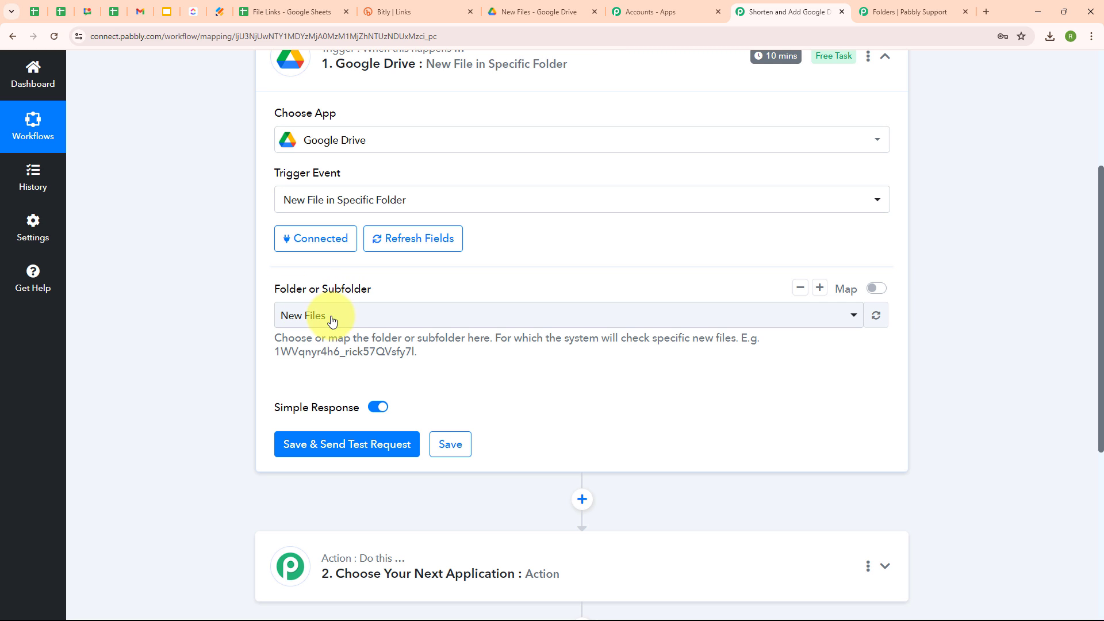
{"action": "left_click", "coordinate": [519, 13]}
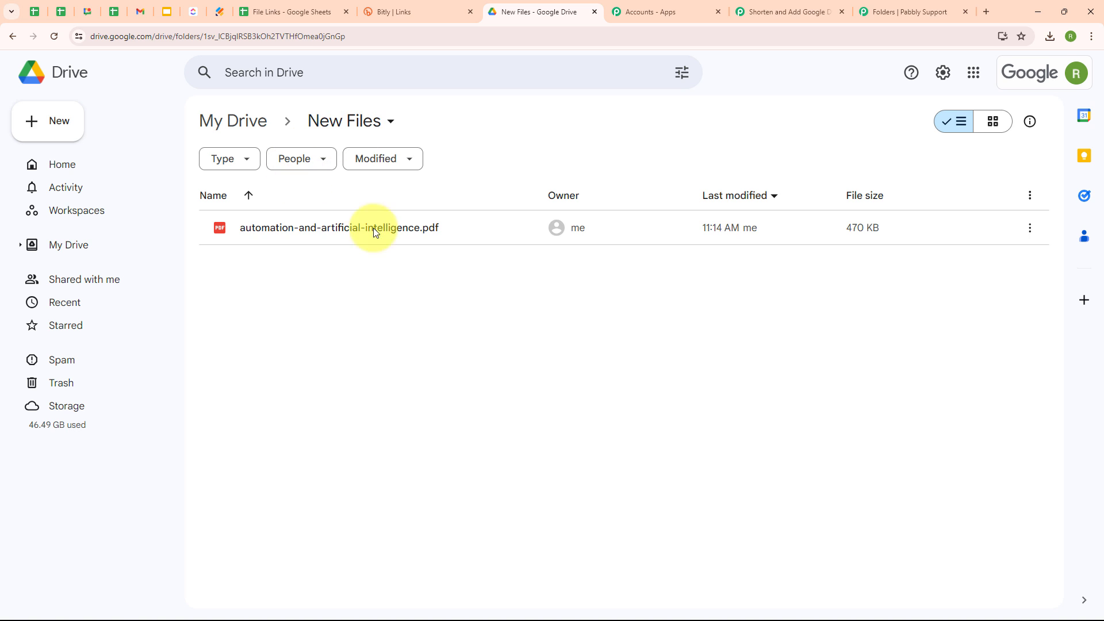
{"action": "left_click", "coordinate": [807, 5]}
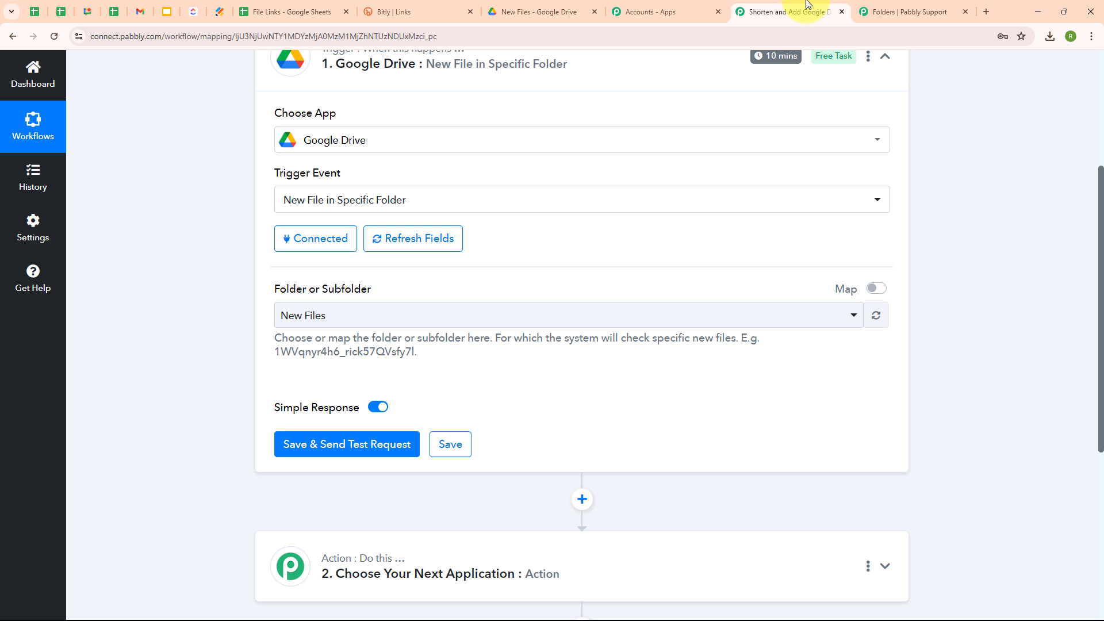
{"action": "left_click", "coordinate": [330, 311]}
{"action": "left_click", "coordinate": [344, 385]}
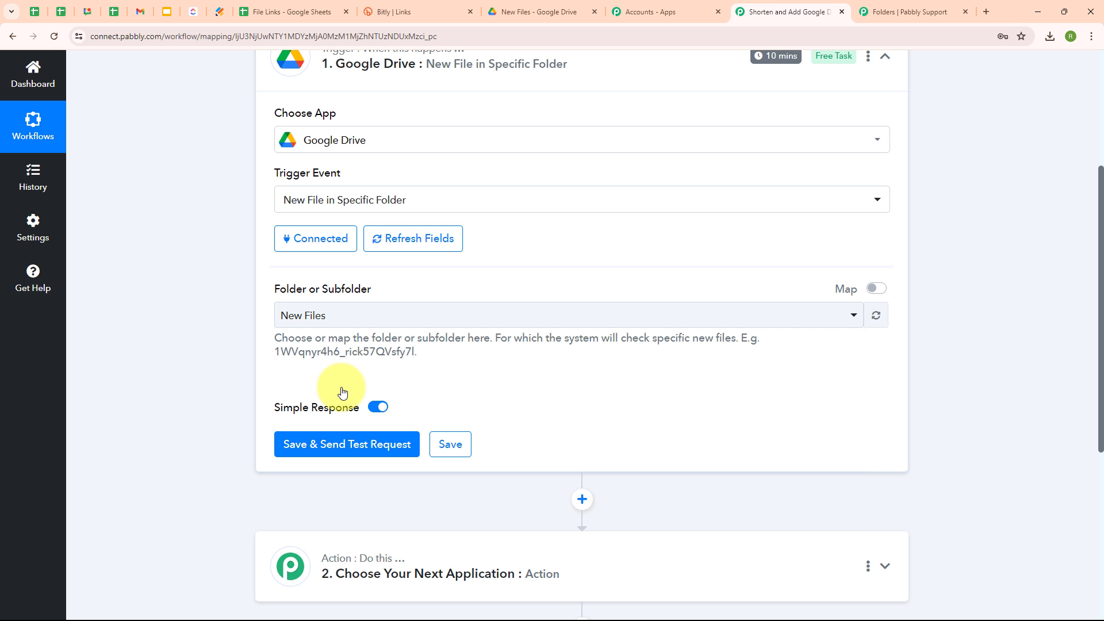
{"action": "left_click", "coordinate": [186, 389]}
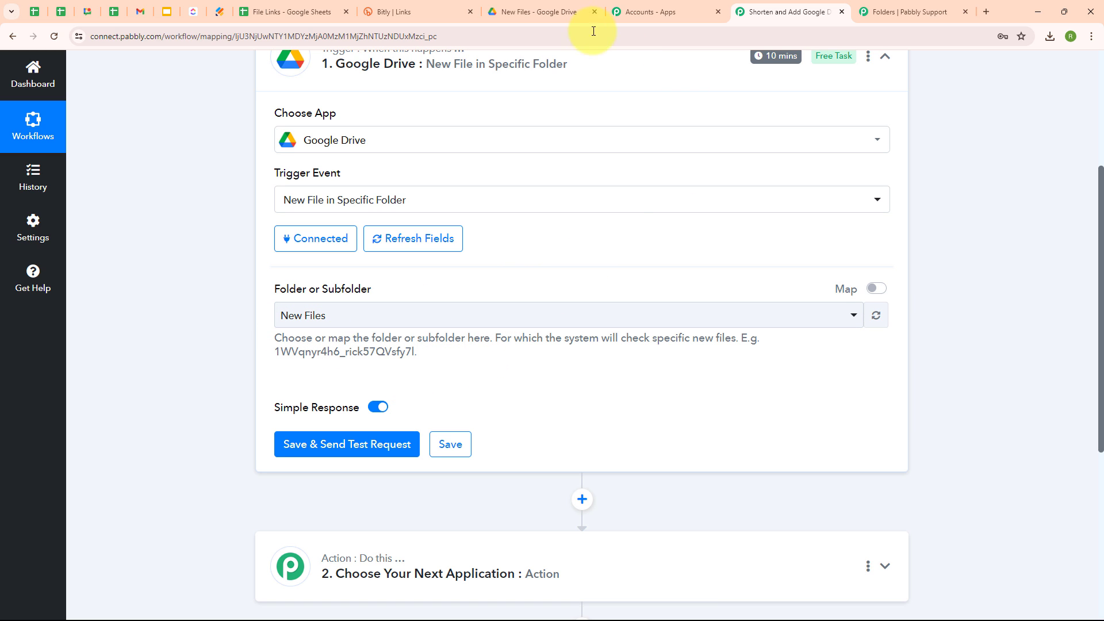
Upload the Gerovitch-Automation PDF from Downloads to the New Files folder in Google Drive.
{"action": "left_click", "coordinate": [555, 12]}
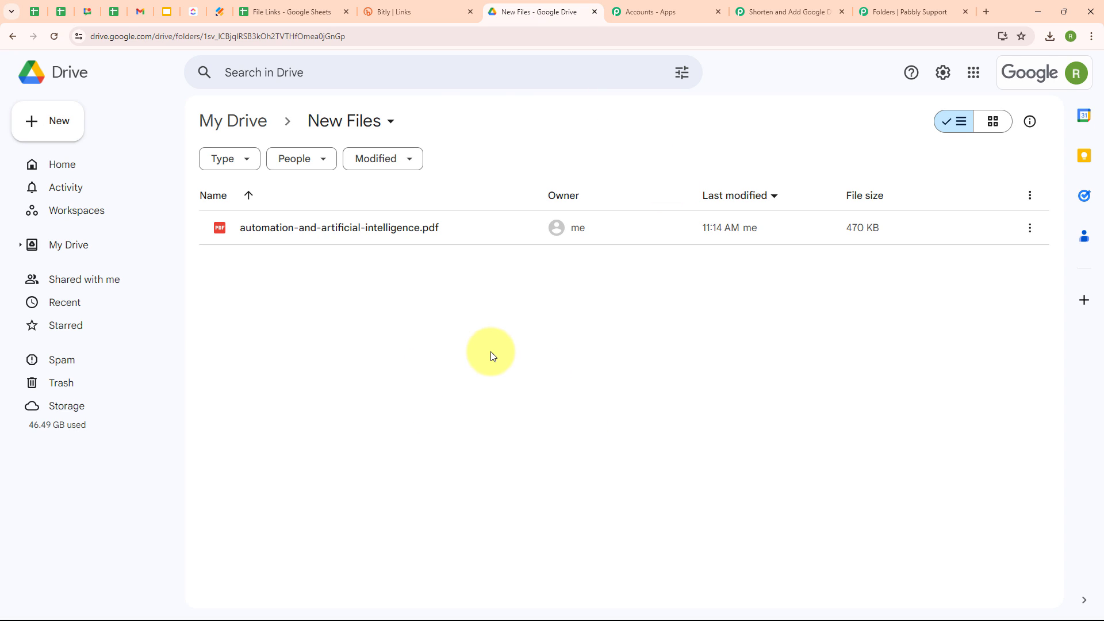
{"action": "right_click", "coordinate": [467, 327]}
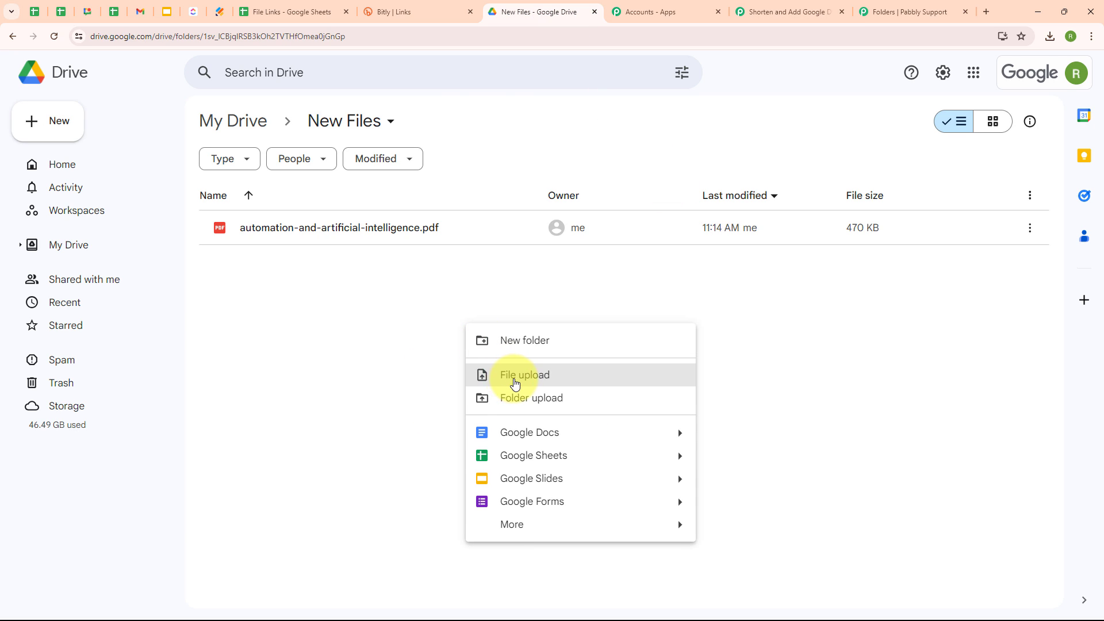
{"action": "left_click", "coordinate": [532, 383]}
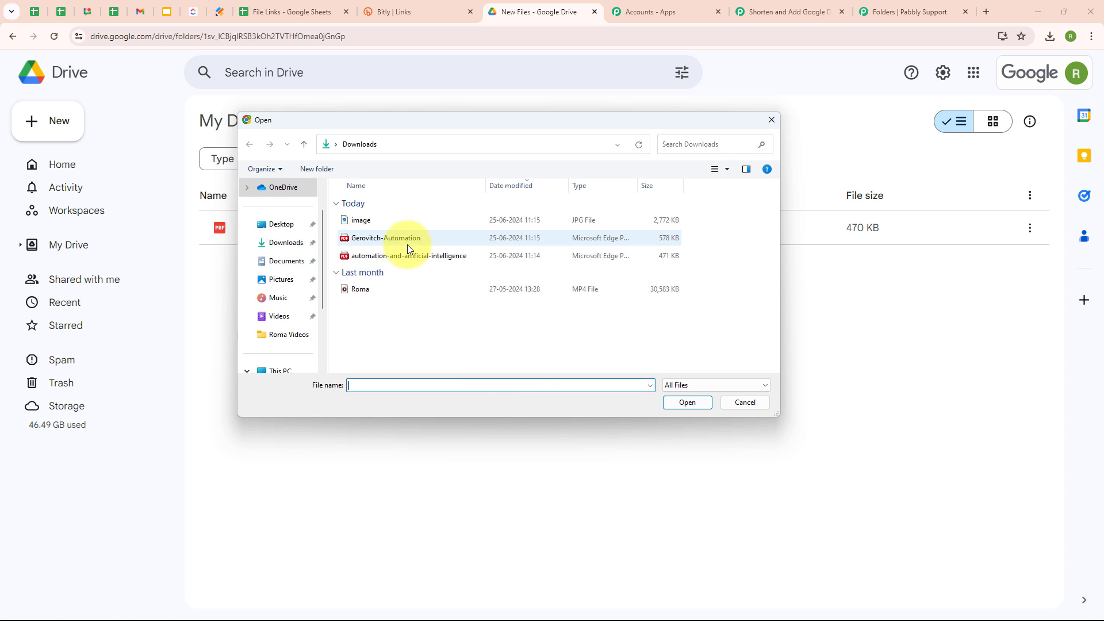
{"action": "double_click", "coordinate": [407, 242]}
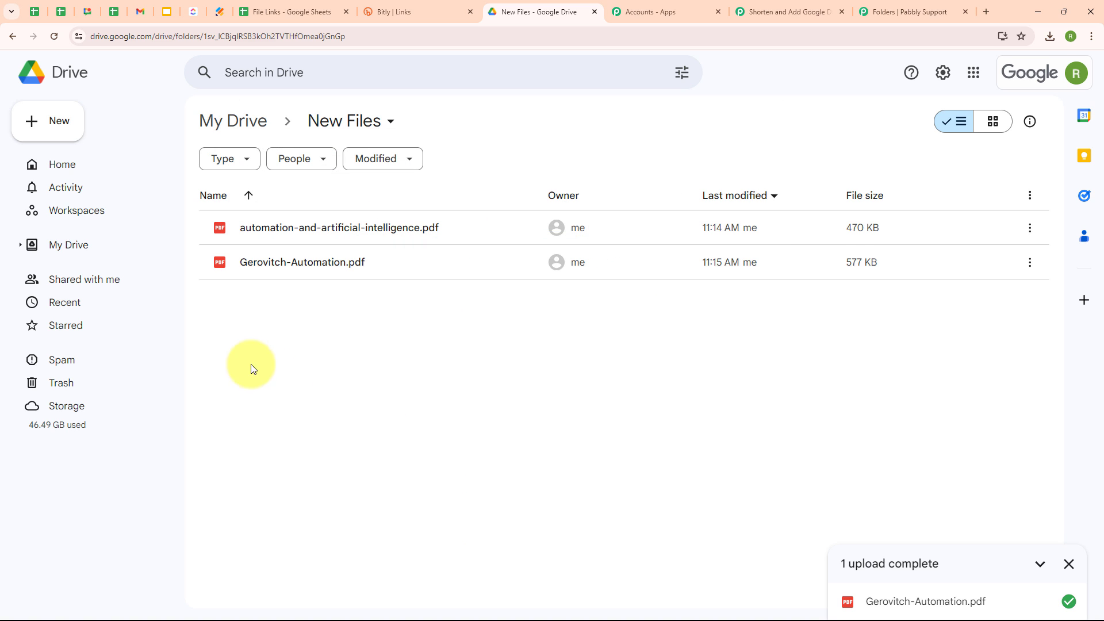
{"action": "left_click", "coordinate": [1068, 565]}
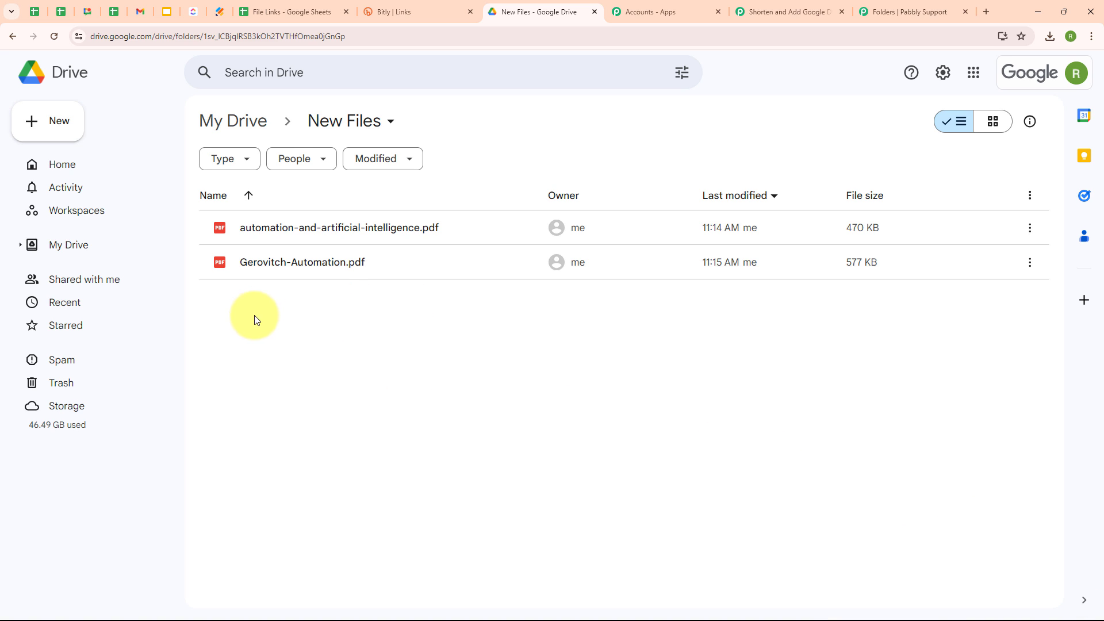
Save and test the Google Drive trigger in Pabbly Connect, and check the Title and AlternateLink values in its response.
{"action": "left_click", "coordinate": [797, 7]}
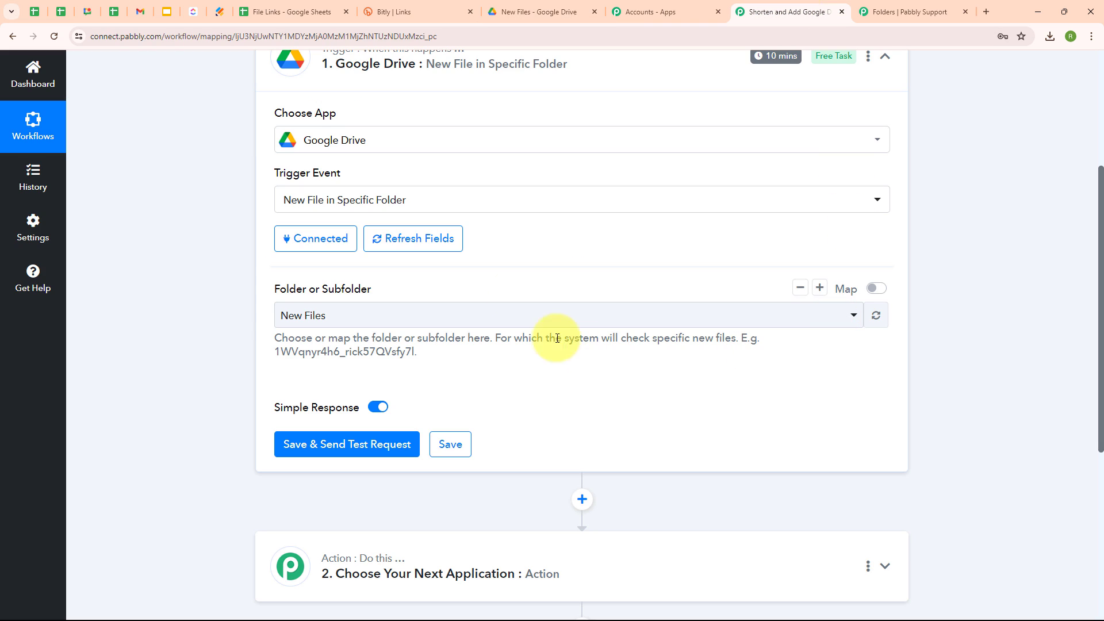
{"action": "left_click", "coordinate": [322, 457]}
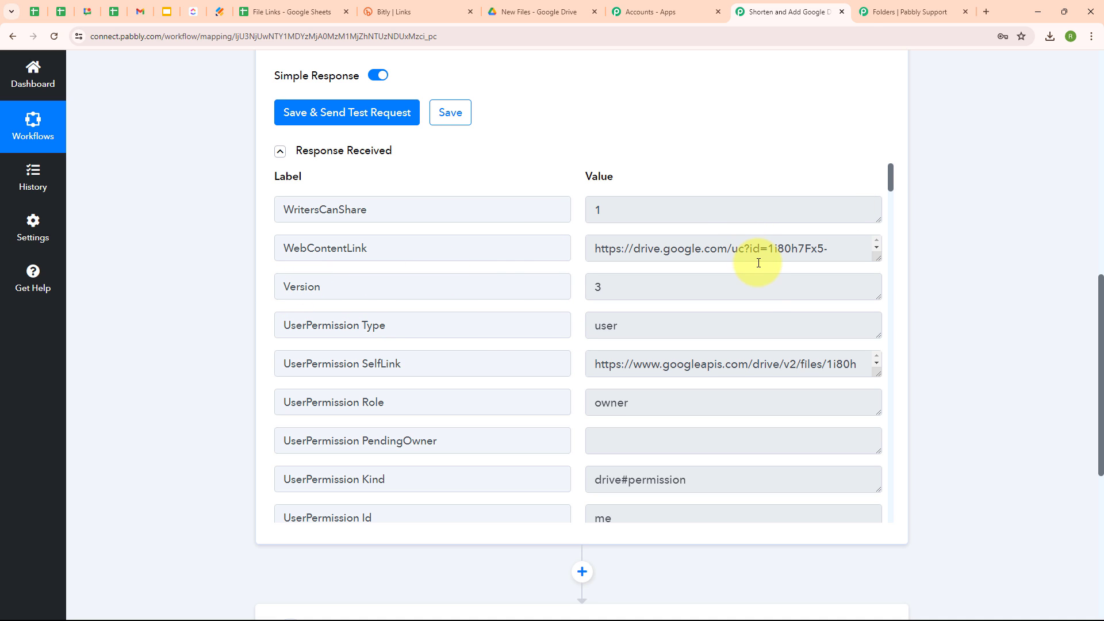
{"action": "scroll", "coordinate": [768, 375], "scroll_direction": "down", "scroll_amount": 5}
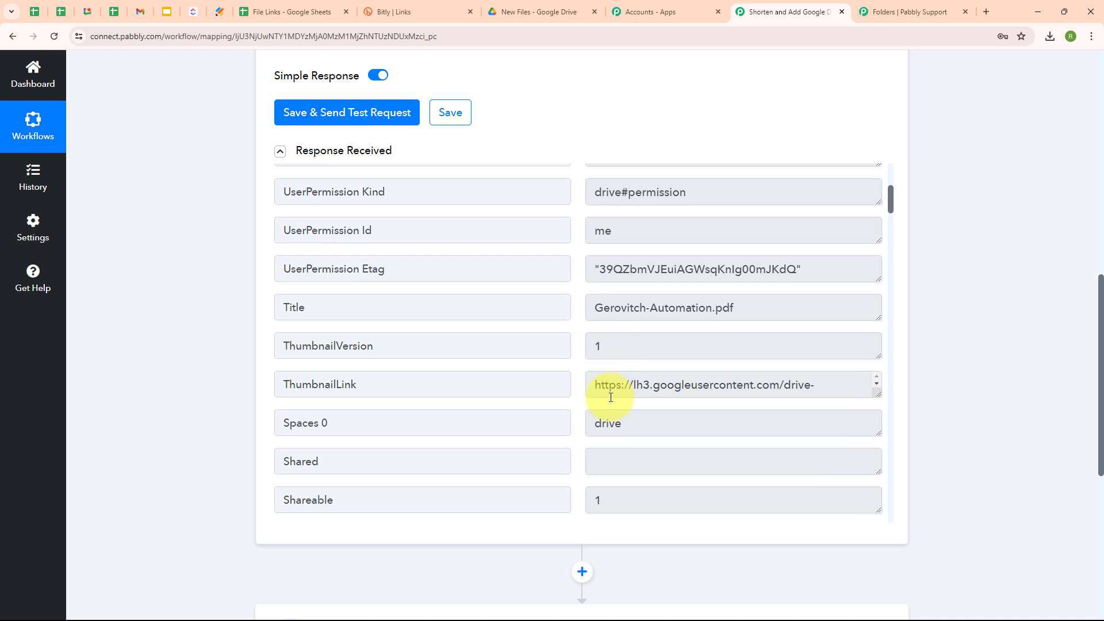
{"action": "left_click_drag", "start_coordinate": [593, 309], "coordinate": [773, 311]}
{"action": "left_click", "coordinate": [742, 345]}
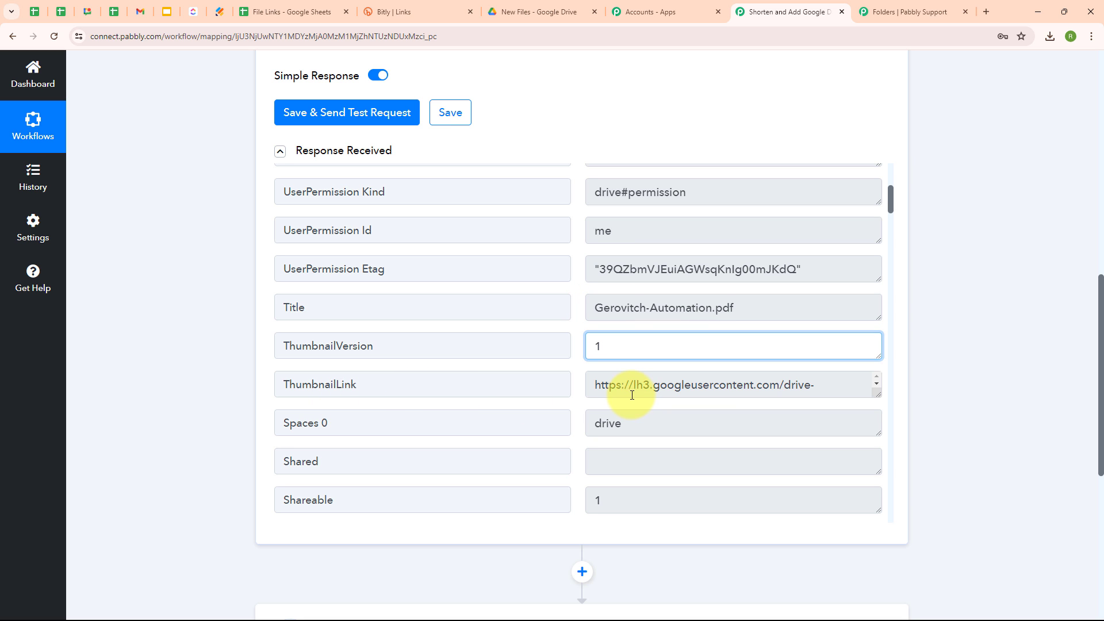
{"action": "scroll", "coordinate": [633, 392], "scroll_direction": "down", "scroll_amount": 6}
{"action": "scroll", "coordinate": [637, 432], "scroll_direction": "down", "scroll_amount": 10}
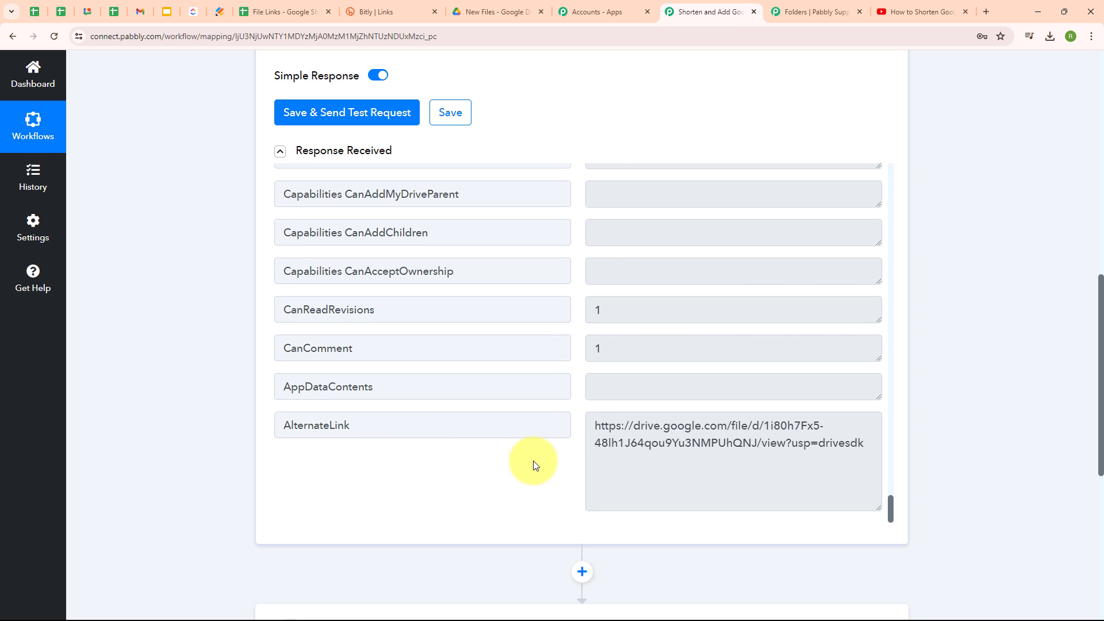
{"action": "left_click_drag", "start_coordinate": [594, 427], "coordinate": [868, 481]}
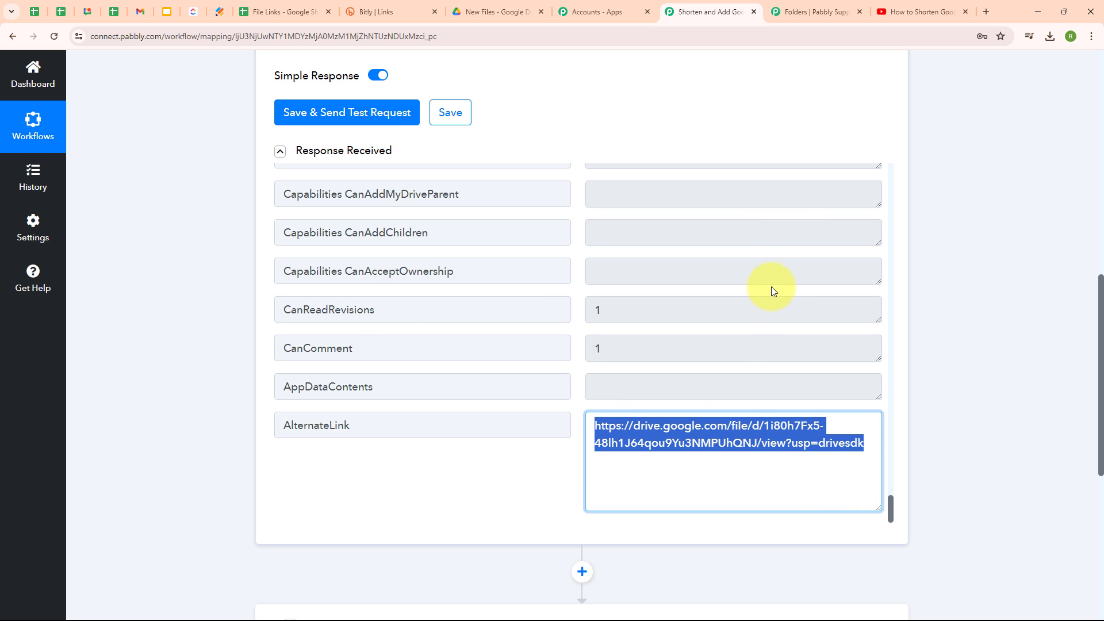
Enlarge the WebContentLink value in the trigger response and copy its full URL.
{"action": "scroll", "coordinate": [797, 288], "scroll_direction": "up", "scroll_amount": 8}
{"action": "scroll", "coordinate": [797, 285], "scroll_direction": "up", "scroll_amount": 20}
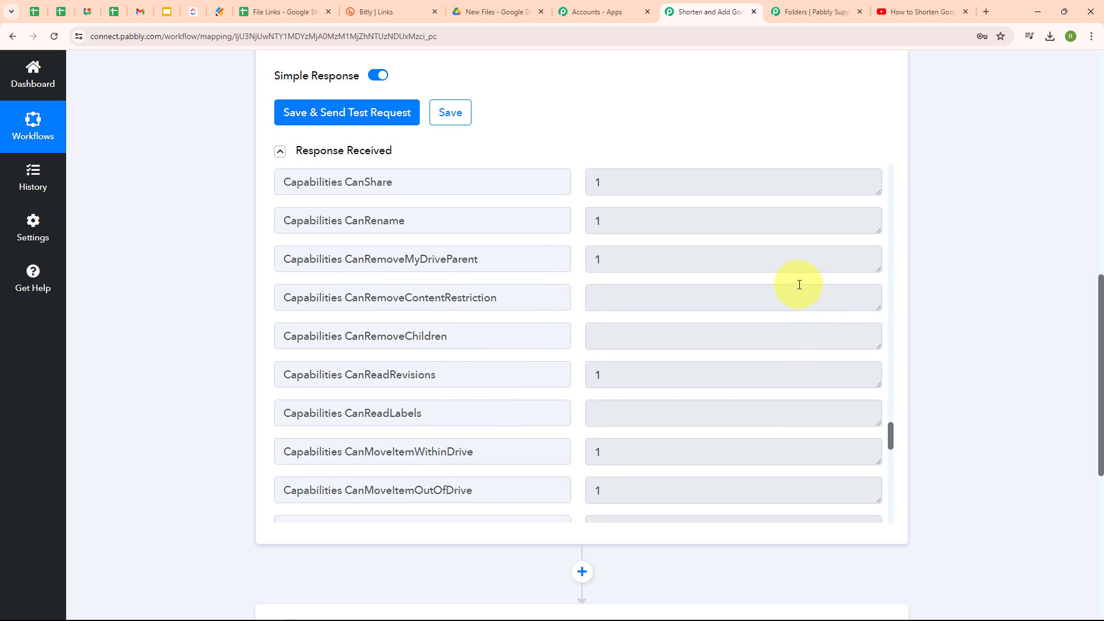
{"action": "scroll", "coordinate": [881, 240], "scroll_direction": "up", "scroll_amount": 8}
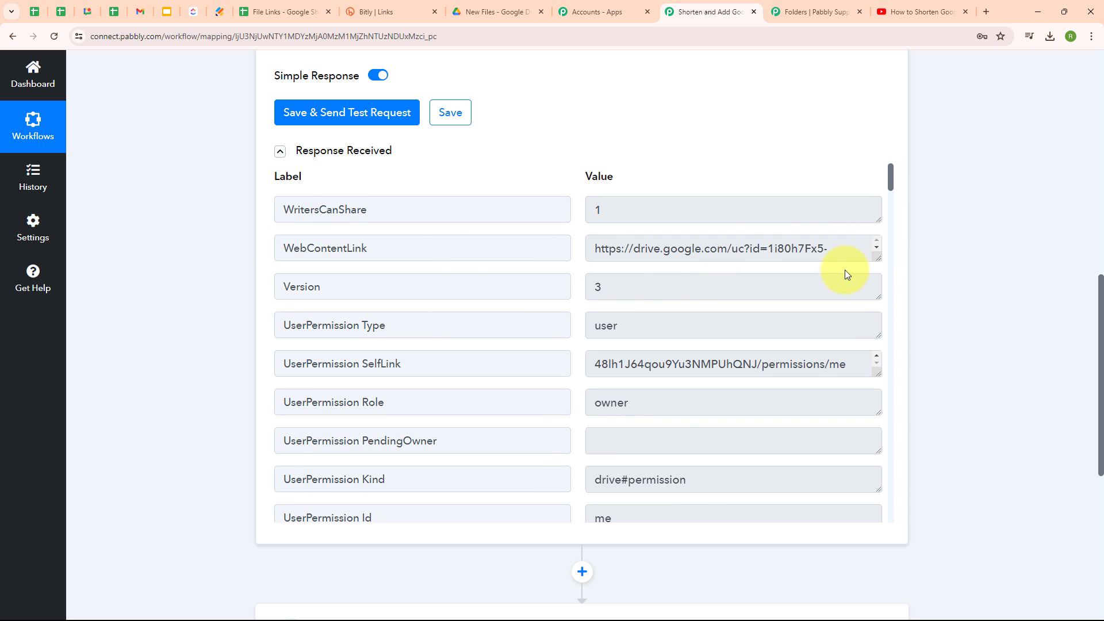
{"action": "left_click_drag", "start_coordinate": [878, 259], "coordinate": [879, 323]}
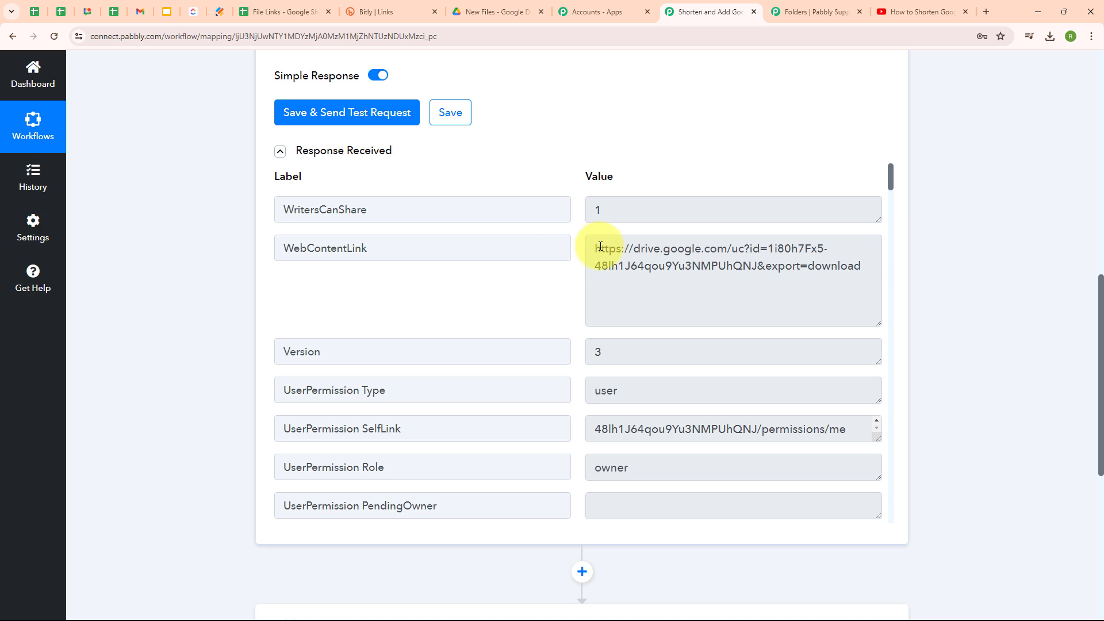
{"action": "triple_click", "coordinate": [599, 249]}
{"action": "right_click", "coordinate": [681, 266]}
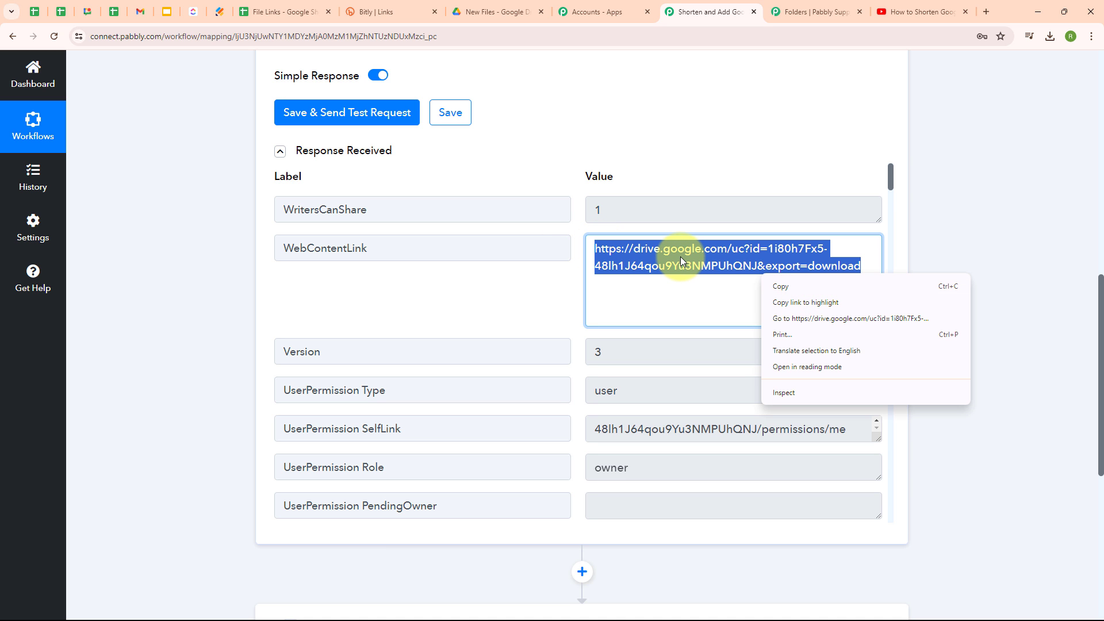
{"action": "left_click", "coordinate": [817, 318]}
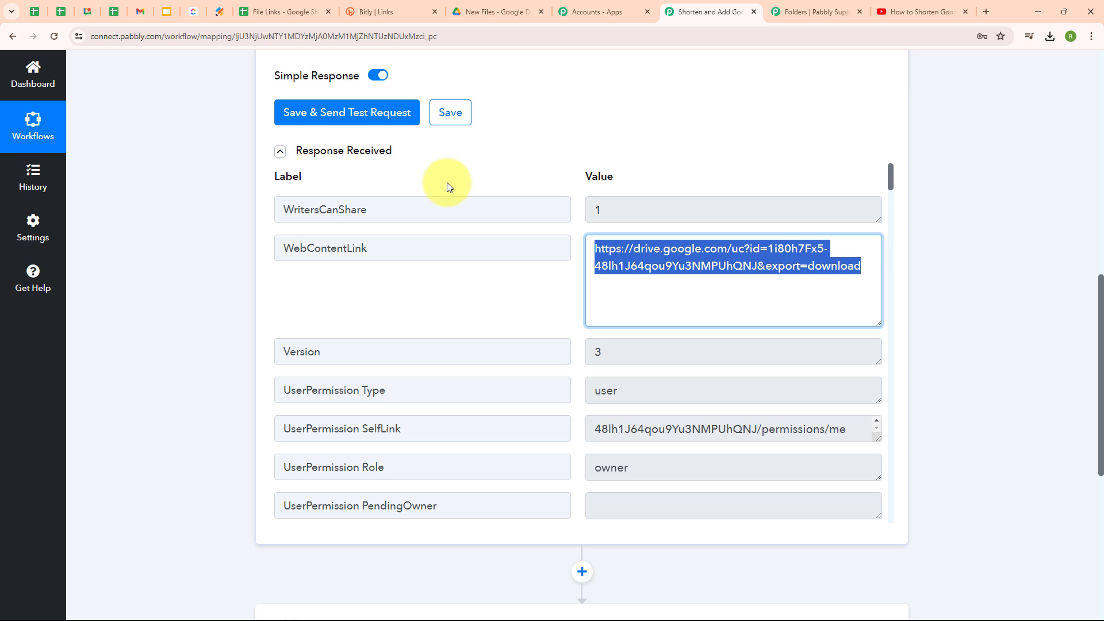
{"action": "left_click", "coordinate": [447, 182]}
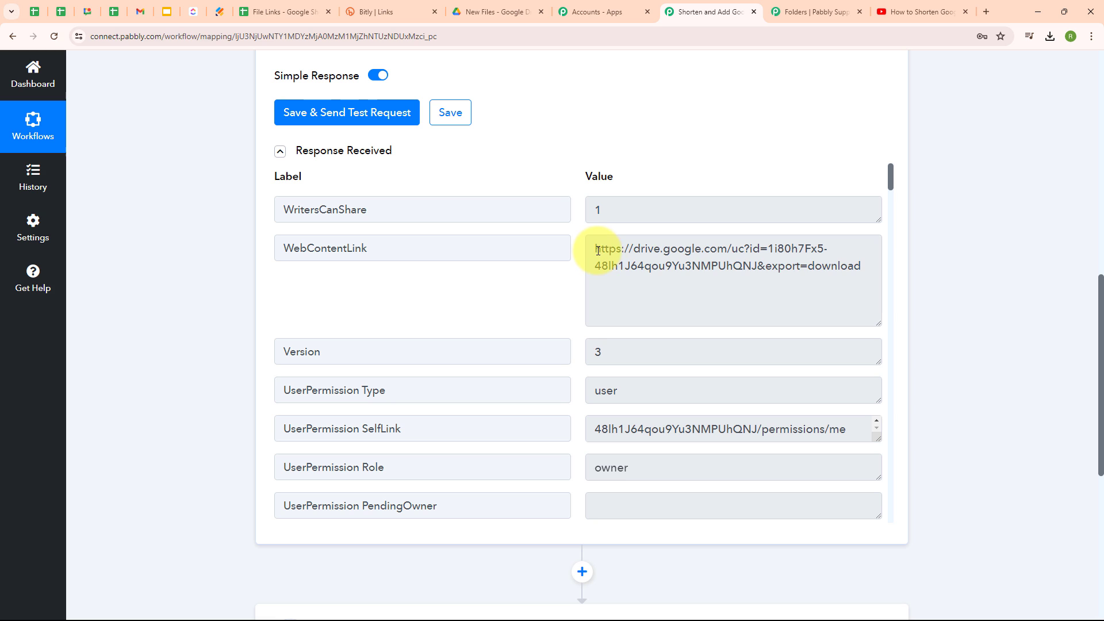
{"action": "left_click_drag", "start_coordinate": [599, 251], "coordinate": [857, 275]}
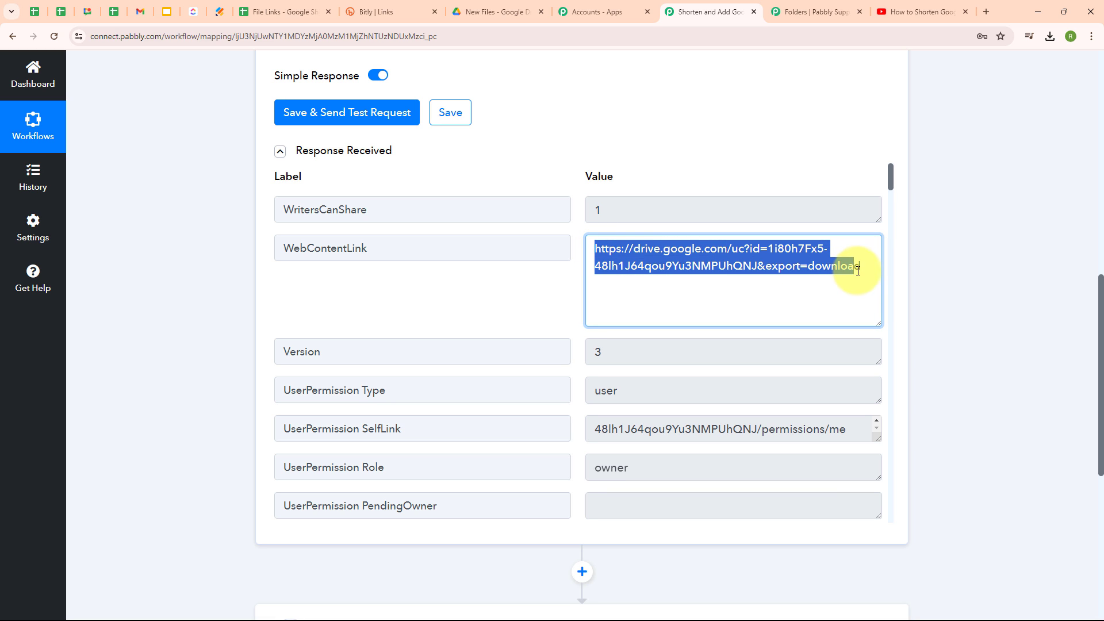
{"action": "right_click", "coordinate": [782, 267]}
{"action": "left_click", "coordinate": [800, 275]}
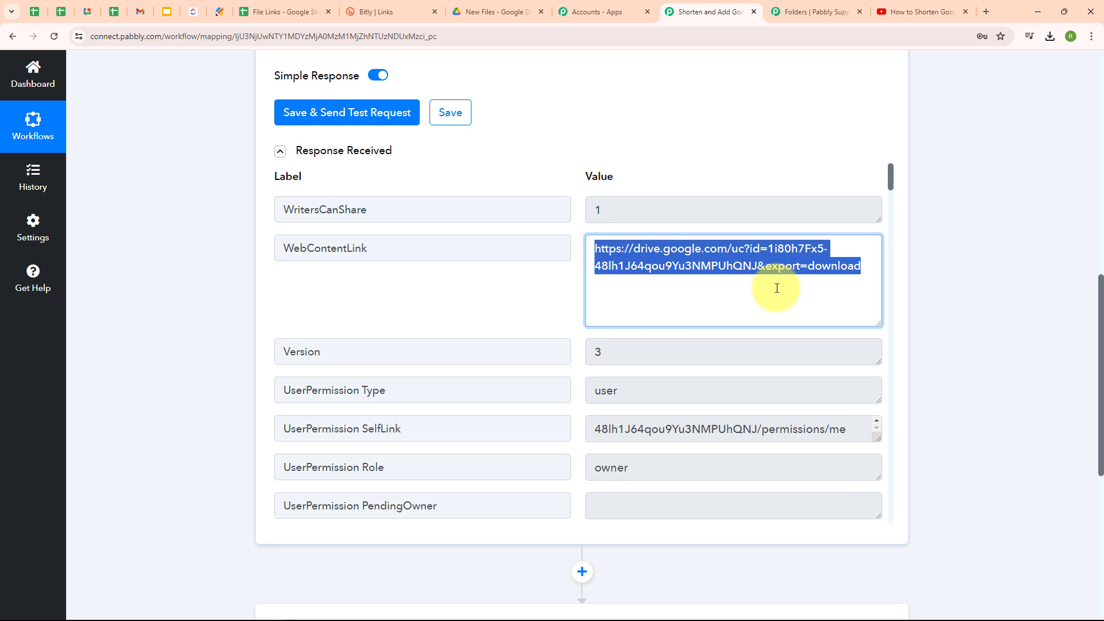
{"action": "left_click", "coordinate": [777, 288]}
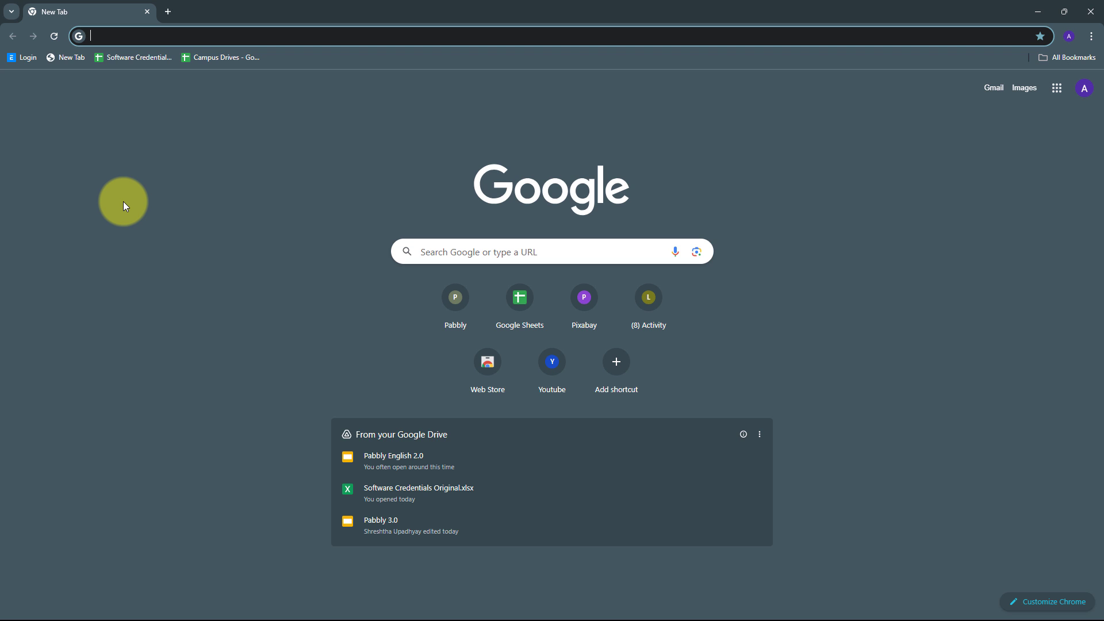
Open the copied WebContentLink URL in the other Chrome profile's window to check its access, and minimize that window.
{"action": "key", "text": "ctrl+v"}
{"action": "key", "text": "Return"}
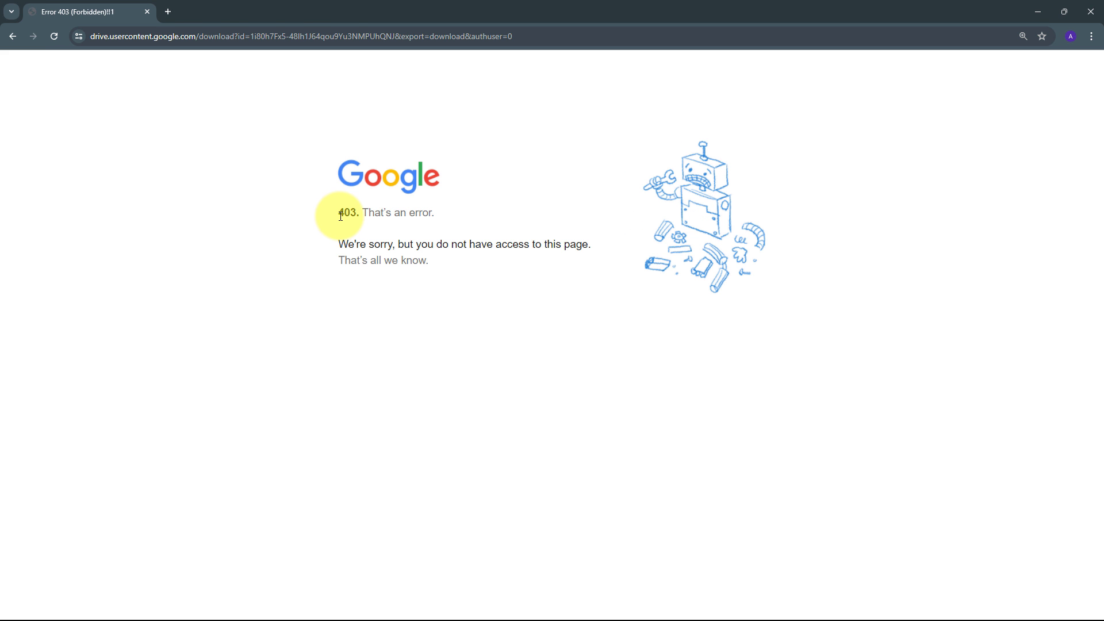
{"action": "left_click_drag", "start_coordinate": [341, 214], "coordinate": [474, 216]}
{"action": "left_click", "coordinate": [473, 214]}
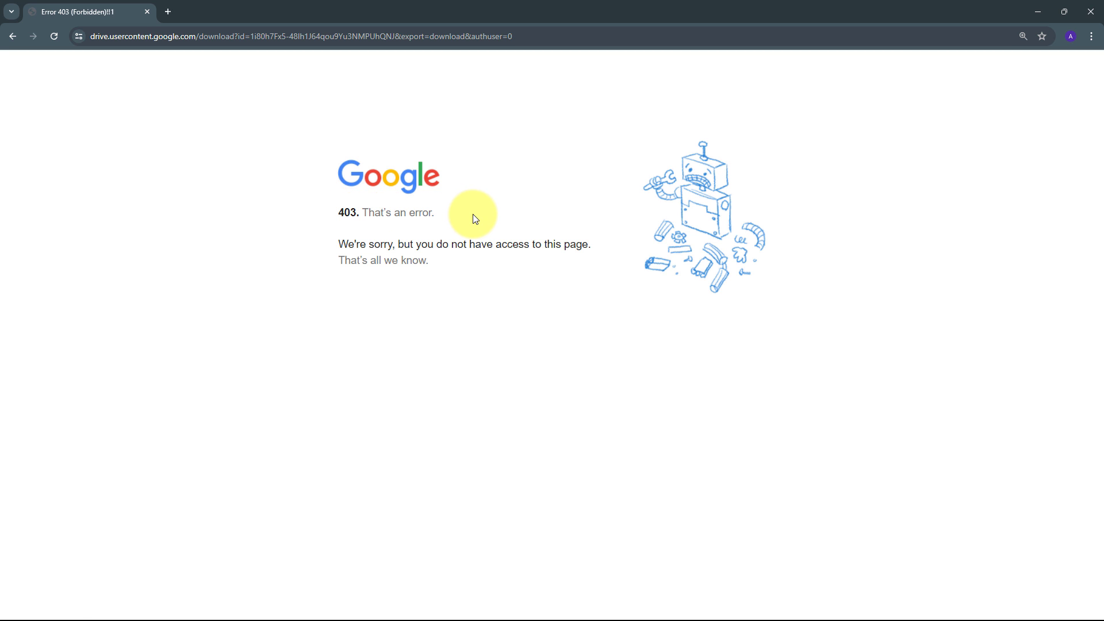
{"action": "left_click", "coordinate": [1038, 11]}
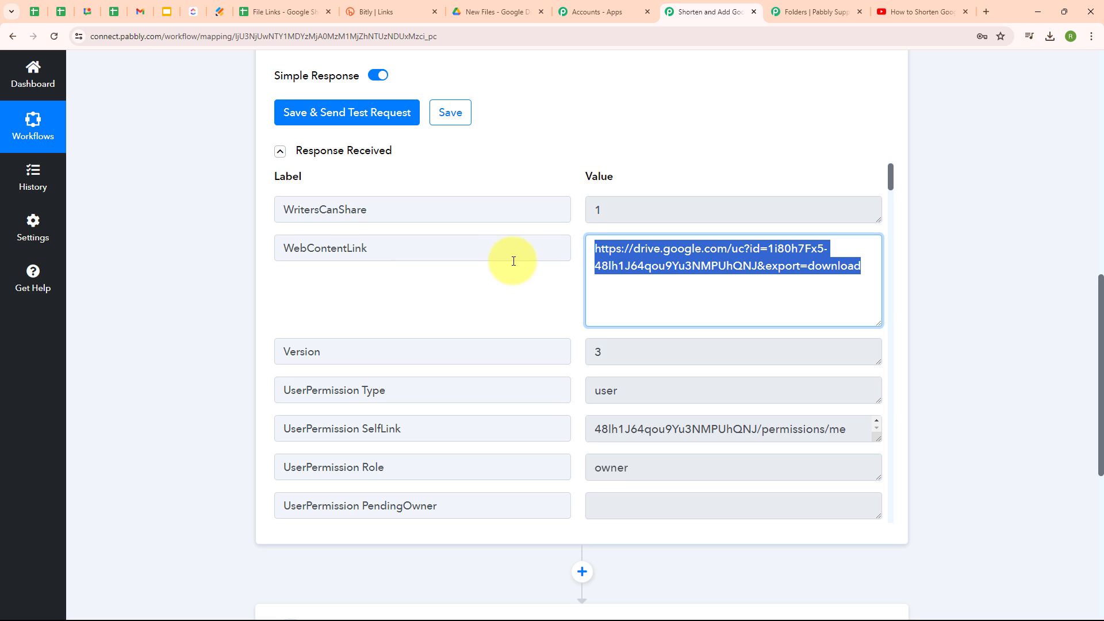
Share the New Files folder in Google Drive with general access set to Anyone with the link.
{"action": "left_click", "coordinate": [483, 12]}
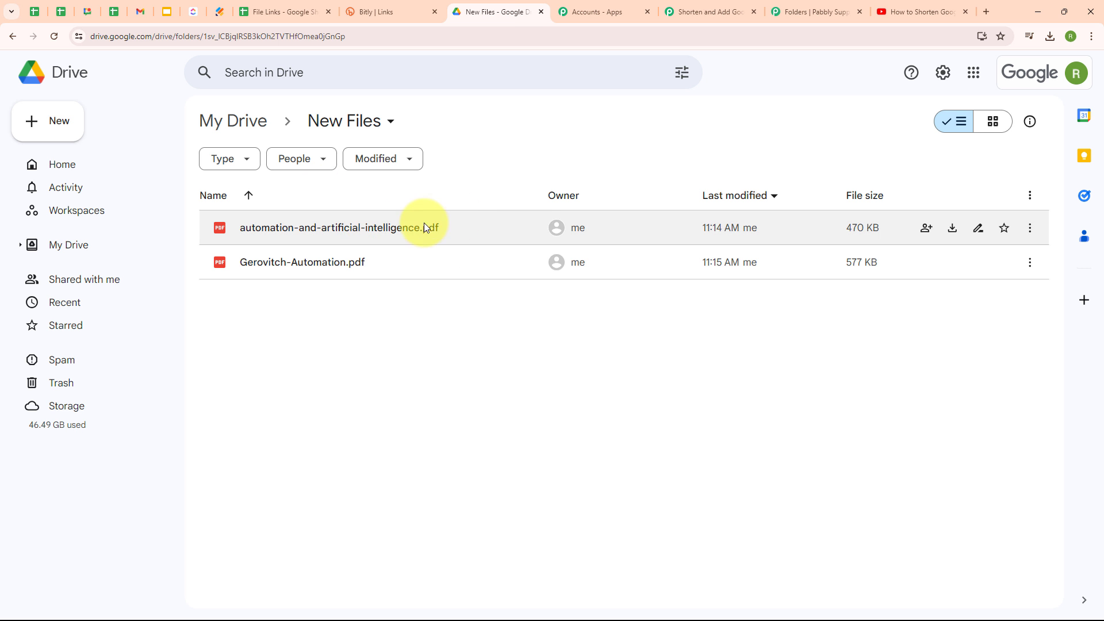
{"action": "left_click", "coordinate": [386, 123]}
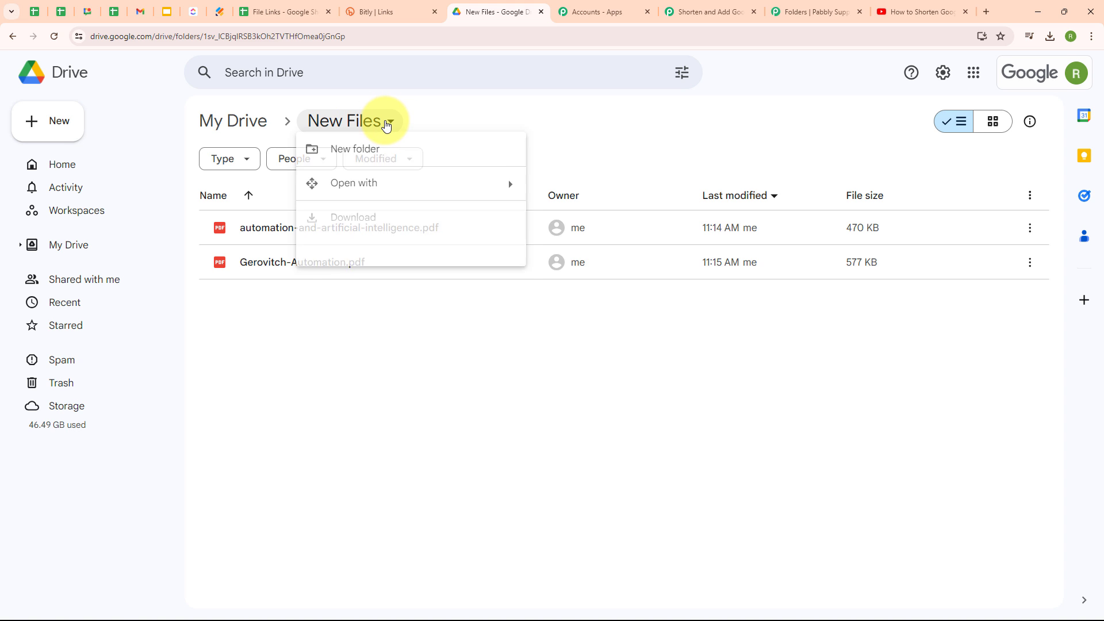
{"action": "mouse_move", "coordinate": [370, 284]}
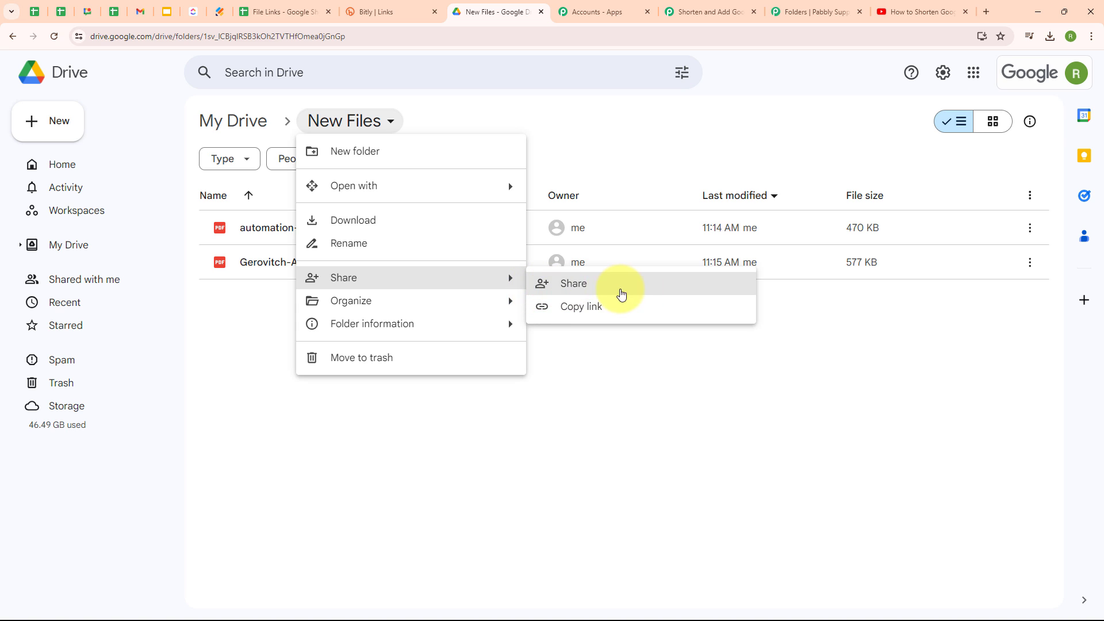
{"action": "left_click", "coordinate": [599, 295]}
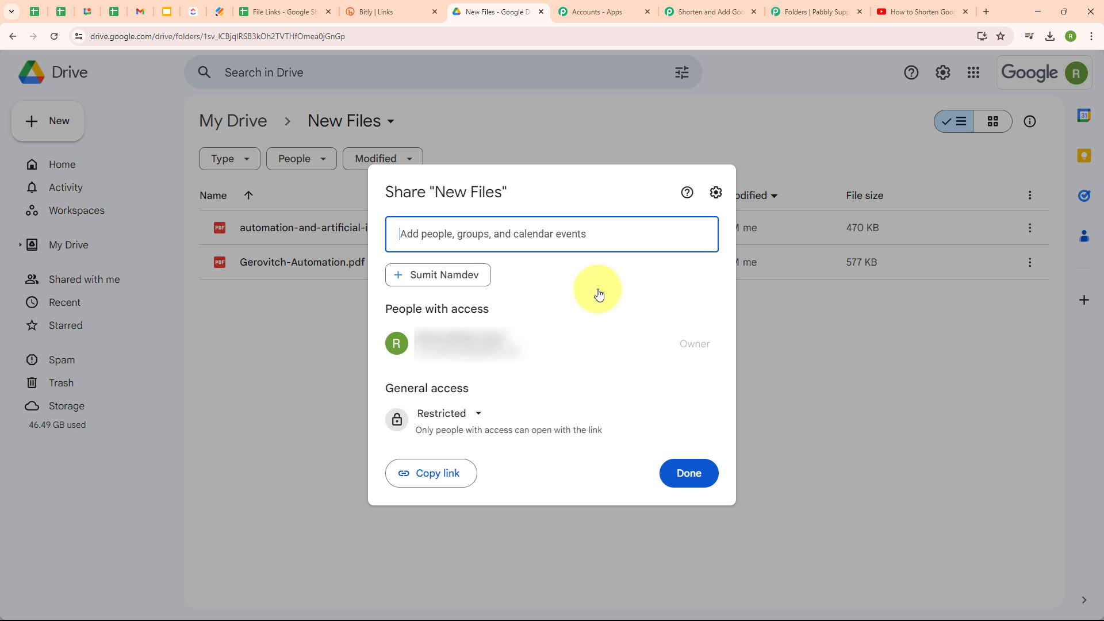
{"action": "left_click", "coordinate": [480, 418]}
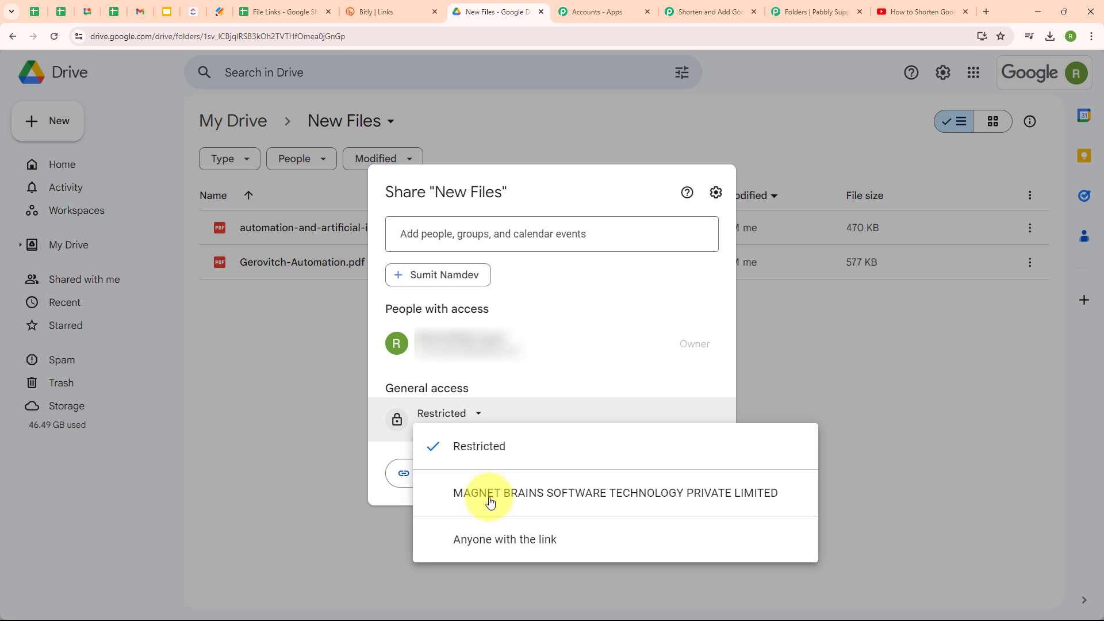
{"action": "left_click", "coordinate": [499, 551]}
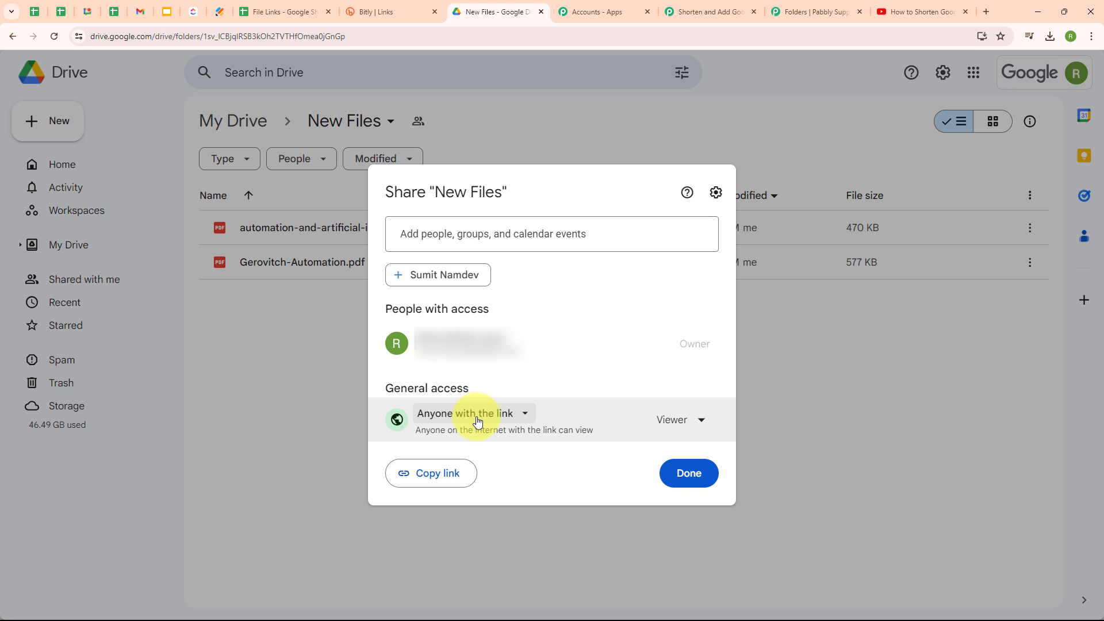
{"action": "left_click", "coordinate": [689, 485]}
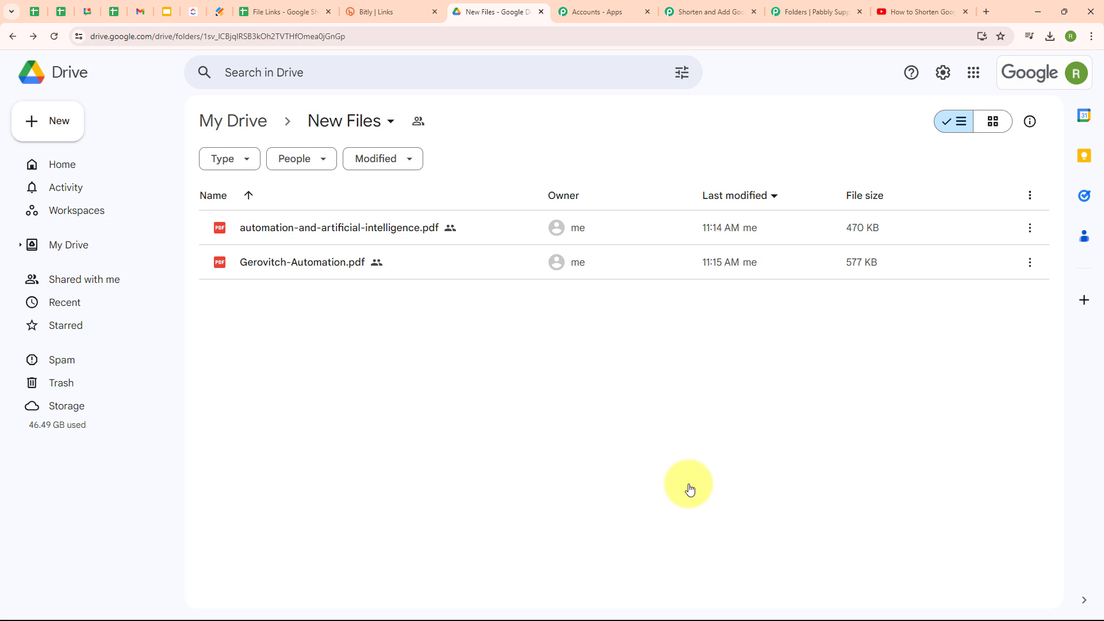
Switch back to the Pabbly Connect workflow and collapse the Google Drive trigger step.
{"action": "left_click", "coordinate": [720, 5]}
{"action": "scroll", "coordinate": [898, 122], "scroll_direction": "up", "scroll_amount": 10}
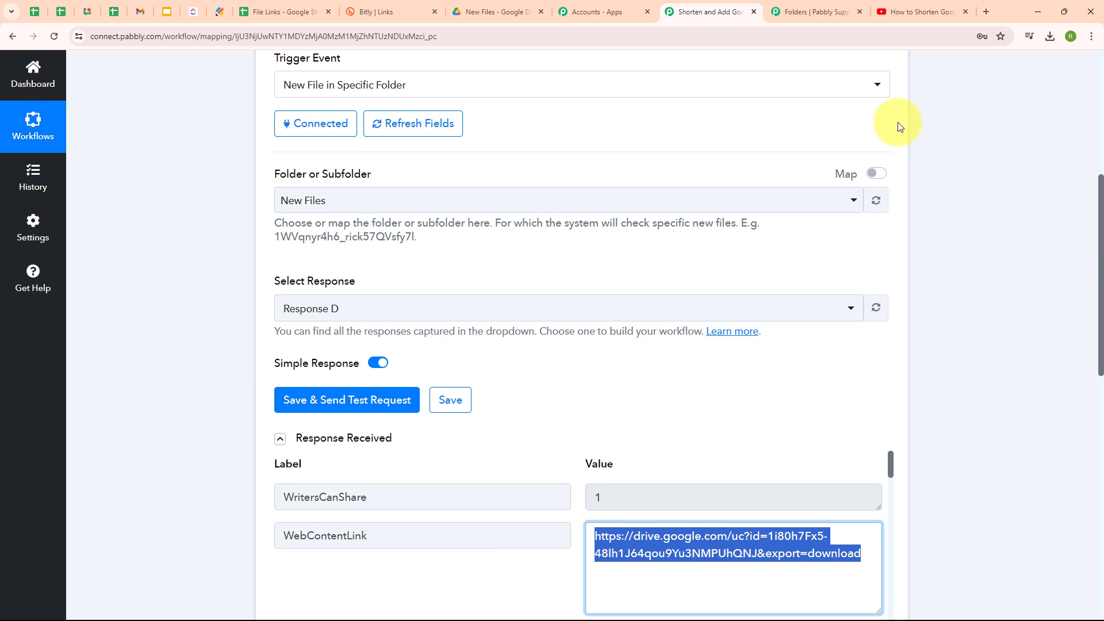
{"action": "left_click", "coordinate": [885, 228]}
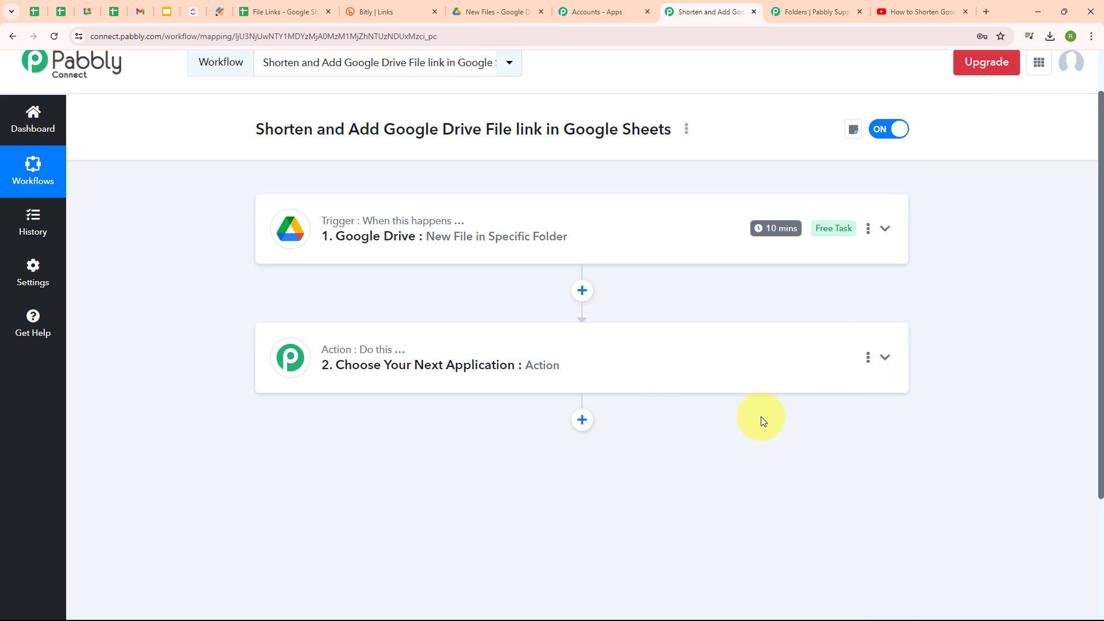
Set the workflow's second step to the Bitly app with the Shorten Link action event.
{"action": "left_click", "coordinate": [406, 377]}
{"action": "scroll", "coordinate": [397, 373], "scroll_direction": "down", "scroll_amount": 2}
{"action": "left_click", "coordinate": [325, 302]}
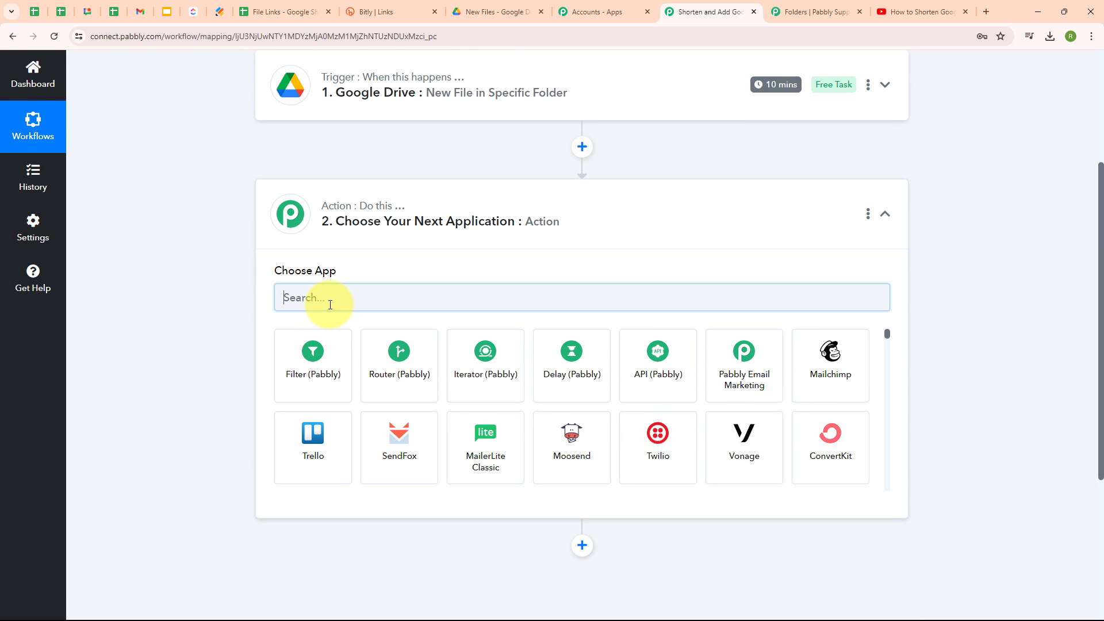
{"action": "type", "text": "bit"}
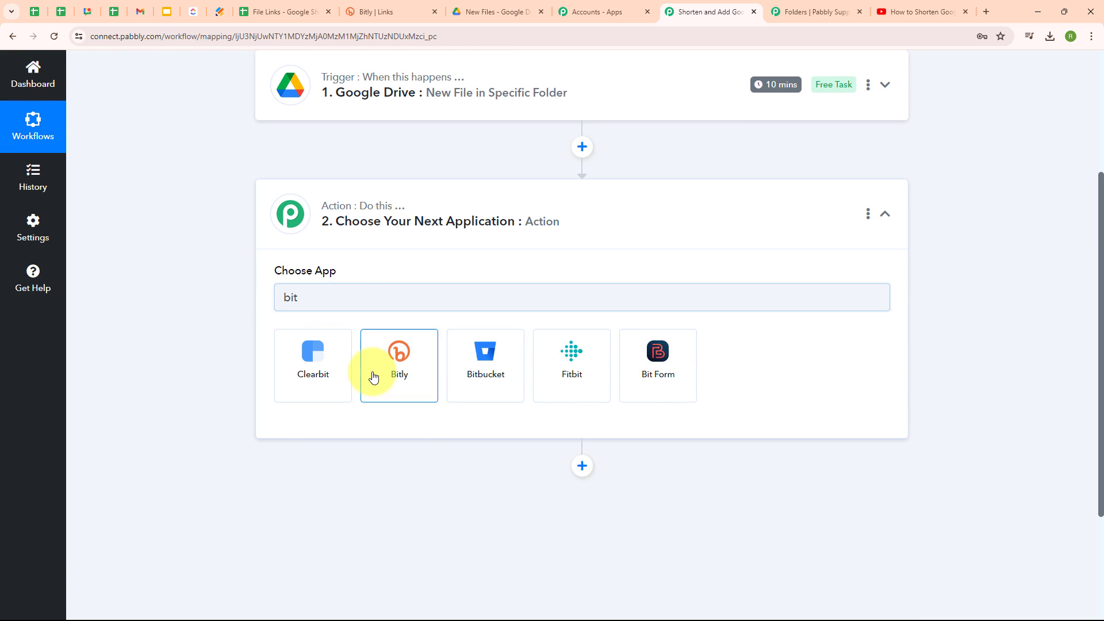
{"action": "left_click", "coordinate": [373, 371]}
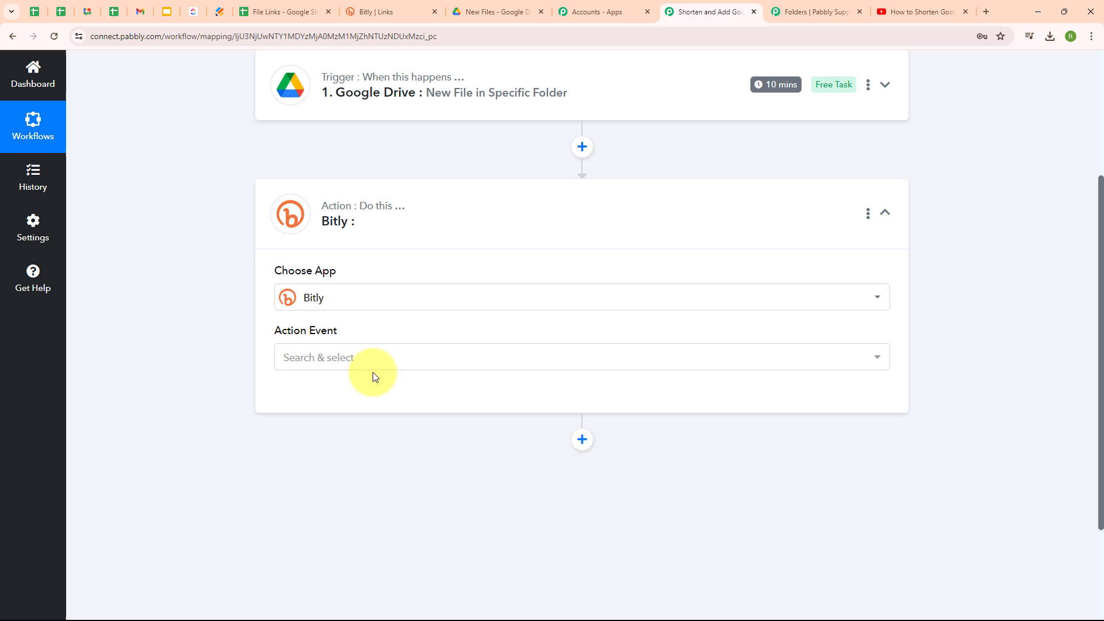
{"action": "left_click", "coordinate": [289, 361]}
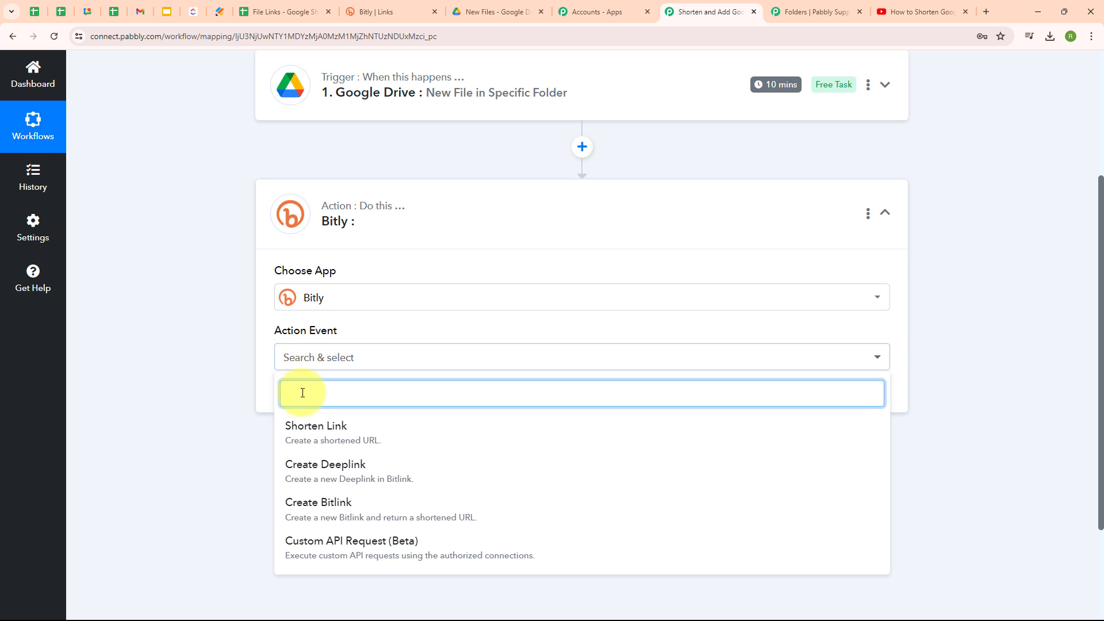
{"action": "left_click", "coordinate": [315, 429]}
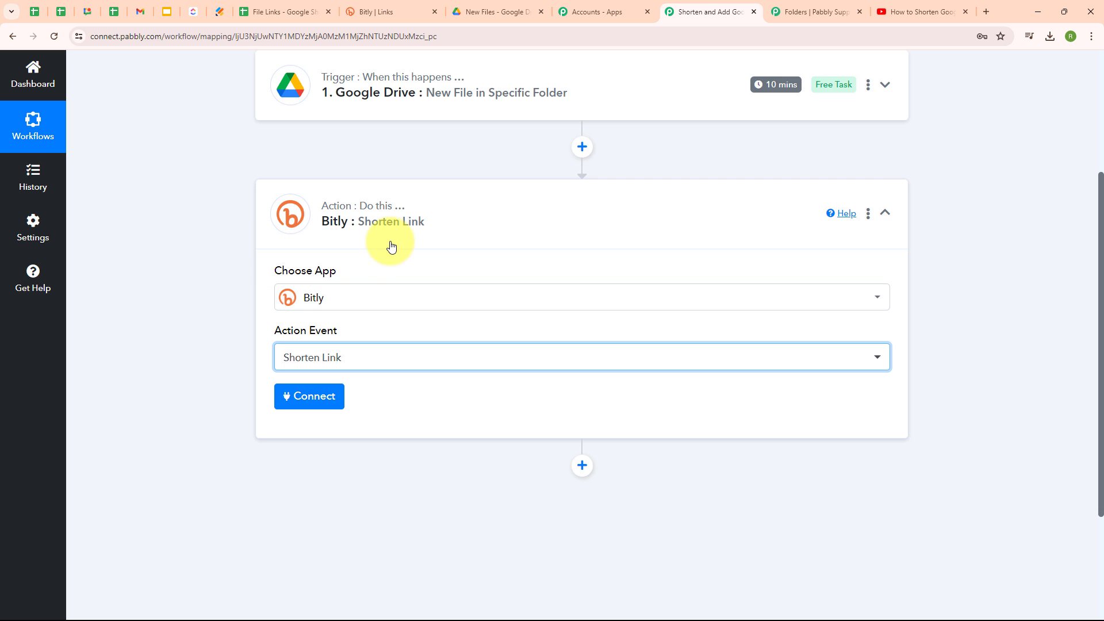
Add a new Bitly connection named Bitly #2 and authorize Pabbly to use the Bitly account.
{"action": "left_click", "coordinate": [317, 398]}
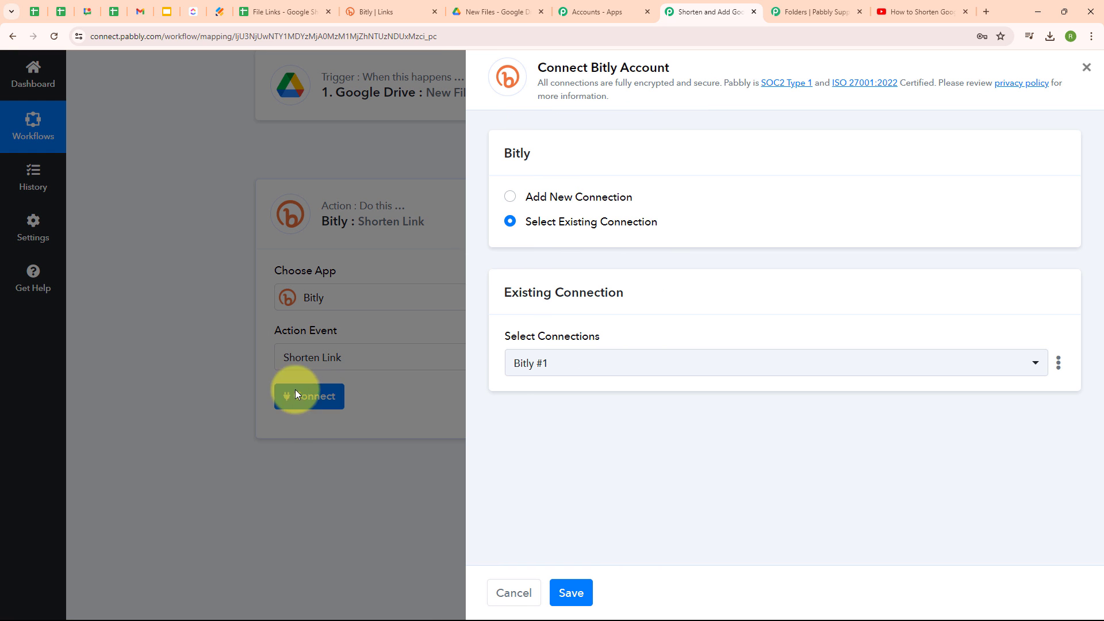
{"action": "left_click", "coordinate": [511, 199]}
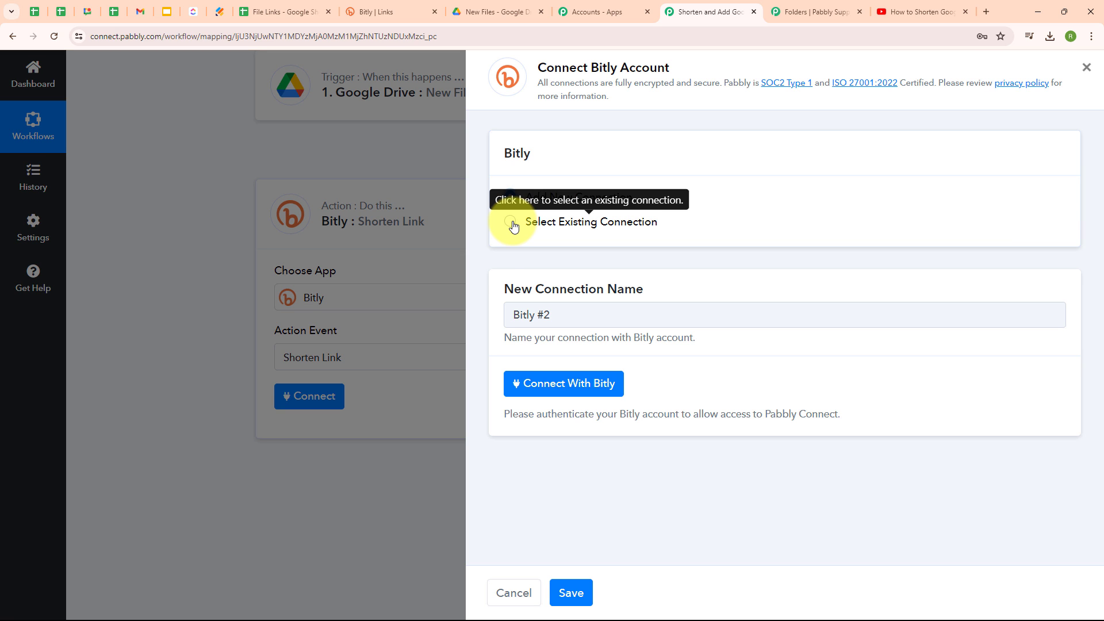
{"action": "left_click", "coordinate": [556, 395]}
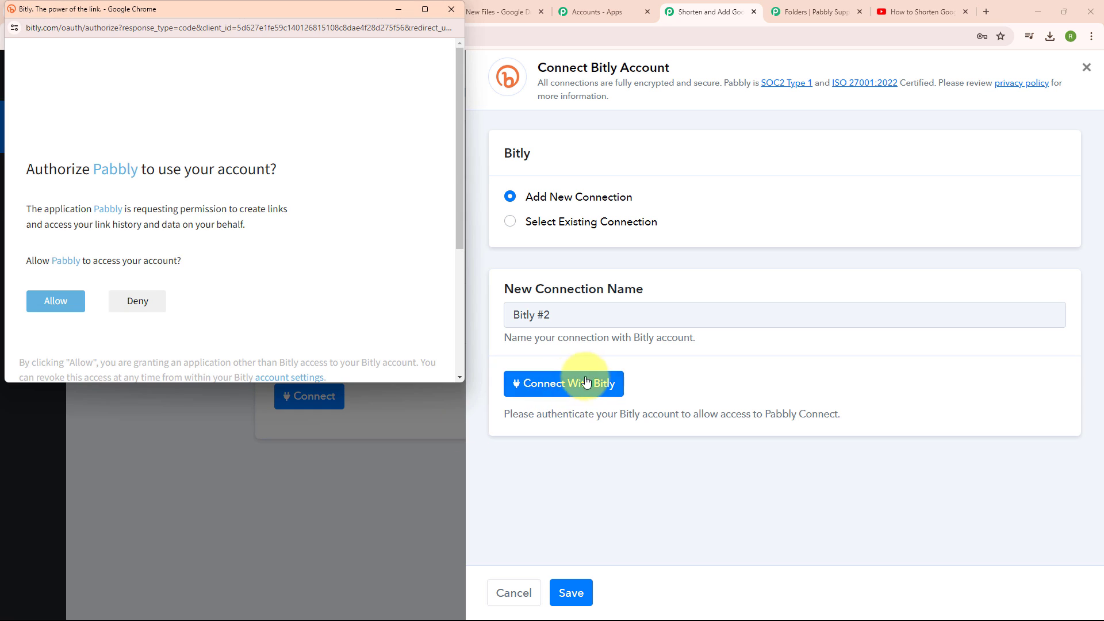
{"action": "left_click", "coordinate": [74, 302]}
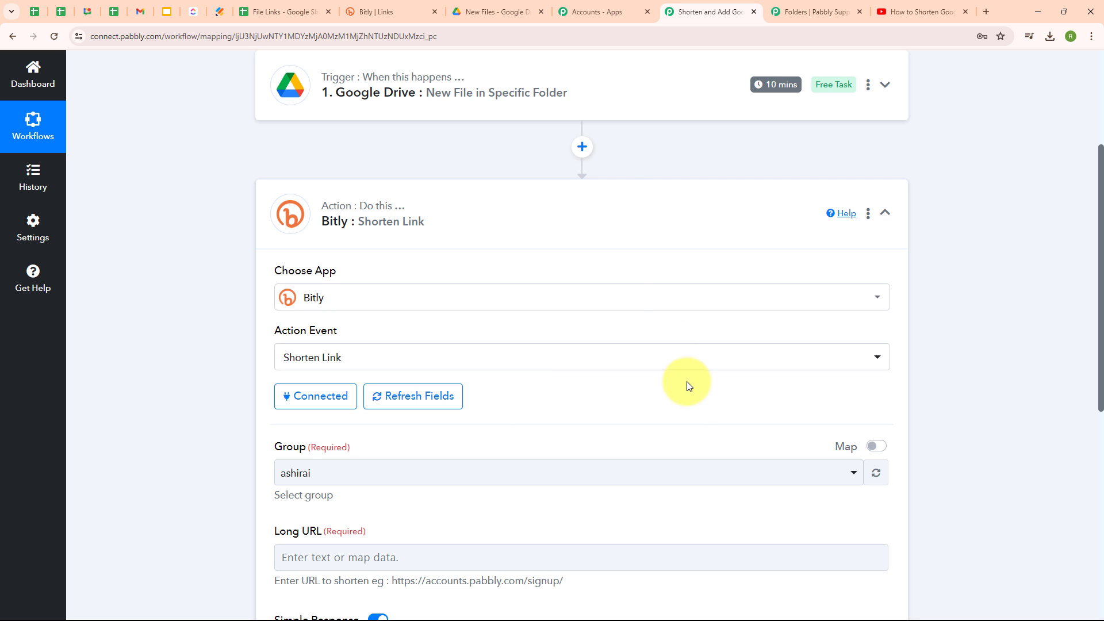
Select the Bitly account's group and map the Long URL to AlternateLink from the Google Drive trigger.
{"action": "scroll", "coordinate": [630, 387], "scroll_direction": "down", "scroll_amount": 4}
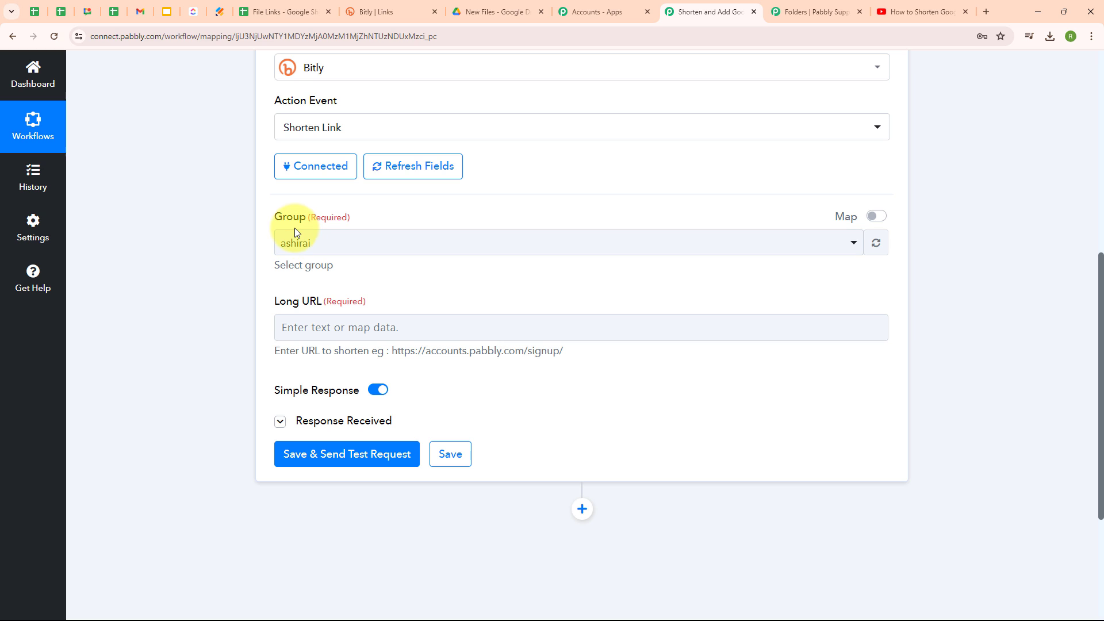
{"action": "left_click", "coordinate": [587, 237]}
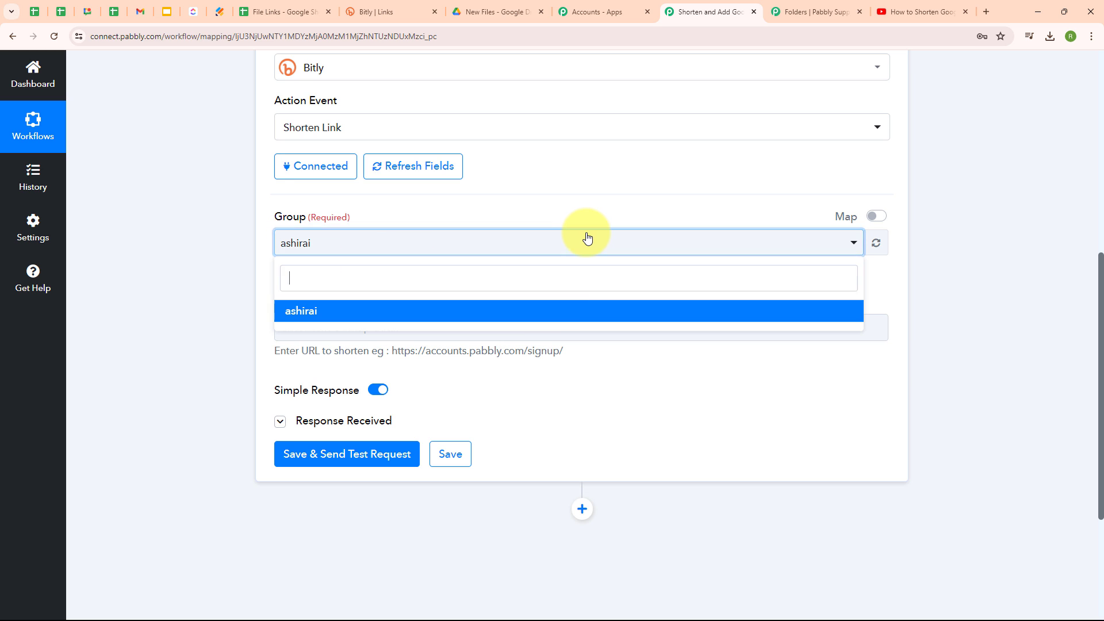
{"action": "left_click", "coordinate": [551, 319]}
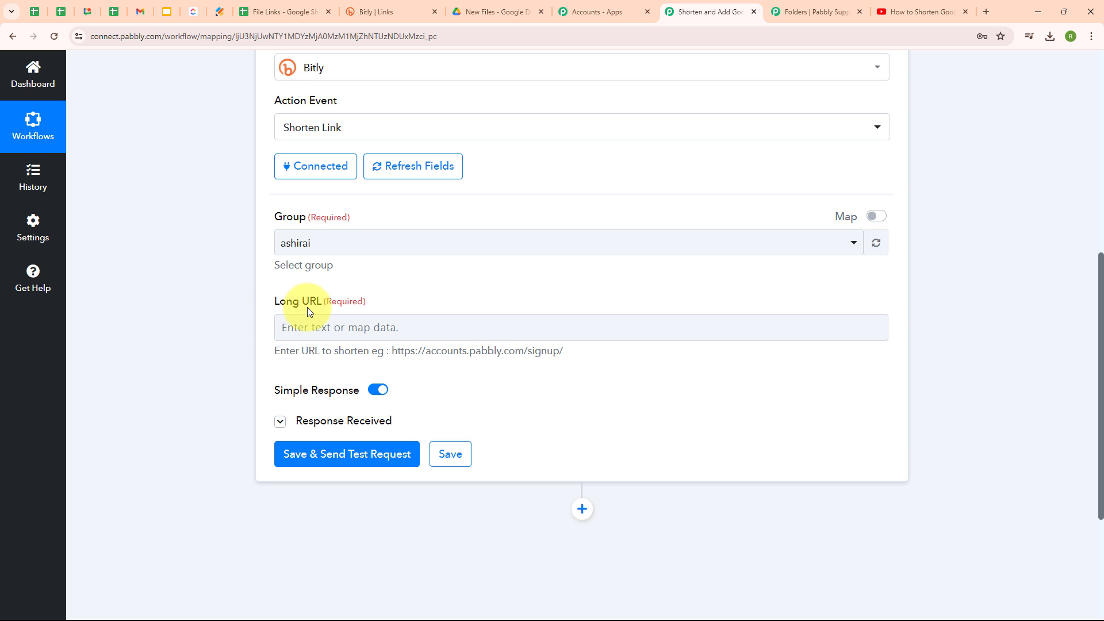
{"action": "left_click", "coordinate": [312, 330]}
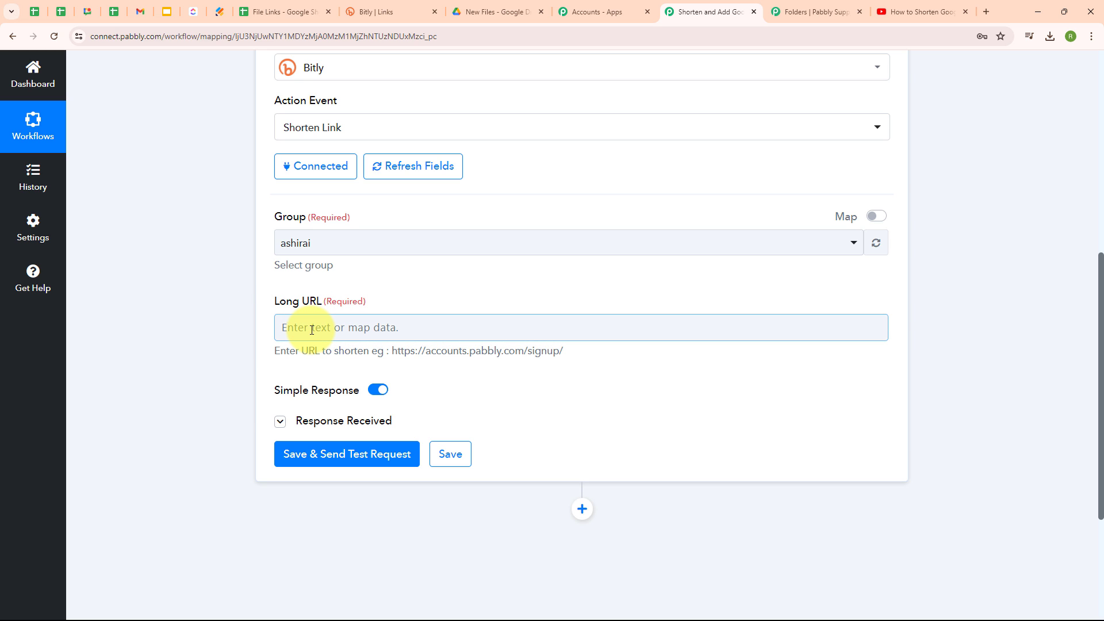
{"action": "left_click", "coordinate": [311, 330]}
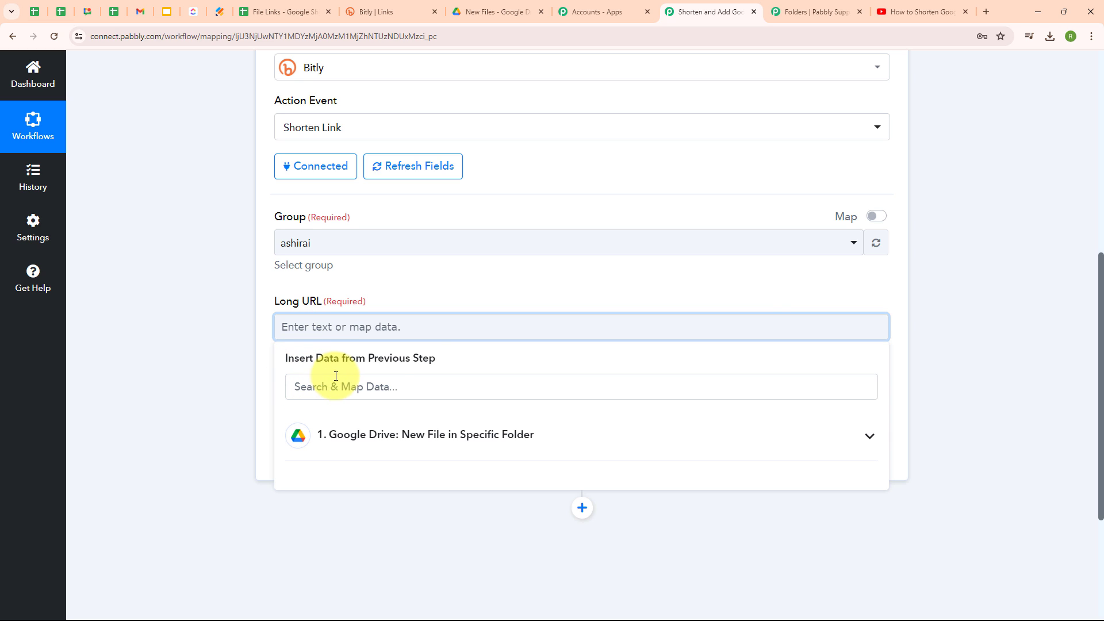
{"action": "left_click", "coordinate": [384, 443]}
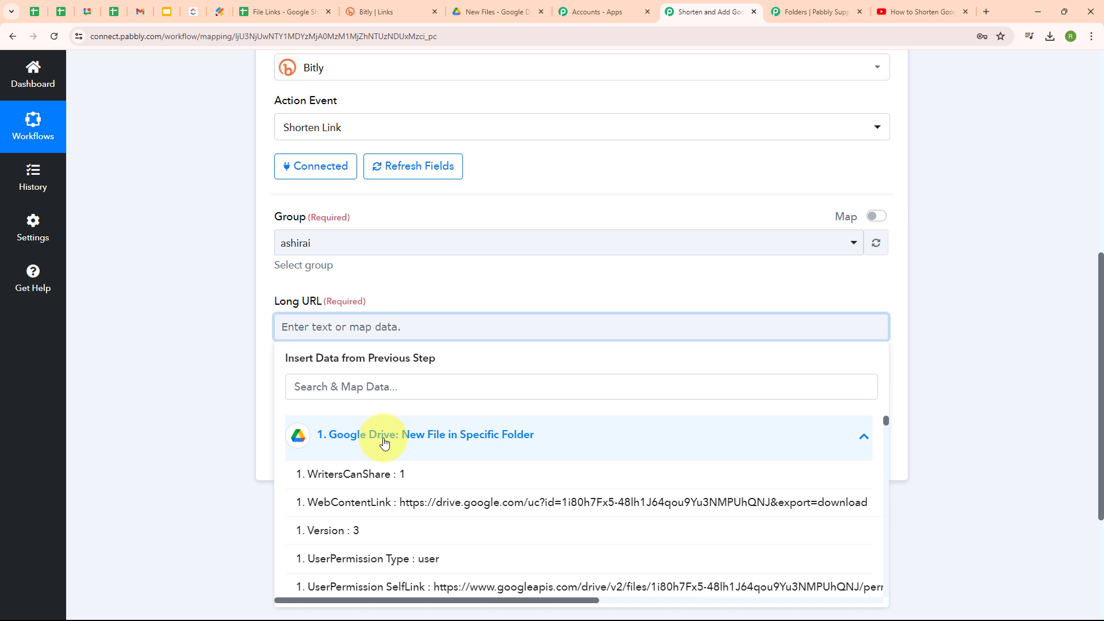
{"action": "scroll", "coordinate": [463, 530], "scroll_direction": "down", "scroll_amount": 10}
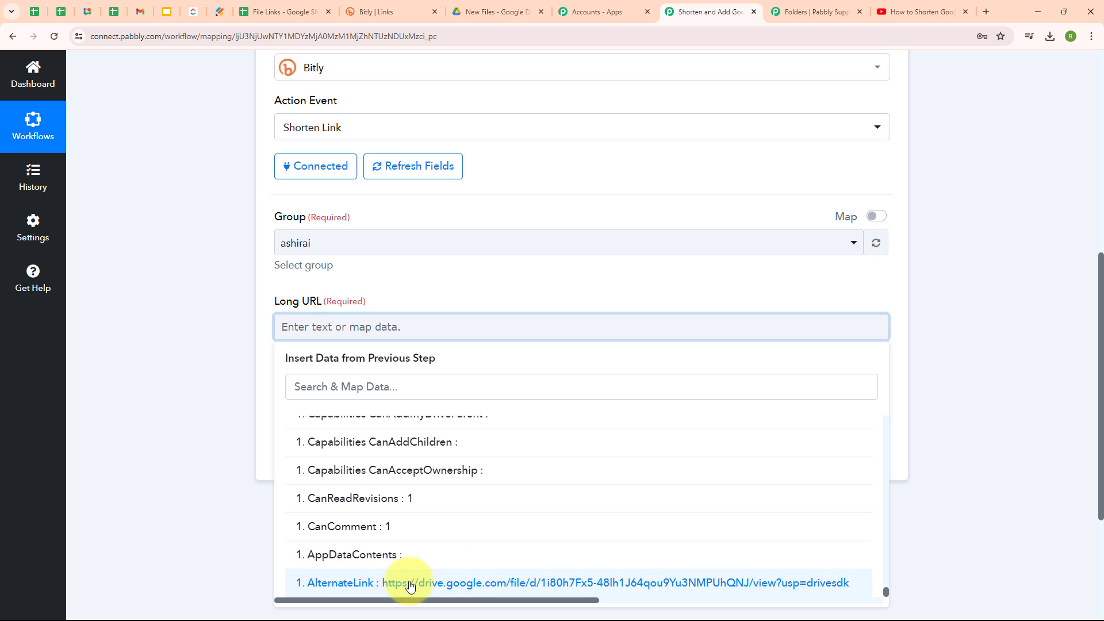
{"action": "left_click", "coordinate": [449, 587]}
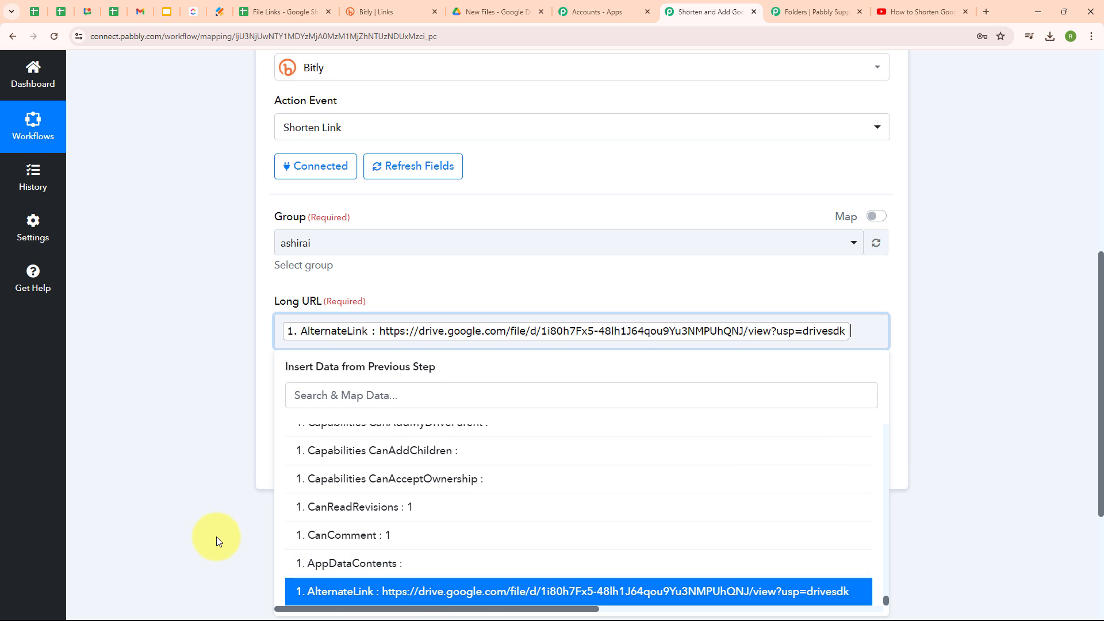
{"action": "left_click", "coordinate": [214, 604]}
Save the Bitly action, send a test request, and review the shortened link in its response.
{"action": "scroll", "coordinate": [568, 476], "scroll_direction": "down", "scroll_amount": 1}
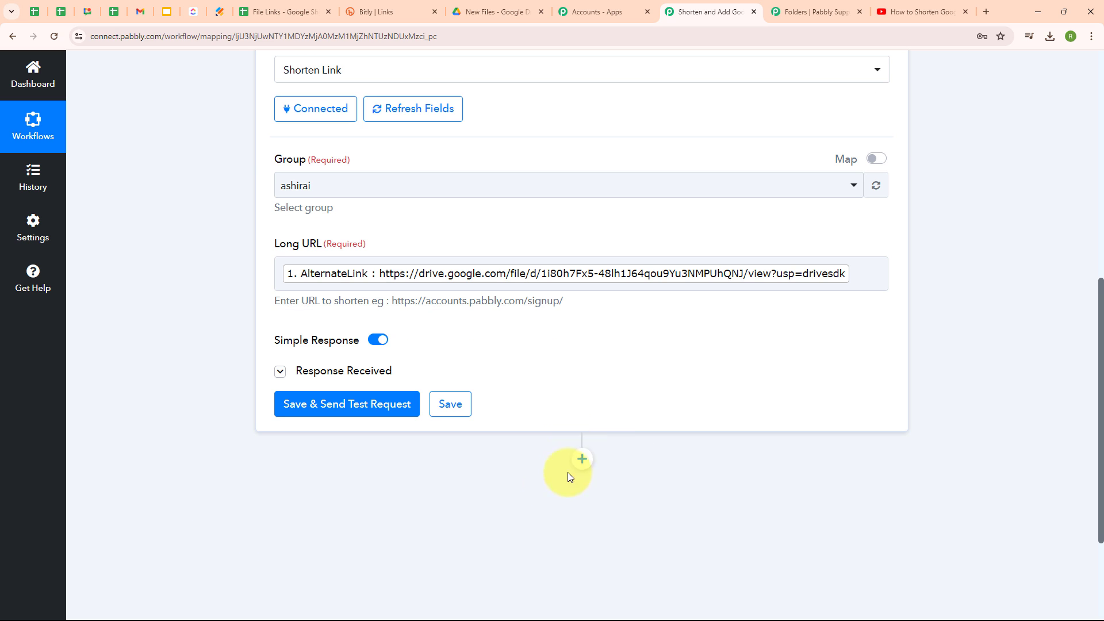
{"action": "left_click", "coordinate": [323, 416]}
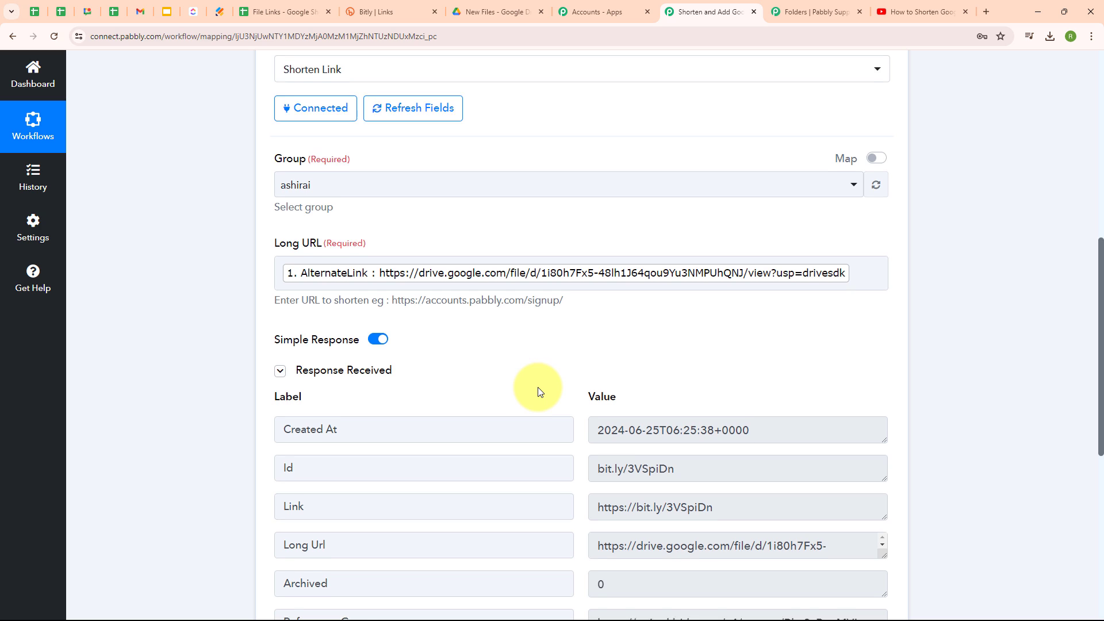
{"action": "scroll", "coordinate": [538, 389], "scroll_direction": "down", "scroll_amount": 3}
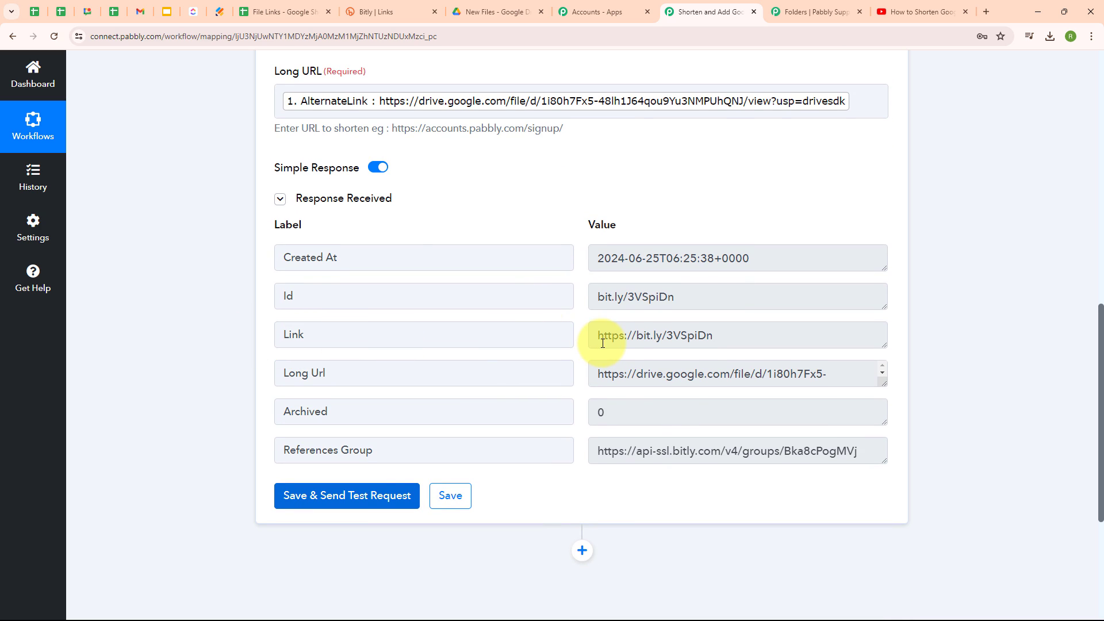
Open the shortened Link value from the Bitly response in a new tab and look through the file.
{"action": "left_click_drag", "start_coordinate": [599, 337], "coordinate": [729, 336]}
{"action": "right_click", "coordinate": [729, 336]}
{"action": "left_click", "coordinate": [751, 375]}
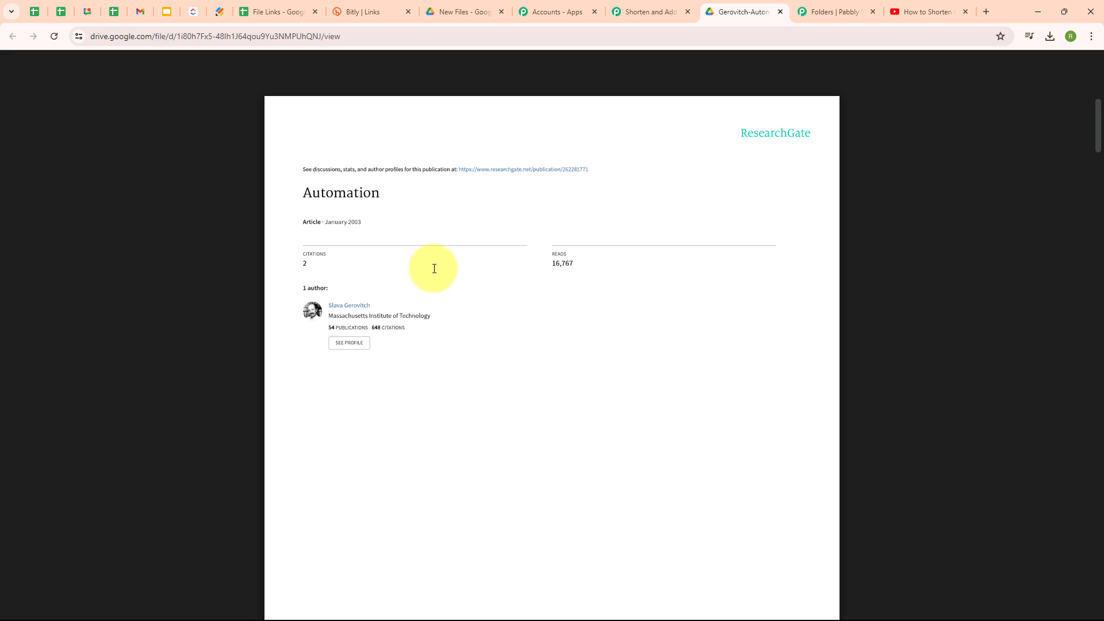
{"action": "scroll", "coordinate": [671, 314], "scroll_direction": "down", "scroll_amount": 5}
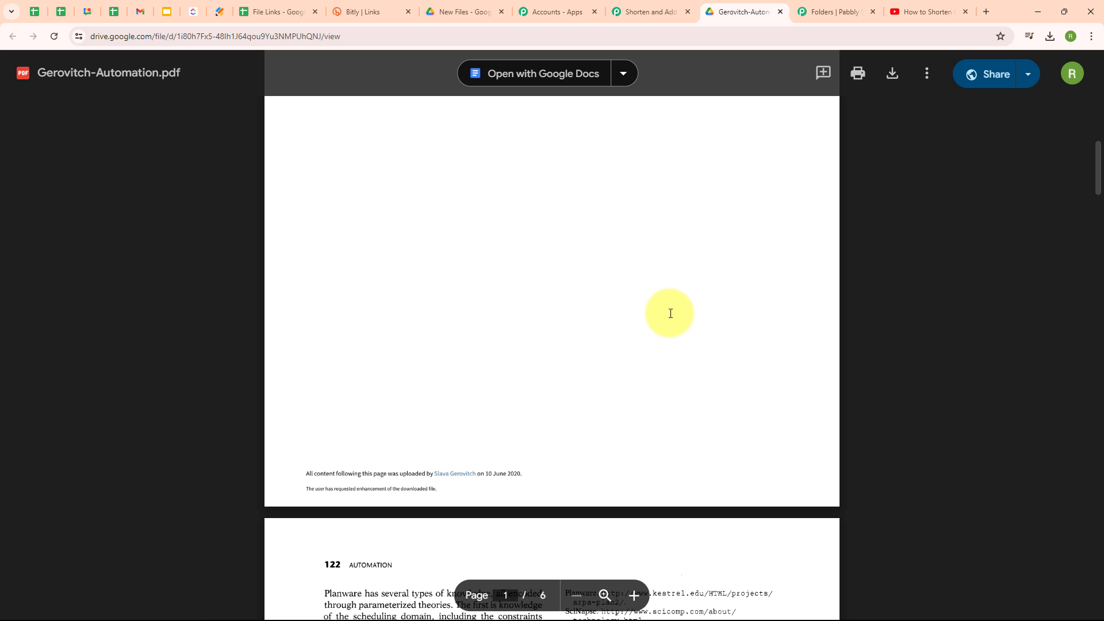
Return to the workflow tab and collapse the Bitly Shorten Link step.
{"action": "left_click", "coordinate": [654, 7]}
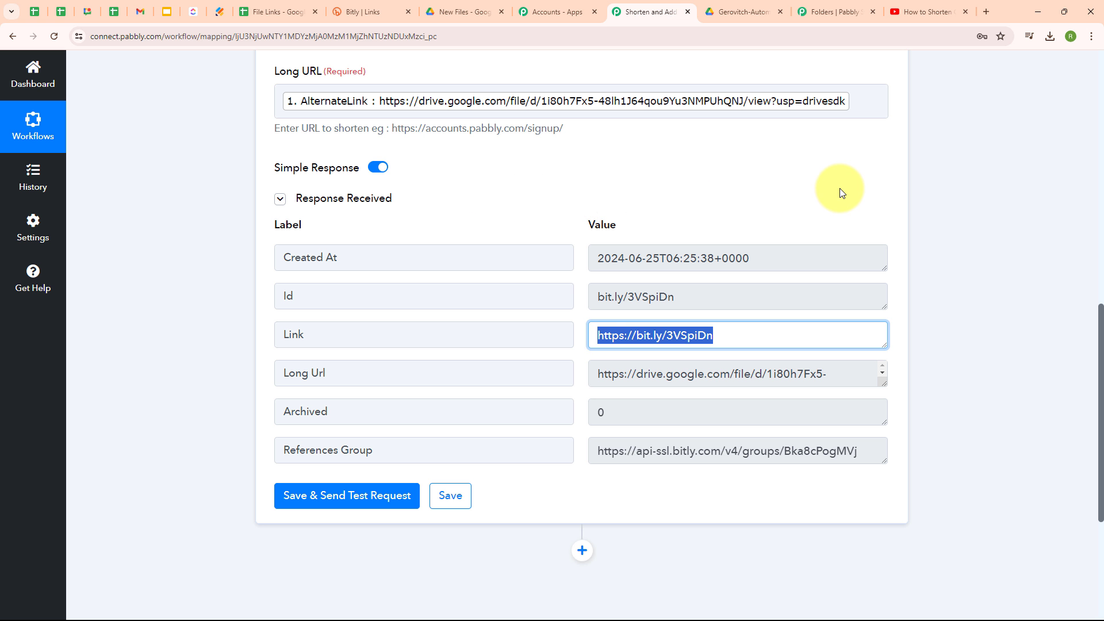
{"action": "scroll", "coordinate": [840, 188], "scroll_direction": "up", "scroll_amount": 9}
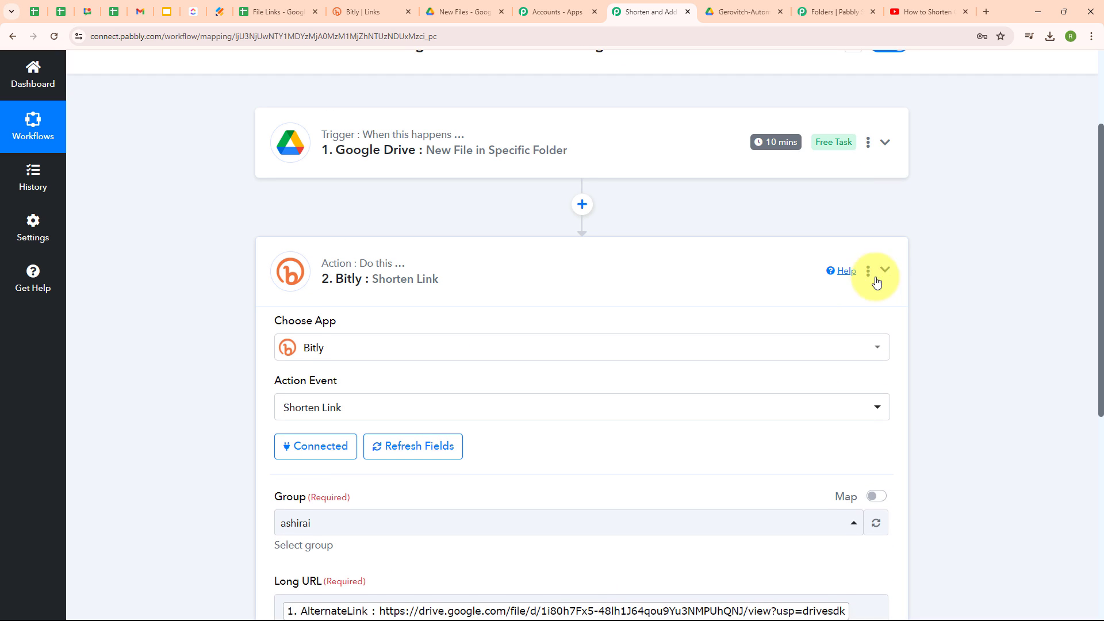
{"action": "left_click", "coordinate": [885, 270]}
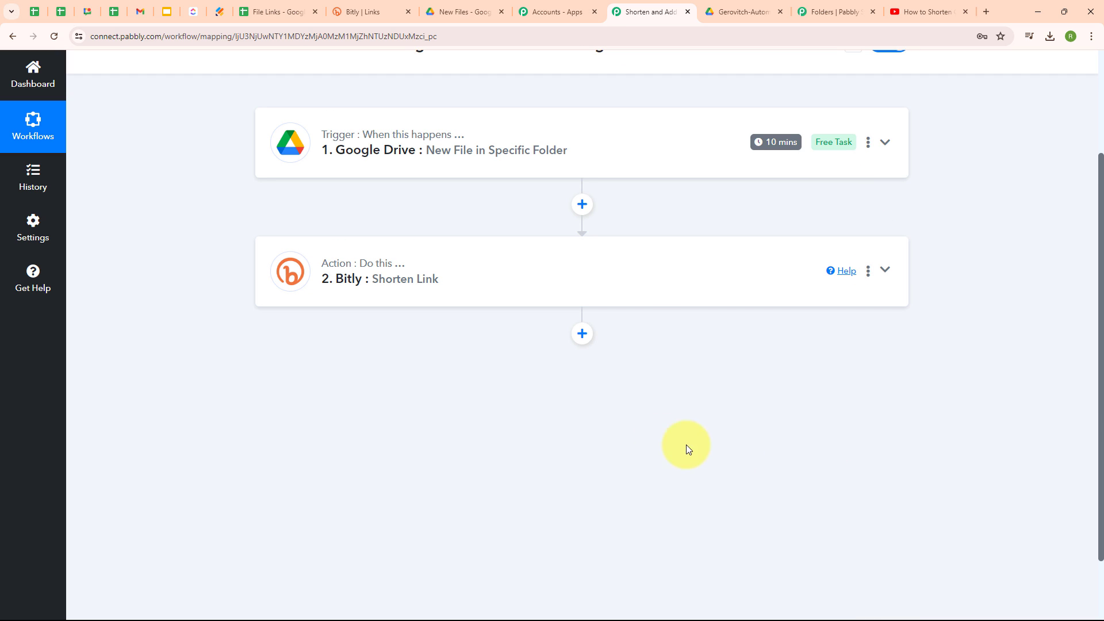
Add a third step after Bitly using Google Sheets with the Add New Row action event.
{"action": "left_click", "coordinate": [583, 334]}
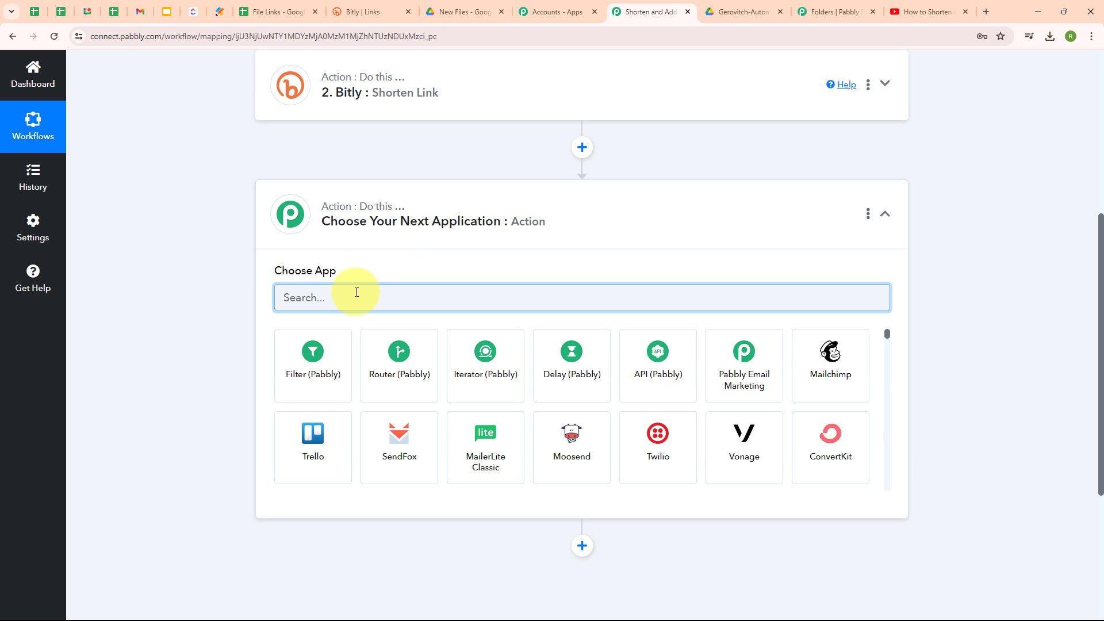
{"action": "type", "text": "Goo"}
{"action": "left_click", "coordinate": [311, 371]}
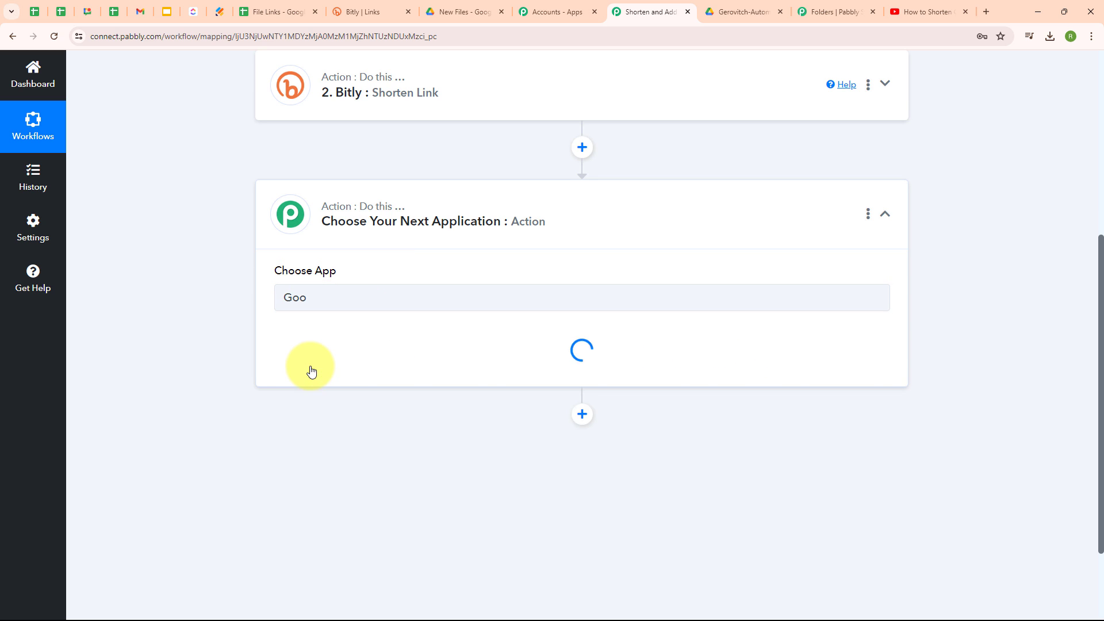
{"action": "left_click", "coordinate": [343, 358]}
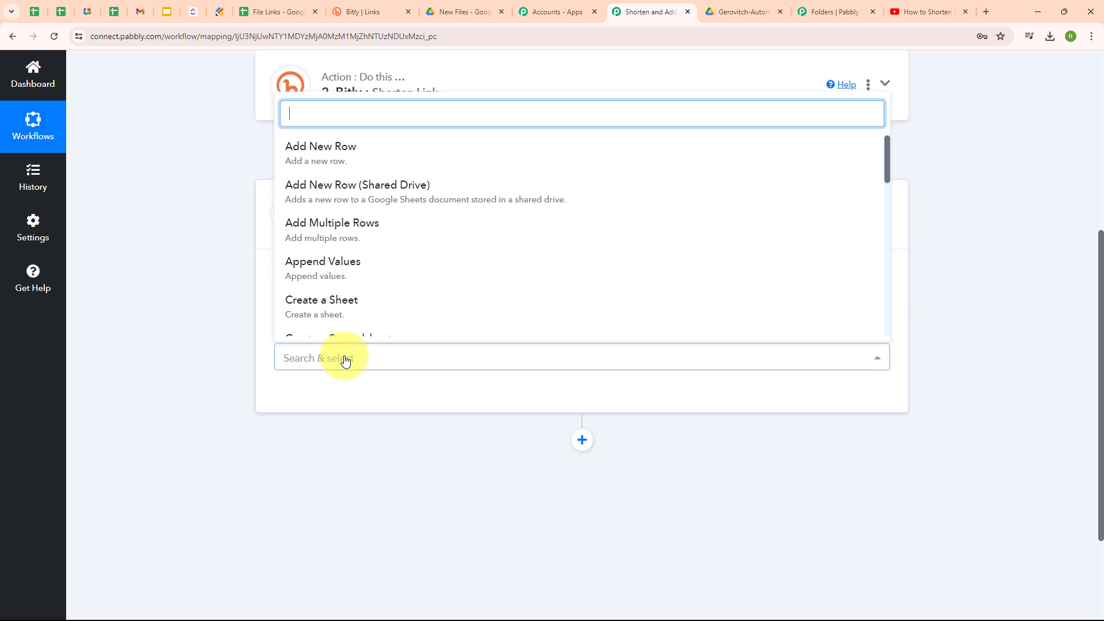
{"action": "left_click", "coordinate": [332, 169]}
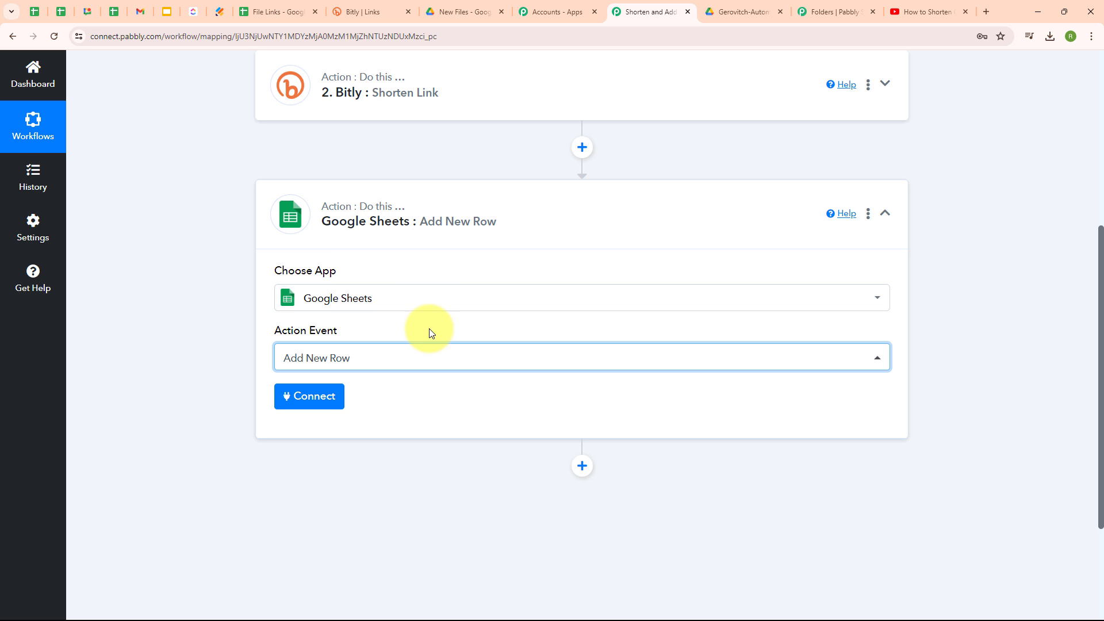
Create a new Google Sheets connection for the Add New Row step, sign in with Google, and allow access to the spreadsheets.
{"action": "left_click", "coordinate": [325, 406]}
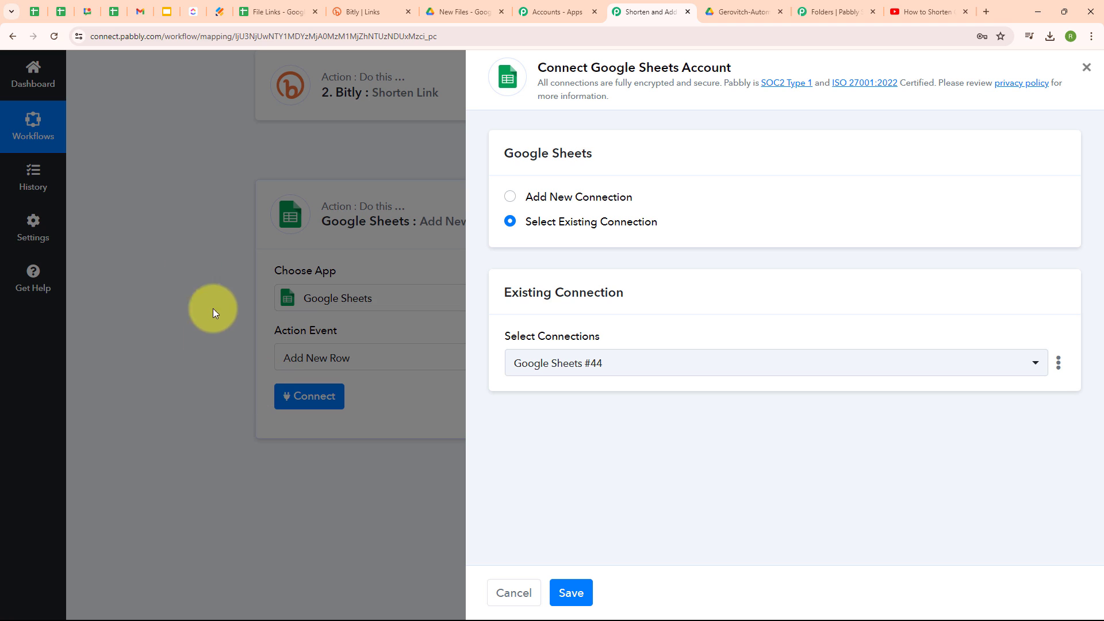
{"action": "left_click", "coordinate": [511, 199]}
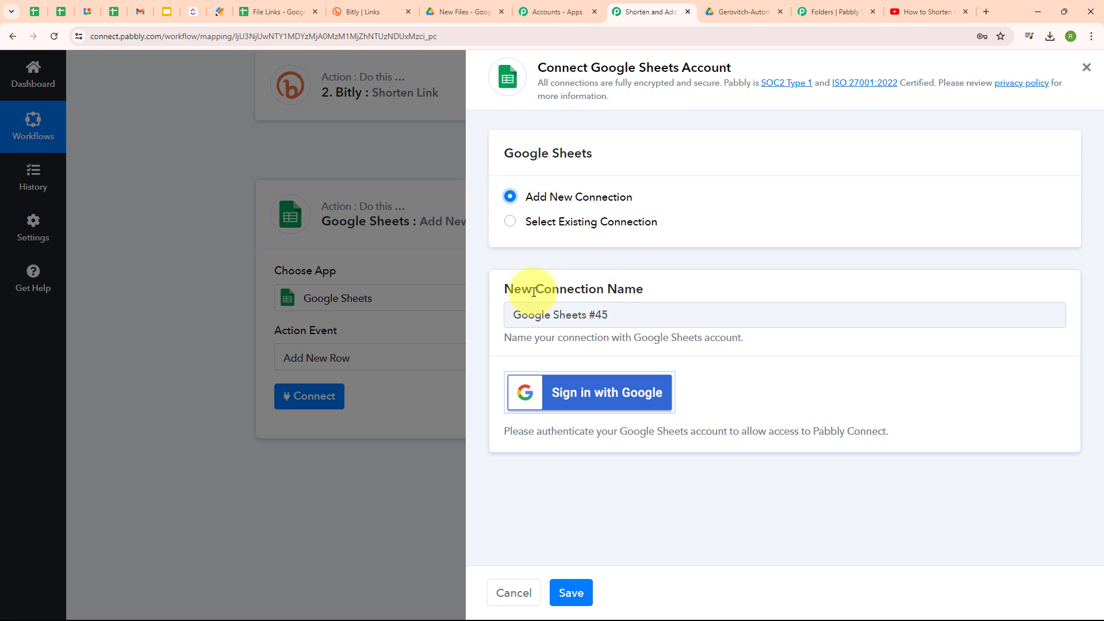
{"action": "left_click", "coordinate": [613, 397]}
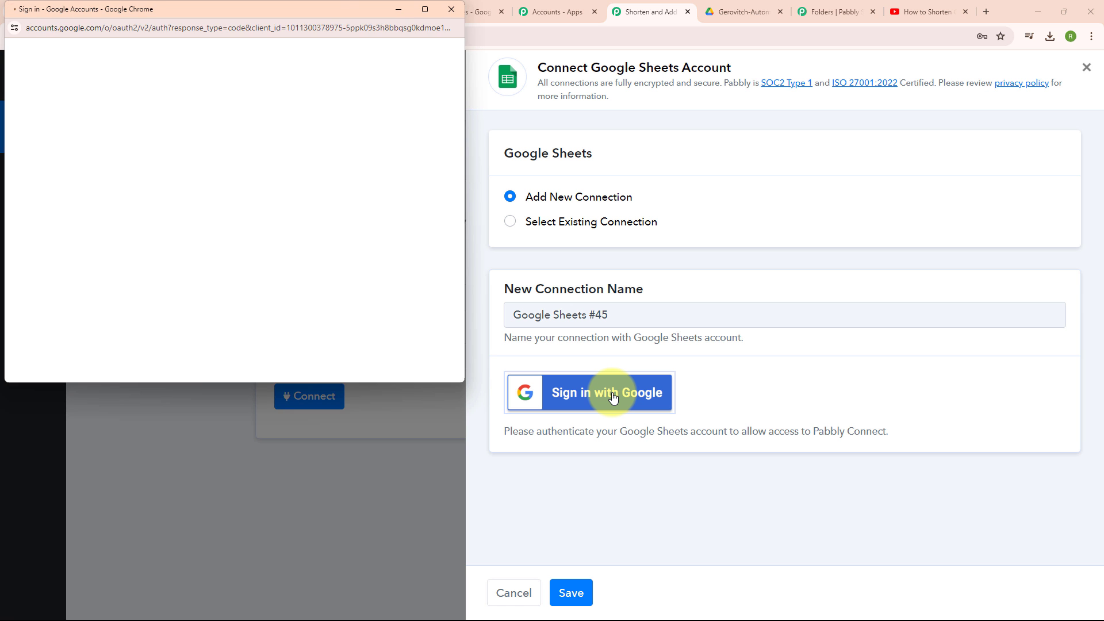
{"action": "left_click", "coordinate": [339, 153]}
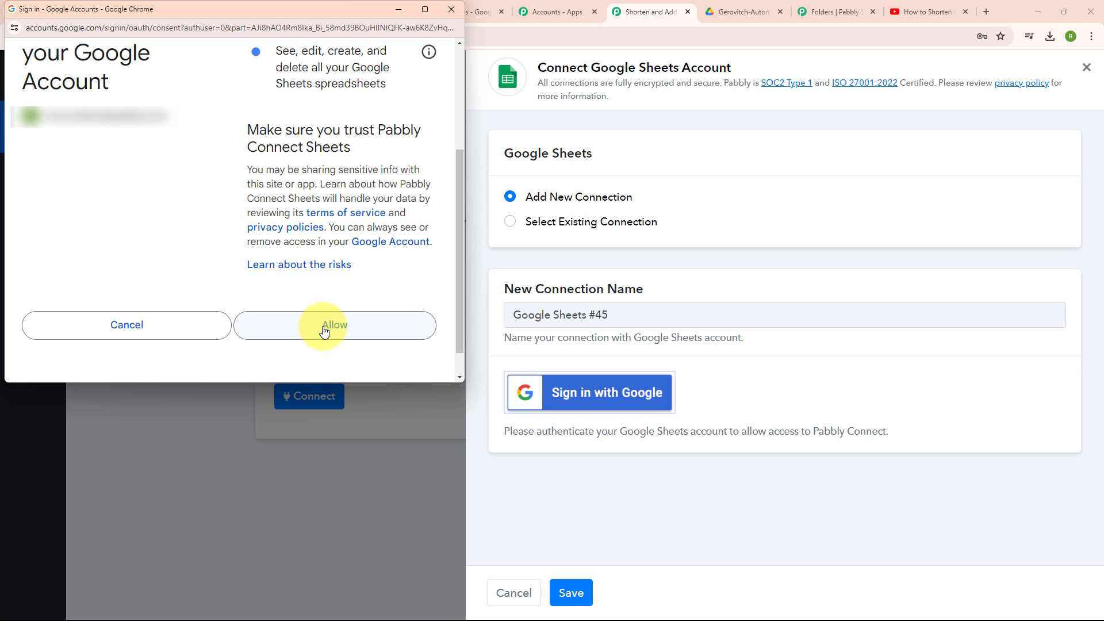
{"action": "left_click", "coordinate": [325, 329]}
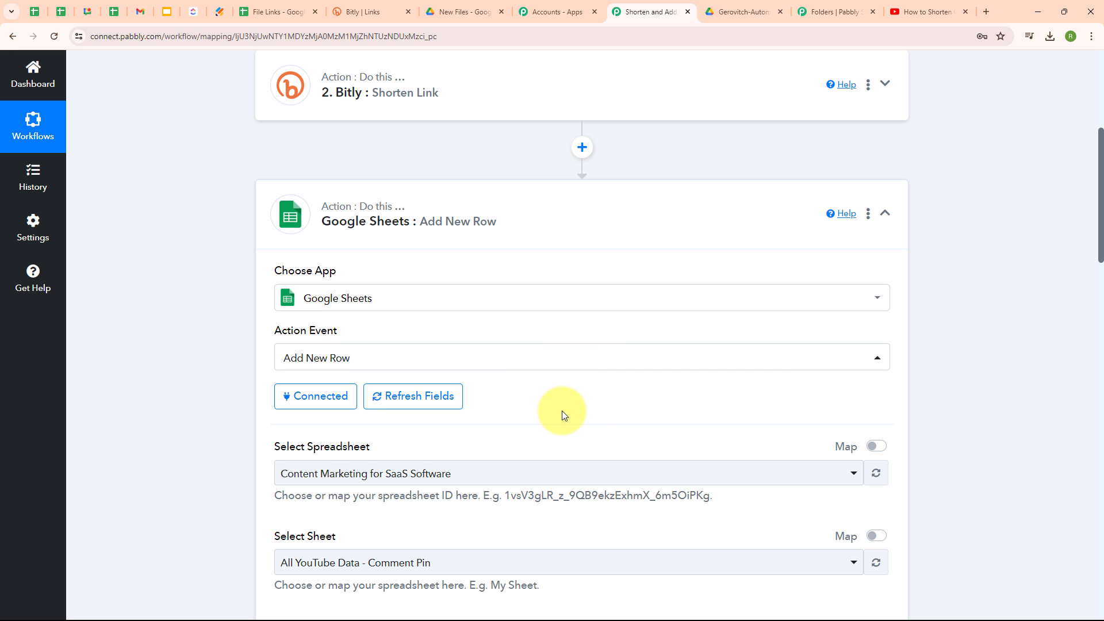
Choose the File Links spreadsheet with Sheet1 as the destination for the new row.
{"action": "scroll", "coordinate": [561, 412], "scroll_direction": "down", "scroll_amount": 3}
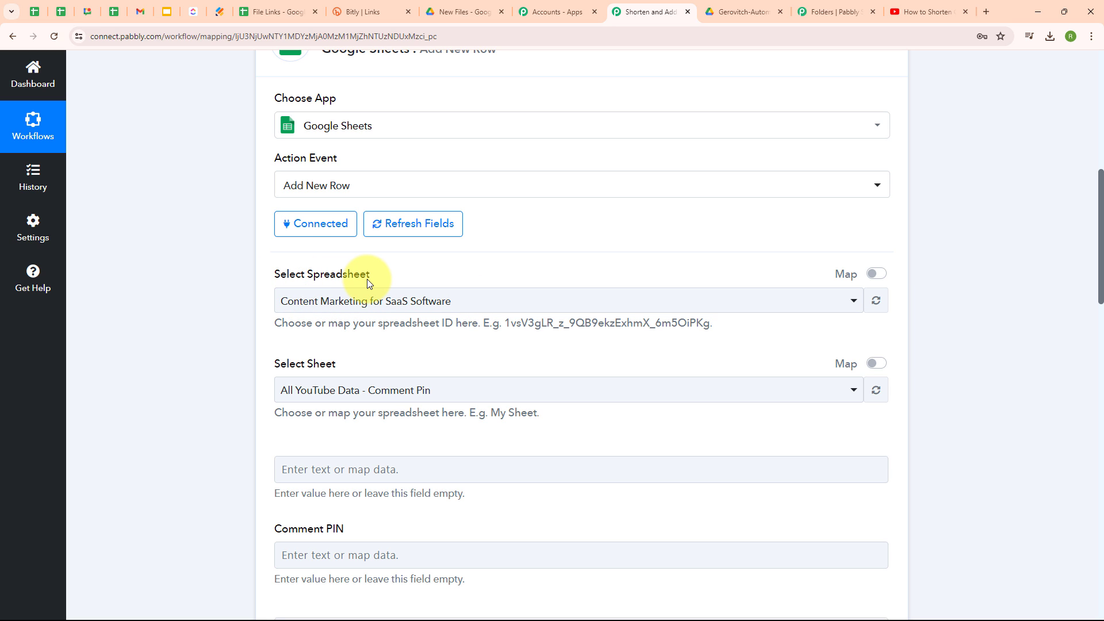
{"action": "left_click", "coordinate": [284, 5]}
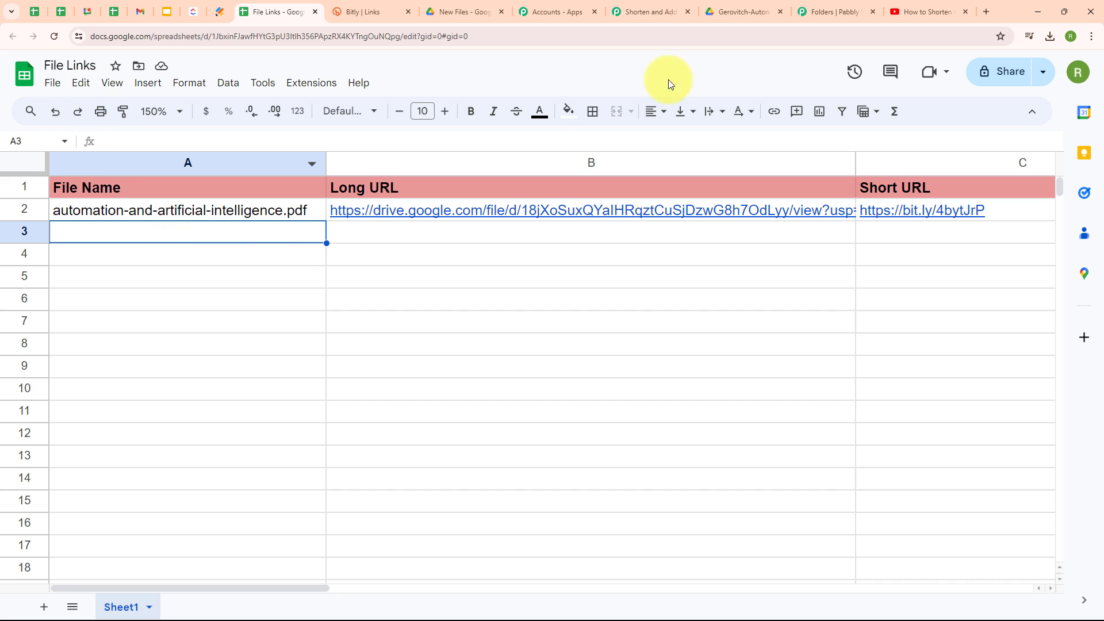
{"action": "left_click", "coordinate": [659, 3]}
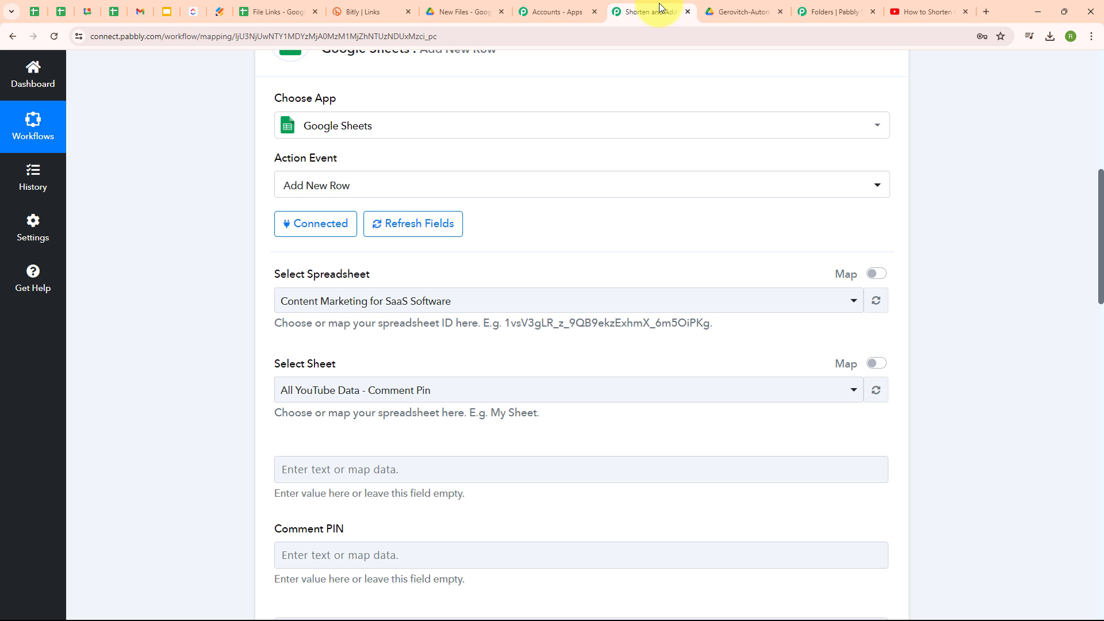
{"action": "left_click", "coordinate": [340, 304]}
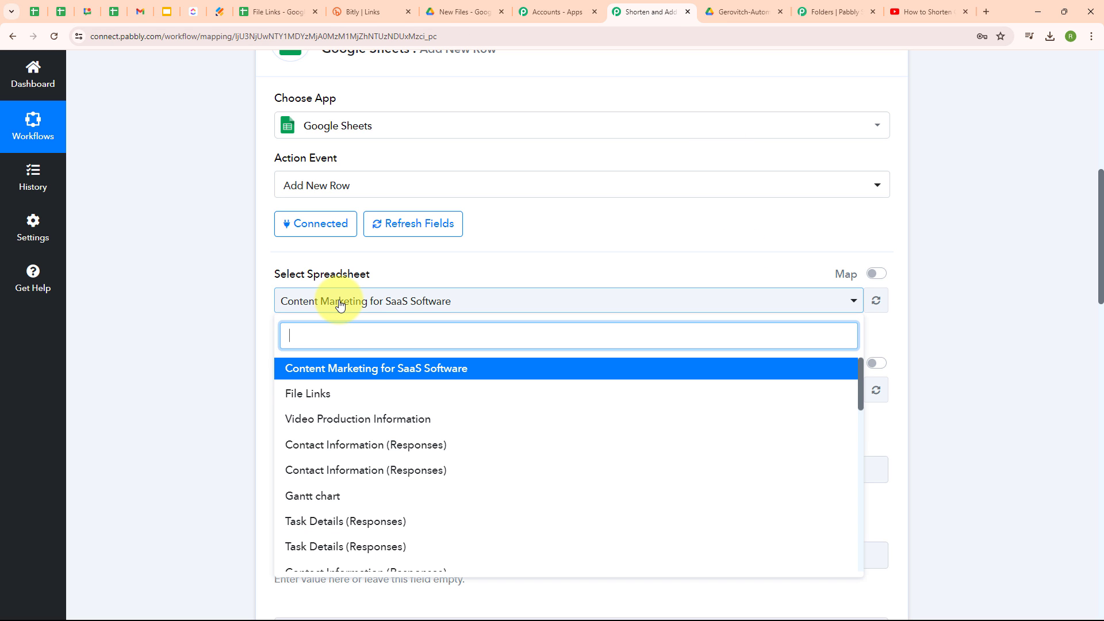
{"action": "left_click", "coordinate": [321, 400]}
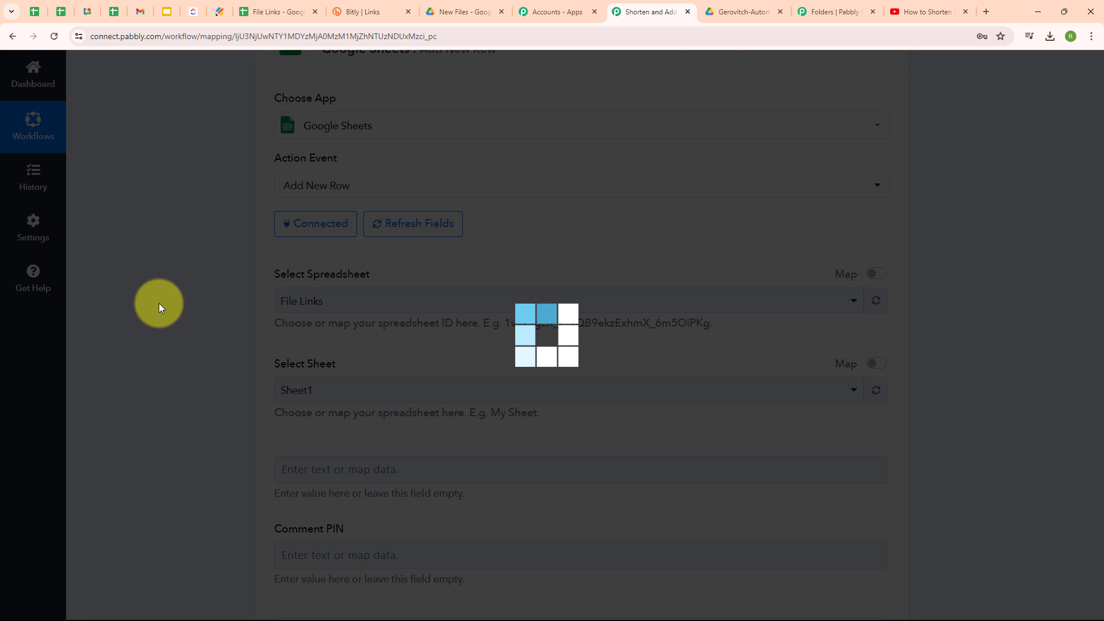
{"action": "scroll", "coordinate": [453, 341], "scroll_direction": "down", "scroll_amount": 2}
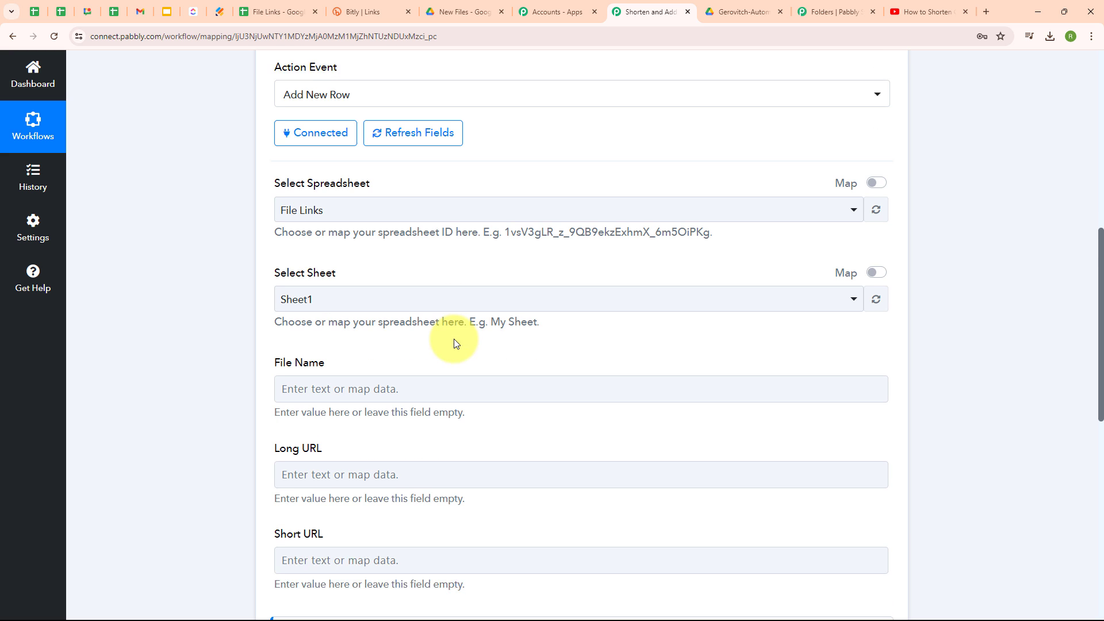
{"action": "left_click", "coordinate": [370, 274]}
{"action": "left_click", "coordinate": [378, 339]}
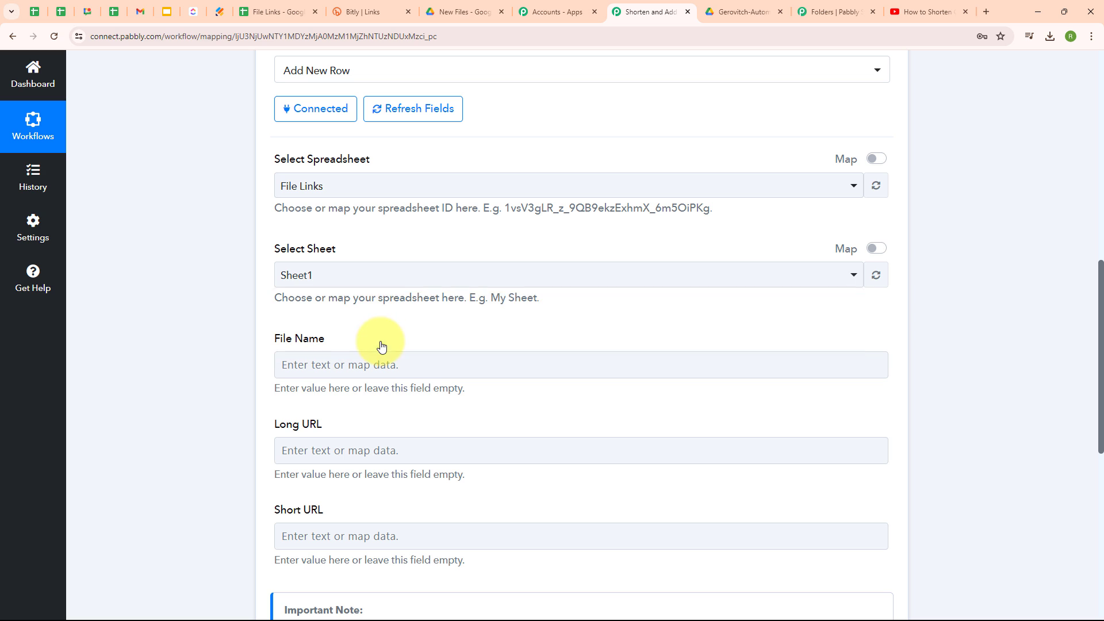
Check the column headers in the File Links spreadsheet and map the File Name field to the Title value from the Google Drive trigger.
{"action": "scroll", "coordinate": [539, 313], "scroll_direction": "down", "scroll_amount": 3}
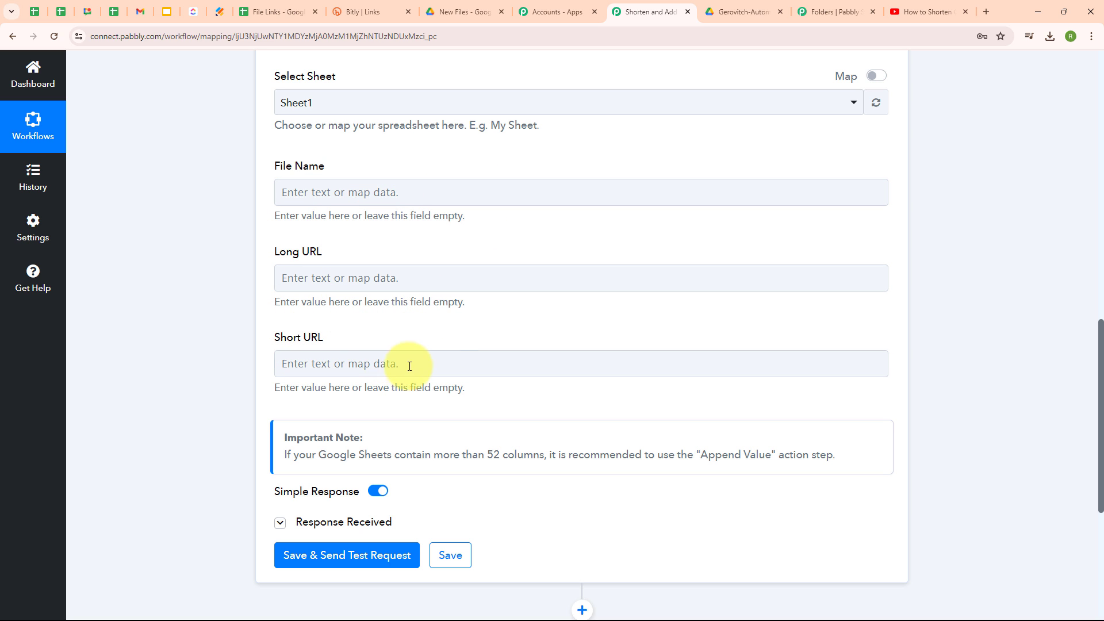
{"action": "left_click", "coordinate": [290, 10]}
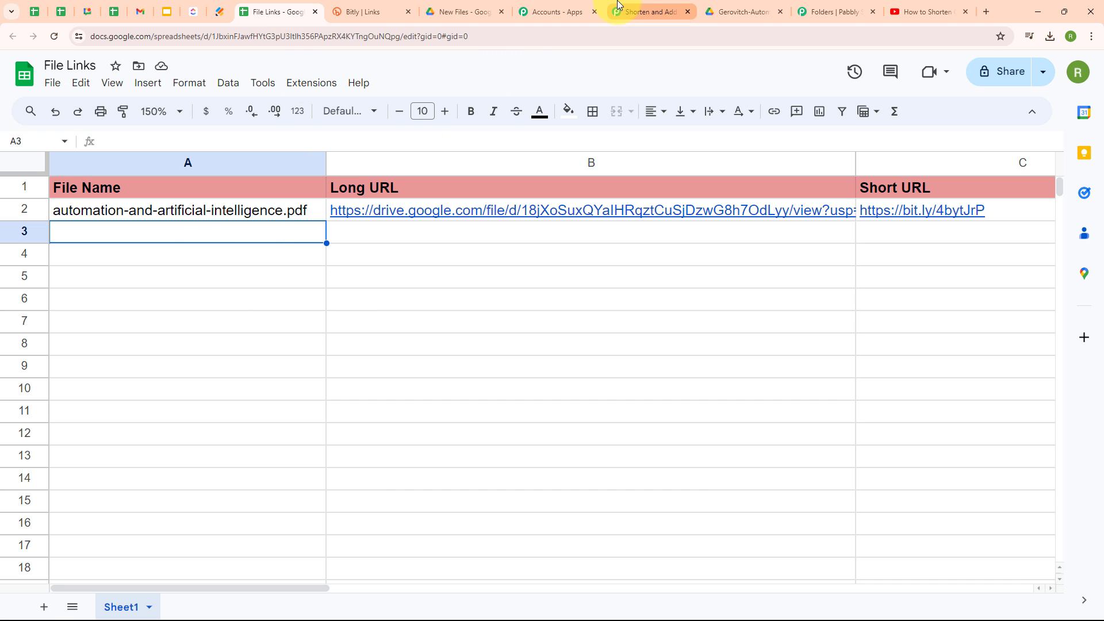
{"action": "left_click", "coordinate": [644, 12]}
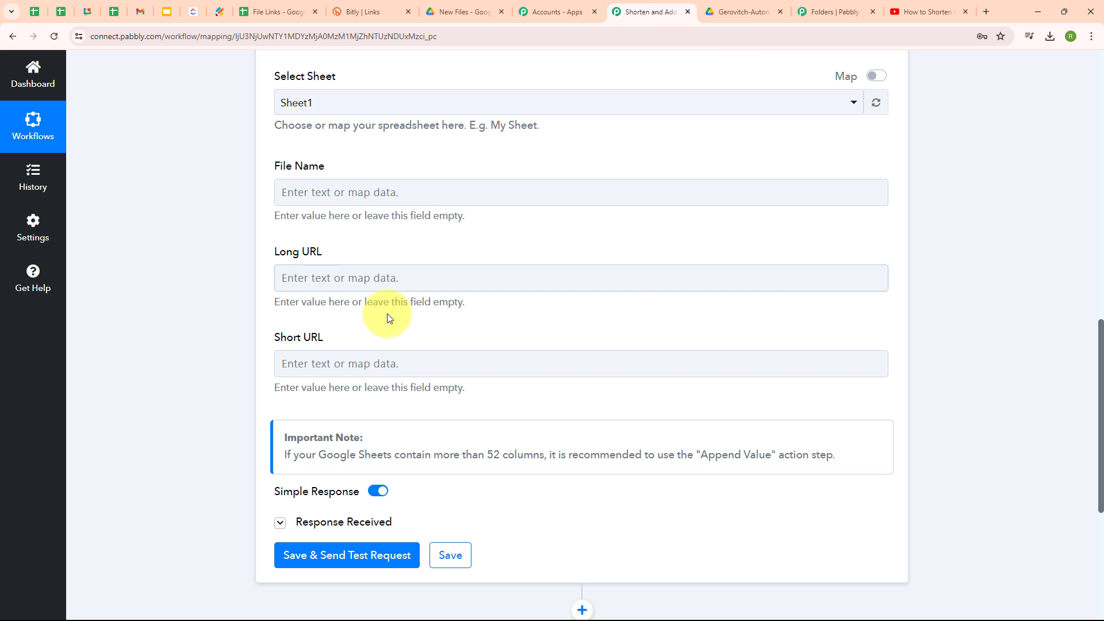
{"action": "left_click", "coordinate": [306, 197]}
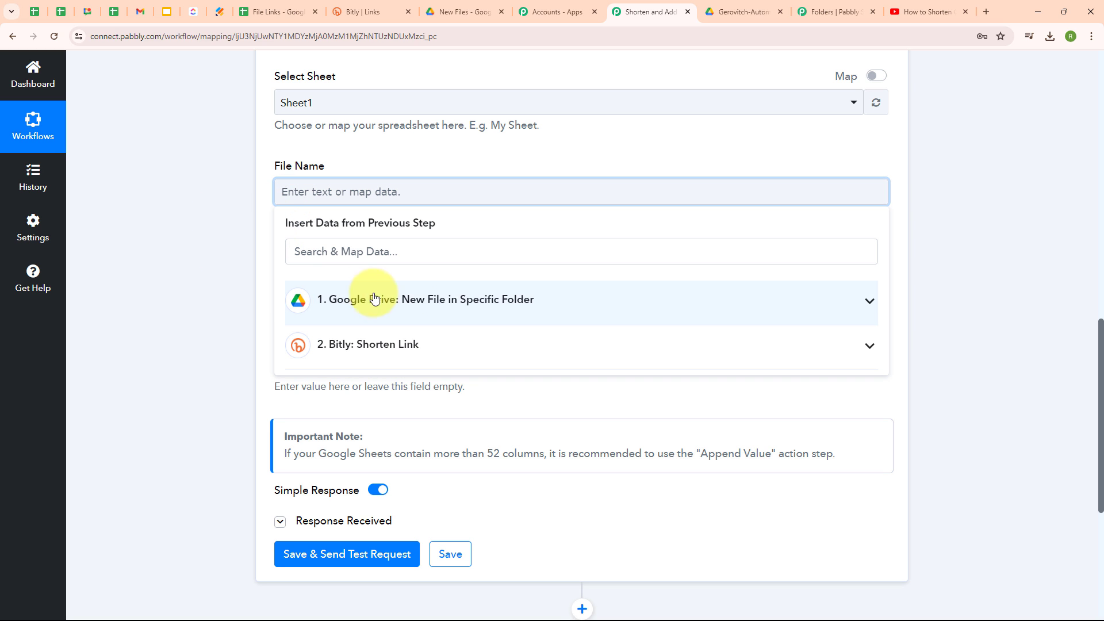
{"action": "left_click", "coordinate": [405, 300]}
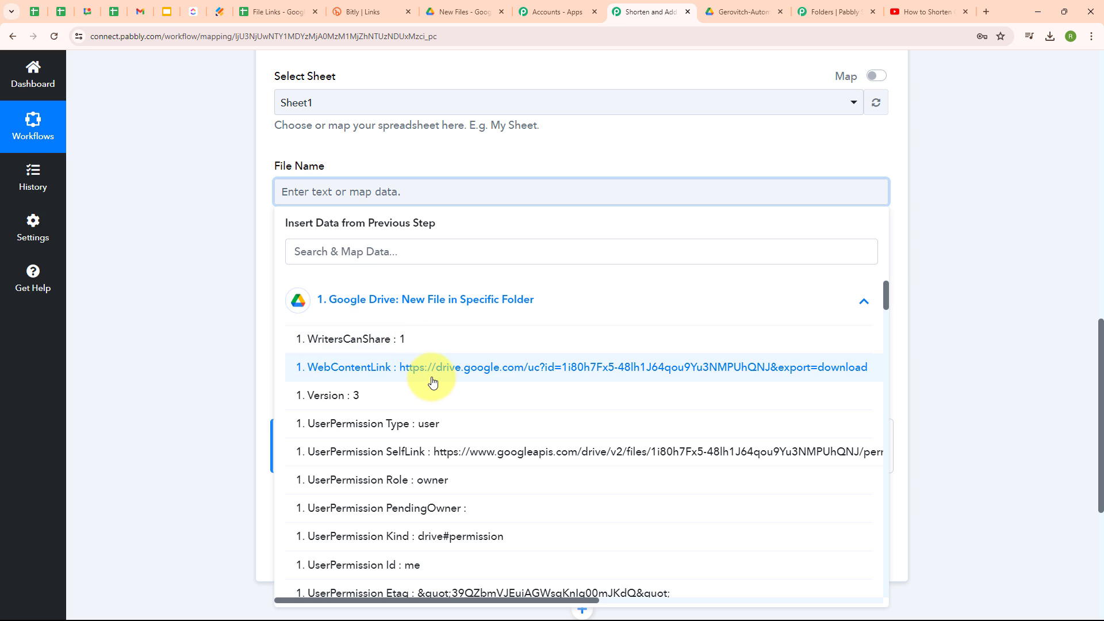
{"action": "scroll", "coordinate": [433, 383], "scroll_direction": "down", "scroll_amount": 1}
{"action": "scroll", "coordinate": [429, 391], "scroll_direction": "down", "scroll_amount": 3}
{"action": "left_click", "coordinate": [425, 403]}
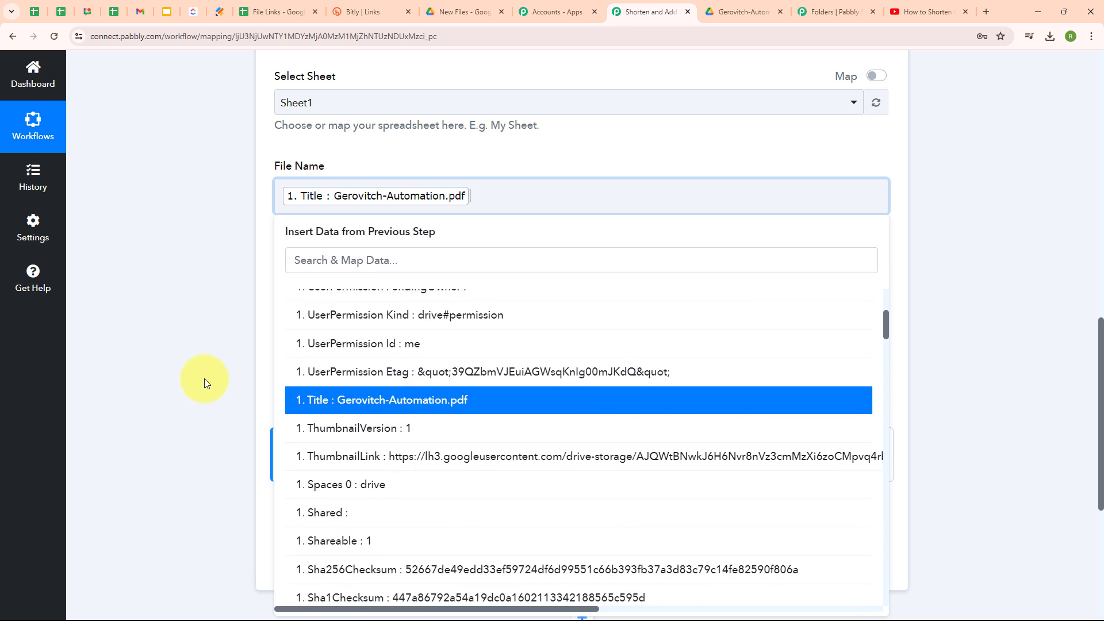
{"action": "left_click", "coordinate": [205, 378]}
Map the Long URL field to the AlternateLink value from the Google Drive trigger.
{"action": "scroll", "coordinate": [654, 316], "scroll_direction": "down", "scroll_amount": 1}
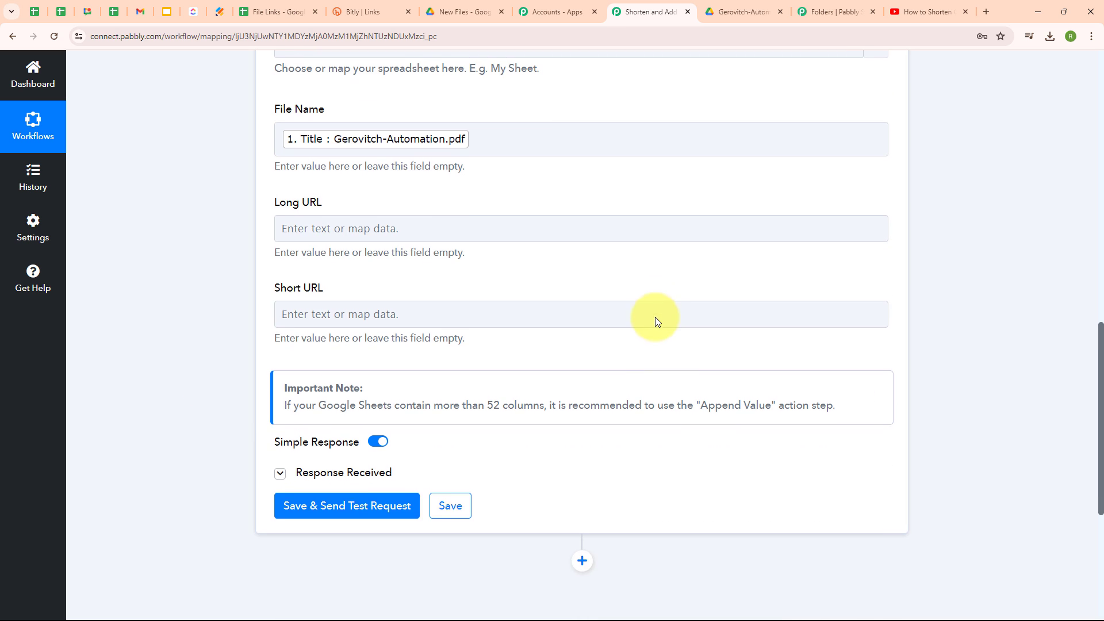
{"action": "left_click", "coordinate": [325, 227]}
{"action": "left_click", "coordinate": [411, 355]}
{"action": "scroll", "coordinate": [505, 423], "scroll_direction": "down", "scroll_amount": 10}
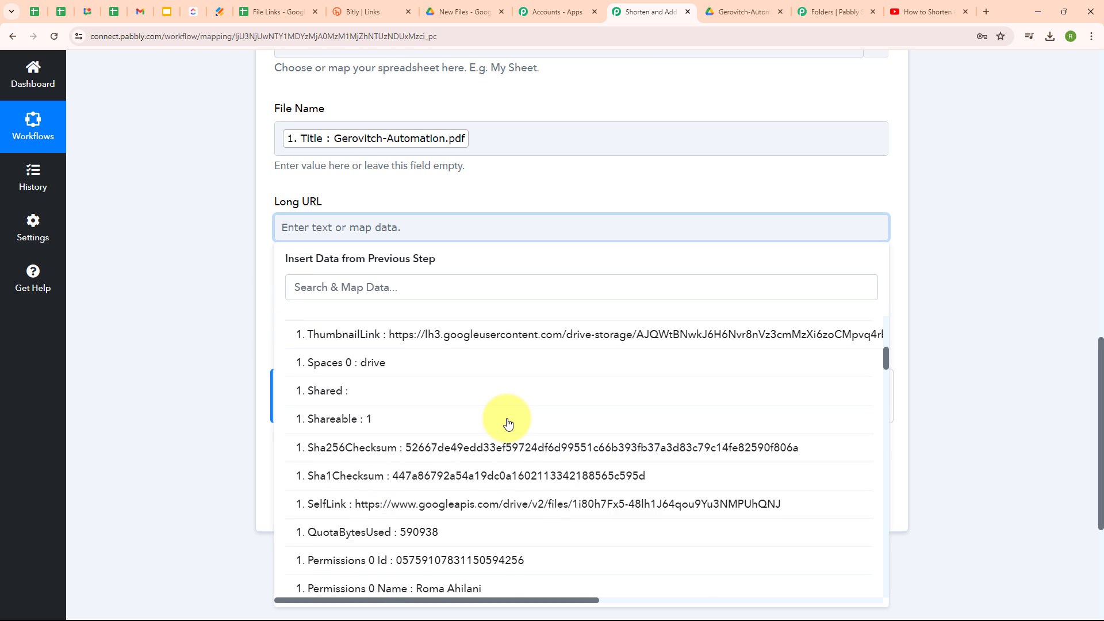
{"action": "left_click", "coordinate": [403, 543]}
{"action": "left_click", "coordinate": [114, 395]}
Map the Short URL field to the Link value from the Bitly Shorten Link step.
{"action": "scroll", "coordinate": [114, 395], "scroll_direction": "down", "scroll_amount": 1}
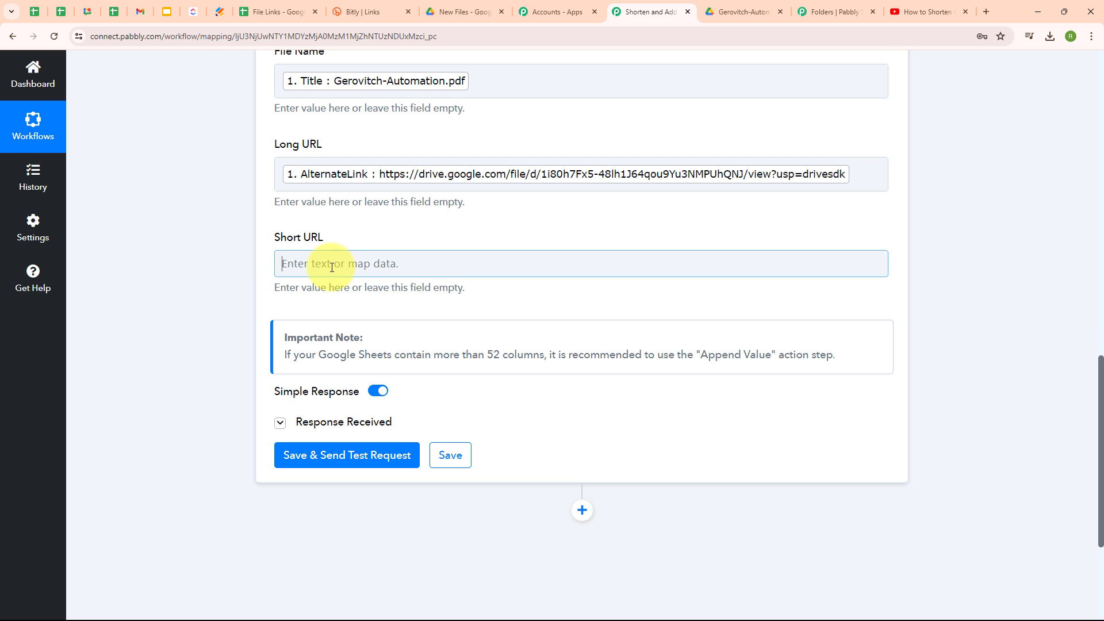
{"action": "left_click", "coordinate": [294, 263]}
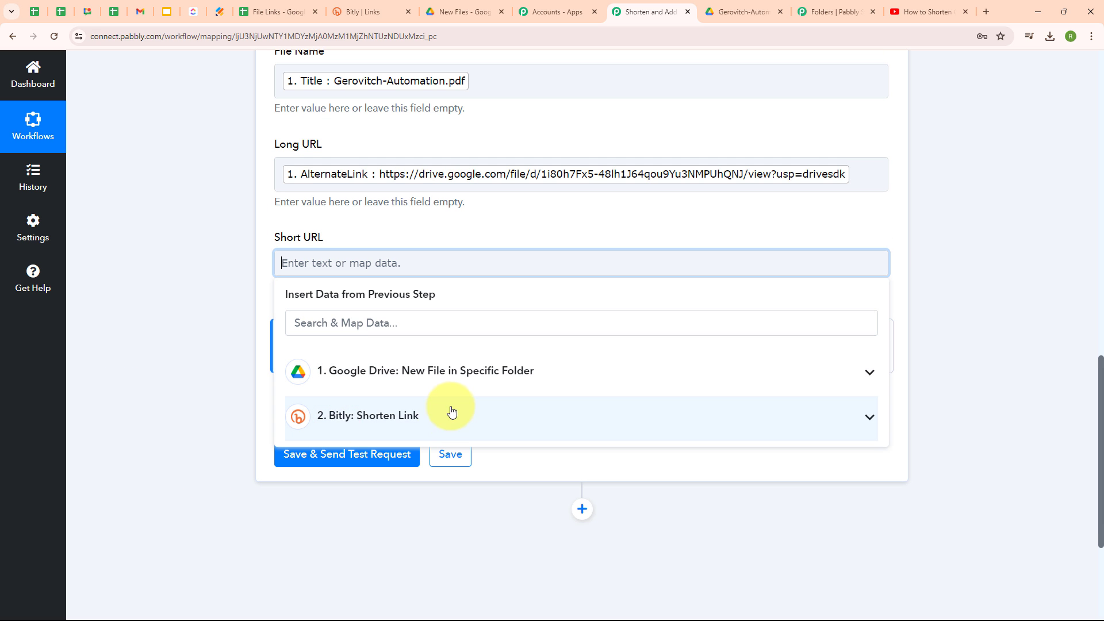
{"action": "left_click", "coordinate": [332, 429]}
{"action": "left_click", "coordinate": [357, 511]}
{"action": "left_click", "coordinate": [260, 479]}
Check the three mapped fields, save the Google Sheets action with a test request, and review its response.
{"action": "scroll", "coordinate": [315, 335], "scroll_direction": "up", "scroll_amount": 3}
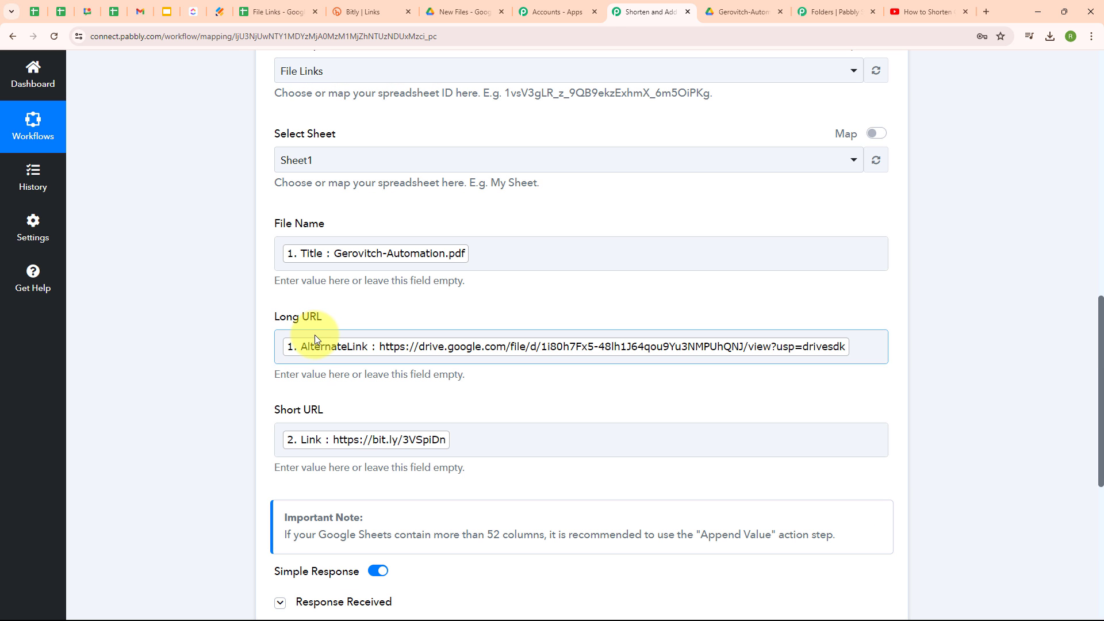
{"action": "scroll", "coordinate": [627, 390], "scroll_direction": "down", "scroll_amount": 2}
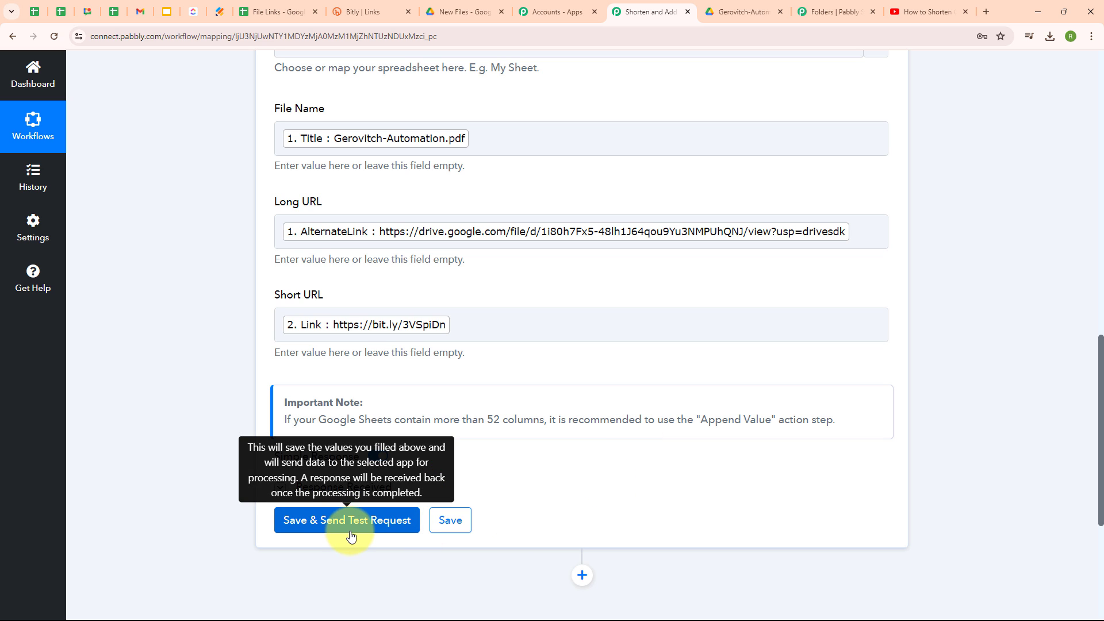
{"action": "left_click", "coordinate": [354, 530]}
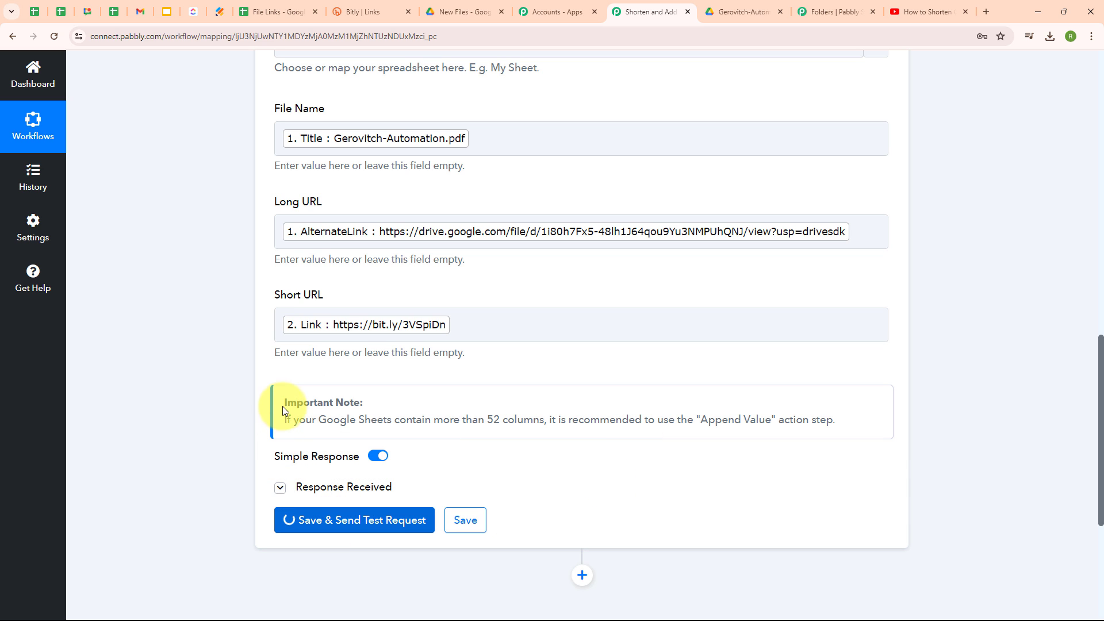
{"action": "scroll", "coordinate": [690, 450], "scroll_direction": "down", "scroll_amount": 4}
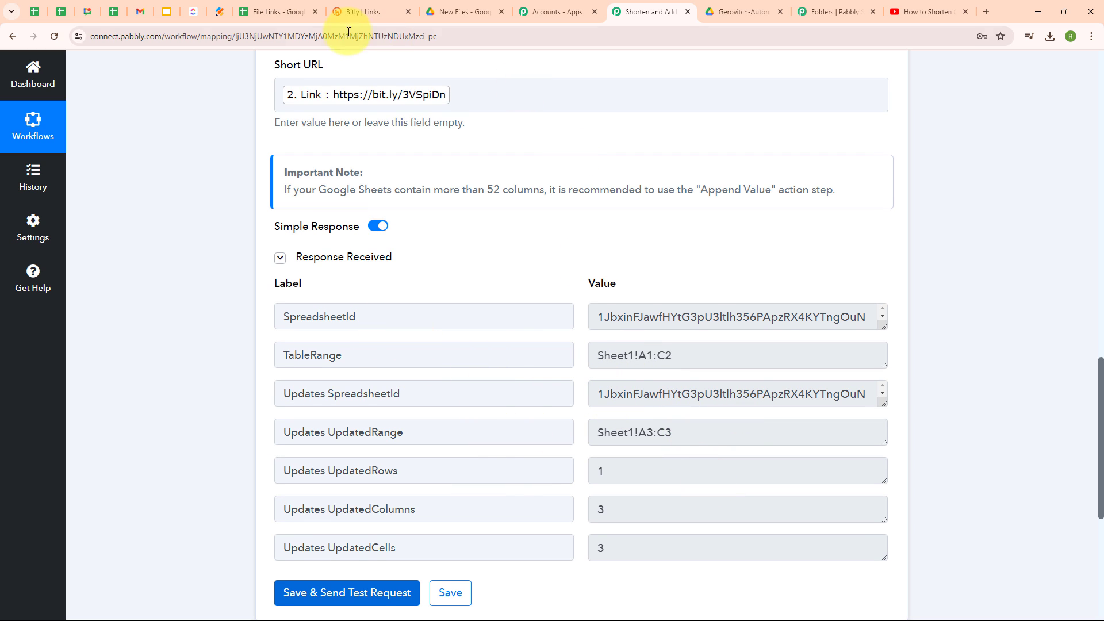
Check the file name, long URL and short URL added to the File Links spreadsheet, and return to the workflow.
{"action": "left_click", "coordinate": [284, 12]}
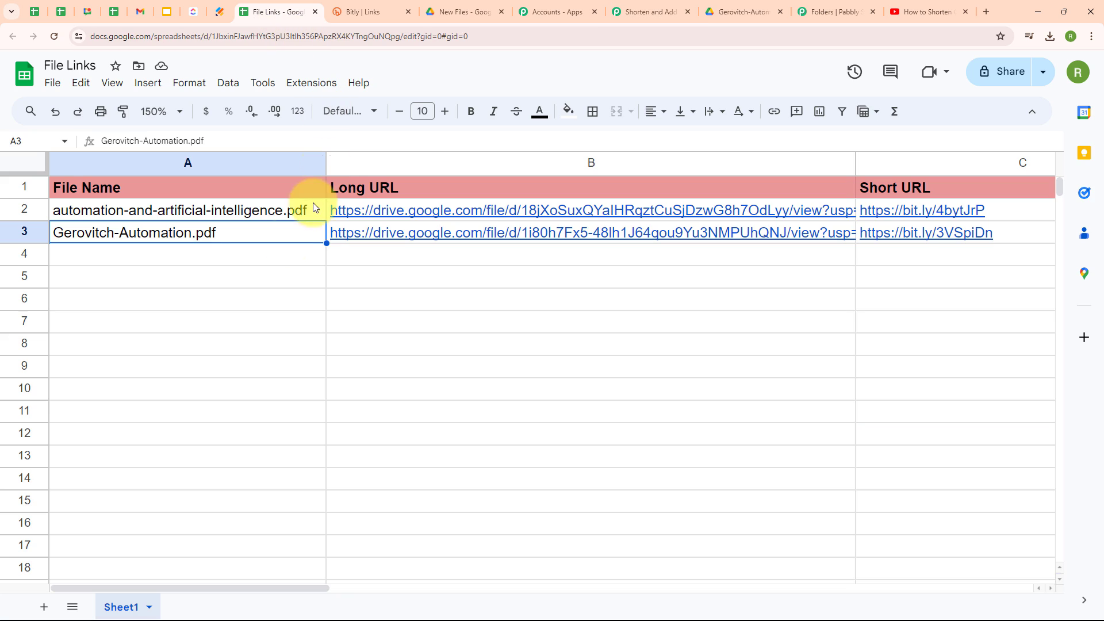
{"action": "left_click", "coordinate": [205, 262]}
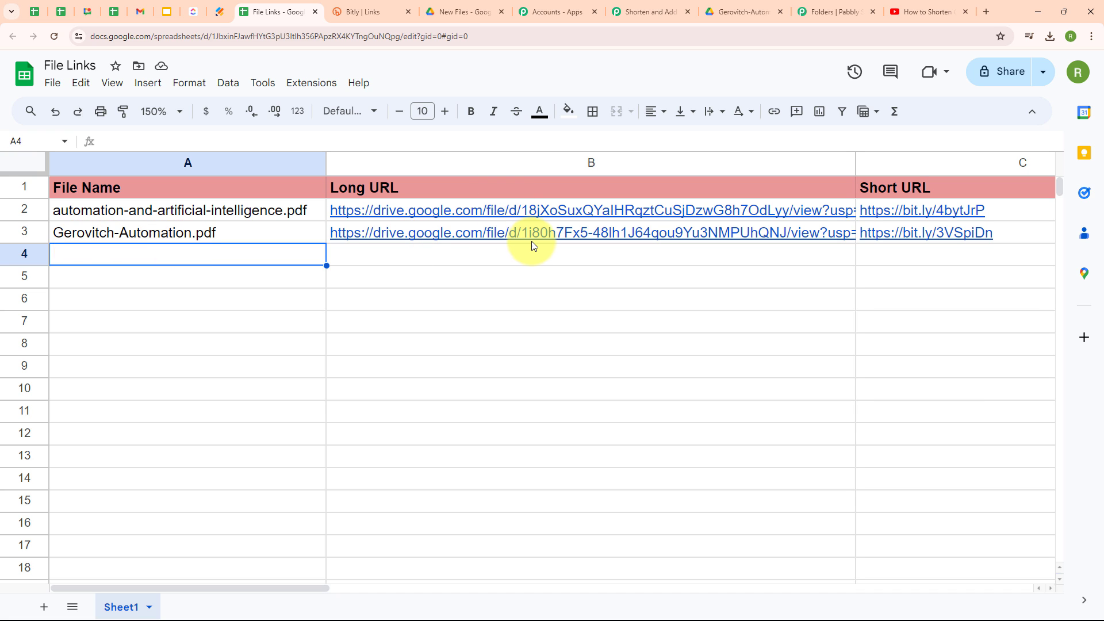
{"action": "mouse_move", "coordinate": [530, 238]}
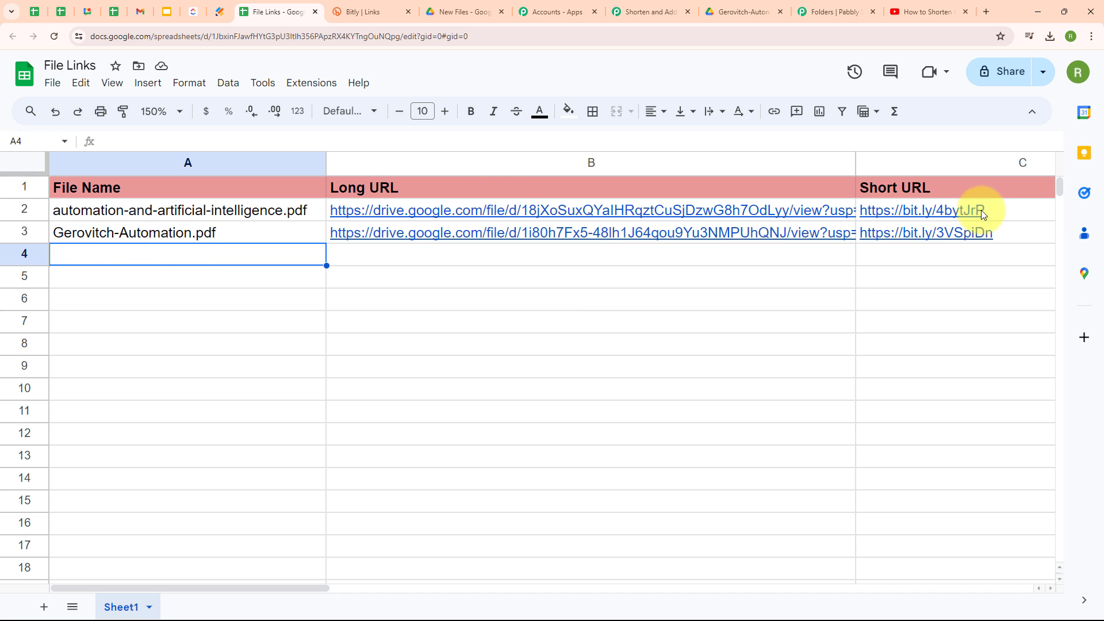
{"action": "mouse_move", "coordinate": [920, 233]}
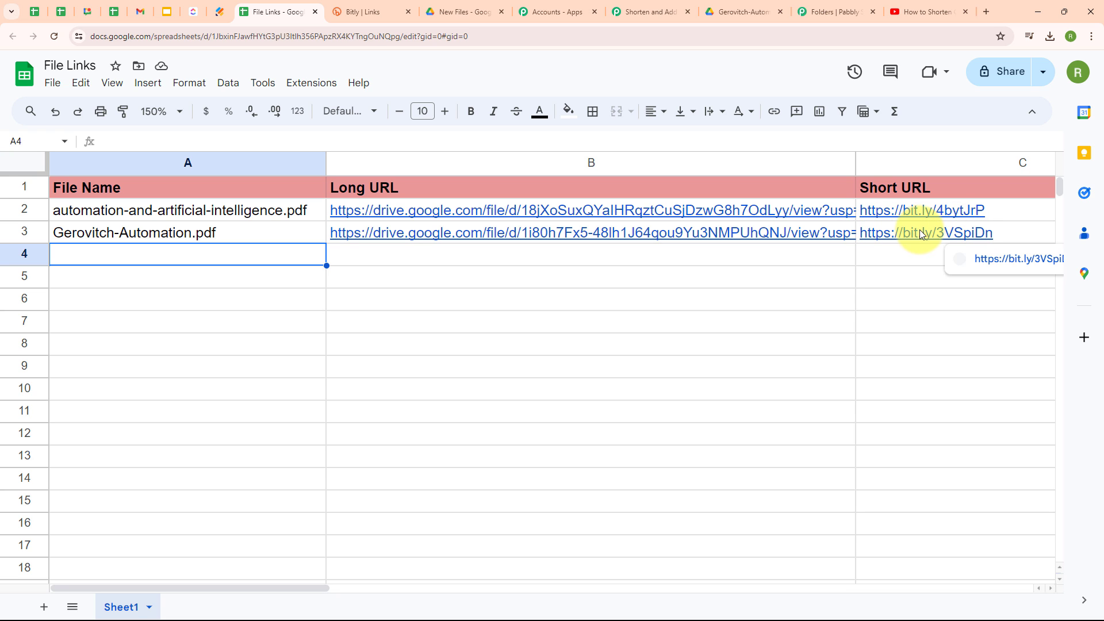
{"action": "left_click", "coordinate": [628, 11]}
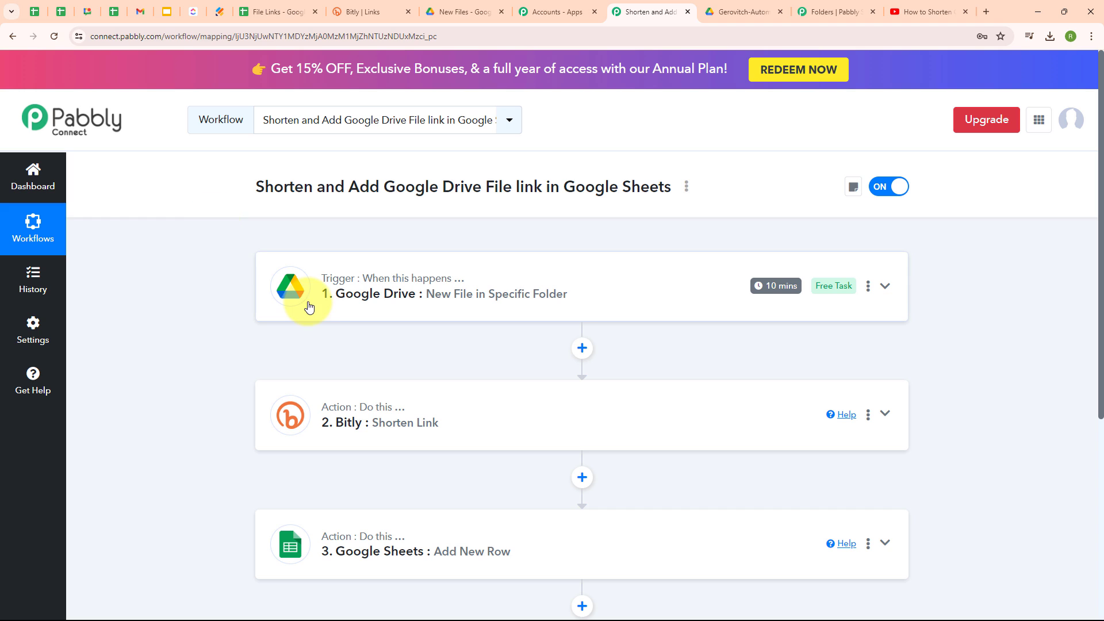
Upload image.jpg from Downloads into the New Files folder in Google Drive and switch to the File Links spreadsheet.
{"action": "left_click", "coordinate": [466, 7]}
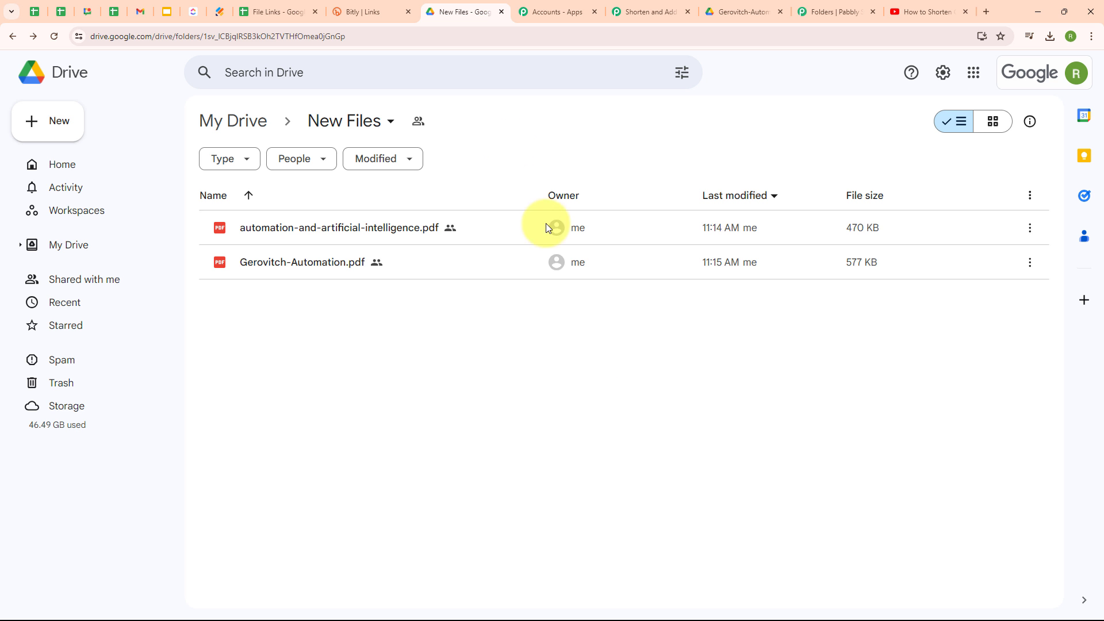
{"action": "right_click", "coordinate": [635, 371]}
{"action": "left_click", "coordinate": [661, 169]}
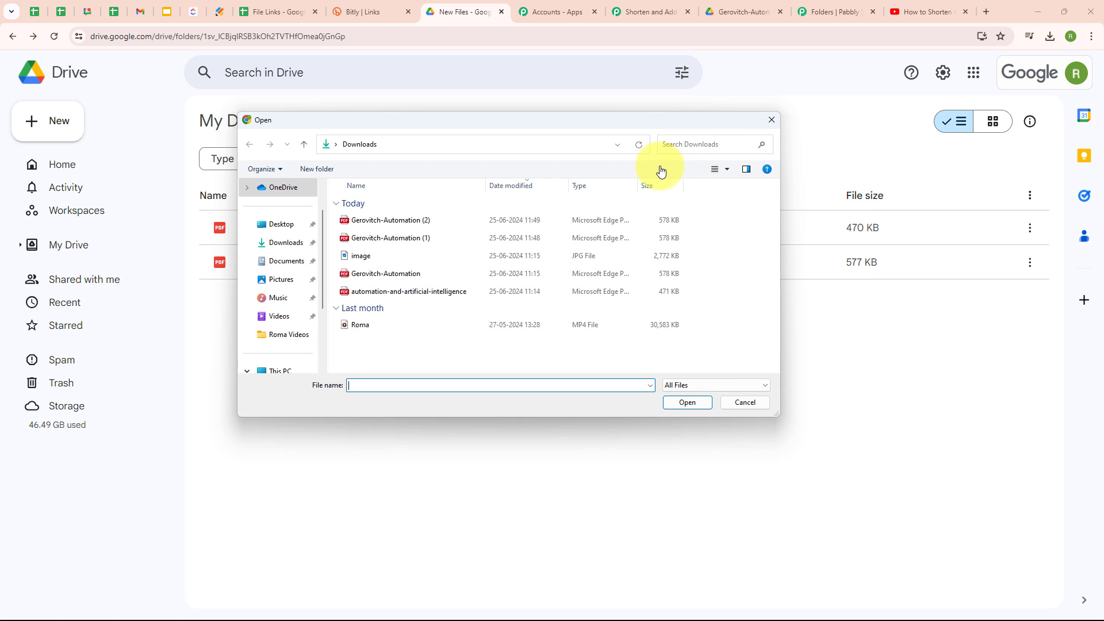
{"action": "double_click", "coordinate": [416, 255]}
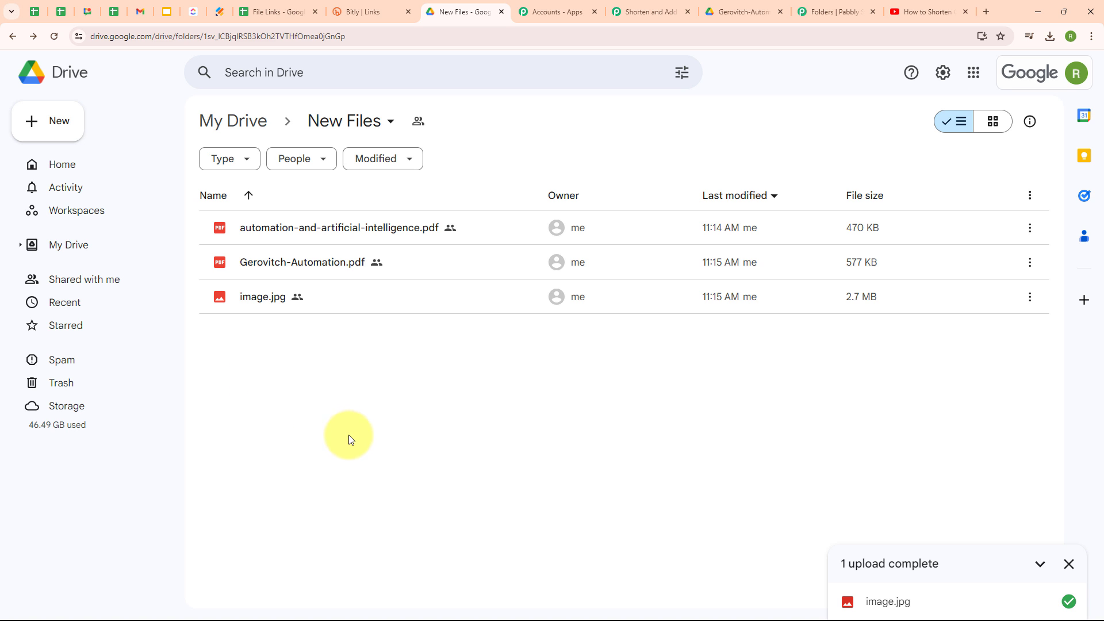
{"action": "left_click", "coordinate": [275, 12]}
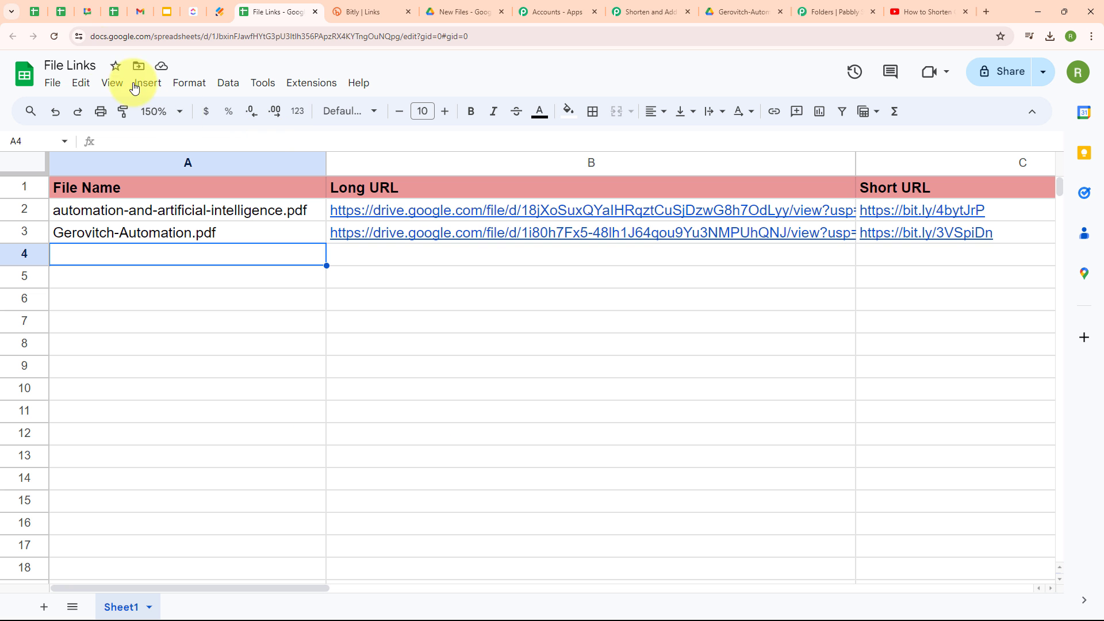
Check the File Links spreadsheet for the uploaded image.jpg's file name, long URL and short URL, viewing the Pabbly Connect workflow in between.
{"action": "left_click", "coordinate": [48, 31]}
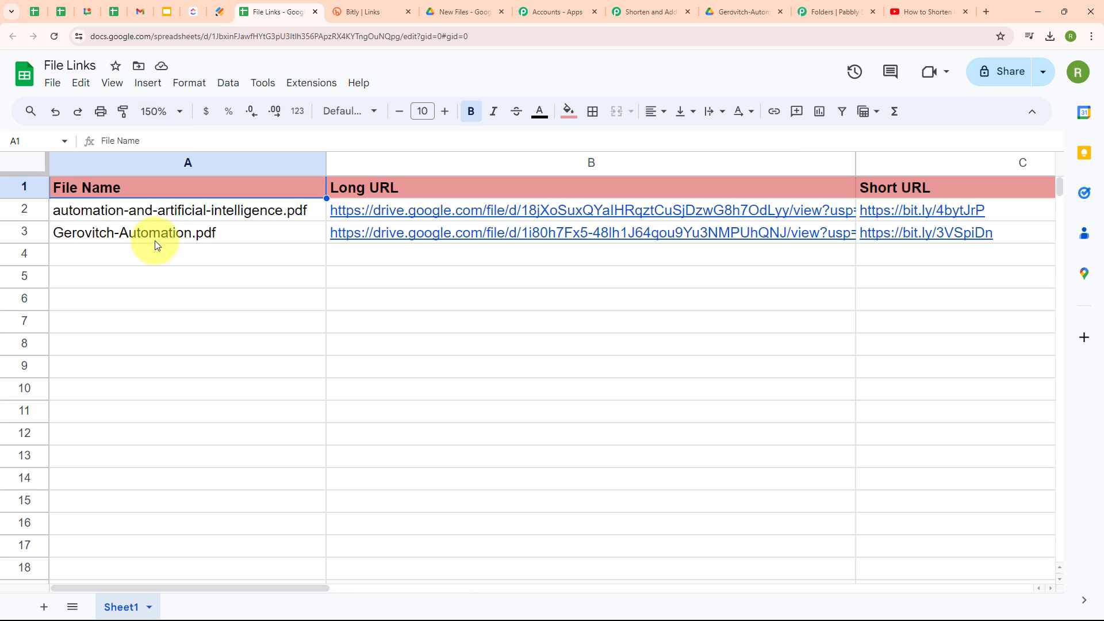
{"action": "left_click", "coordinate": [138, 261]}
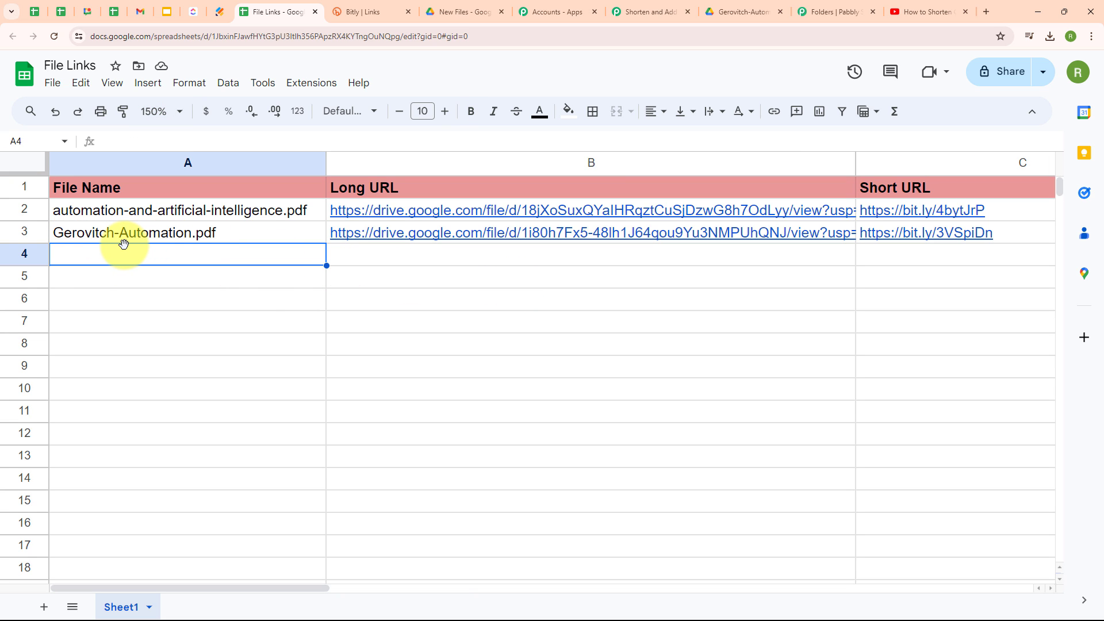
{"action": "left_click", "coordinate": [648, 12]}
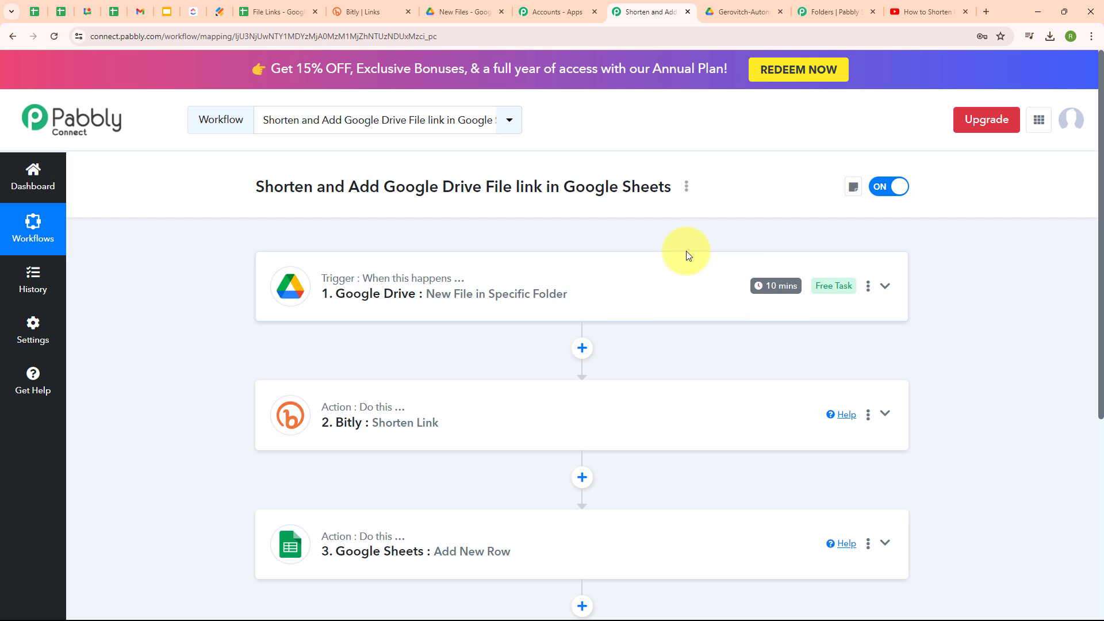
{"action": "left_click", "coordinate": [247, 12]}
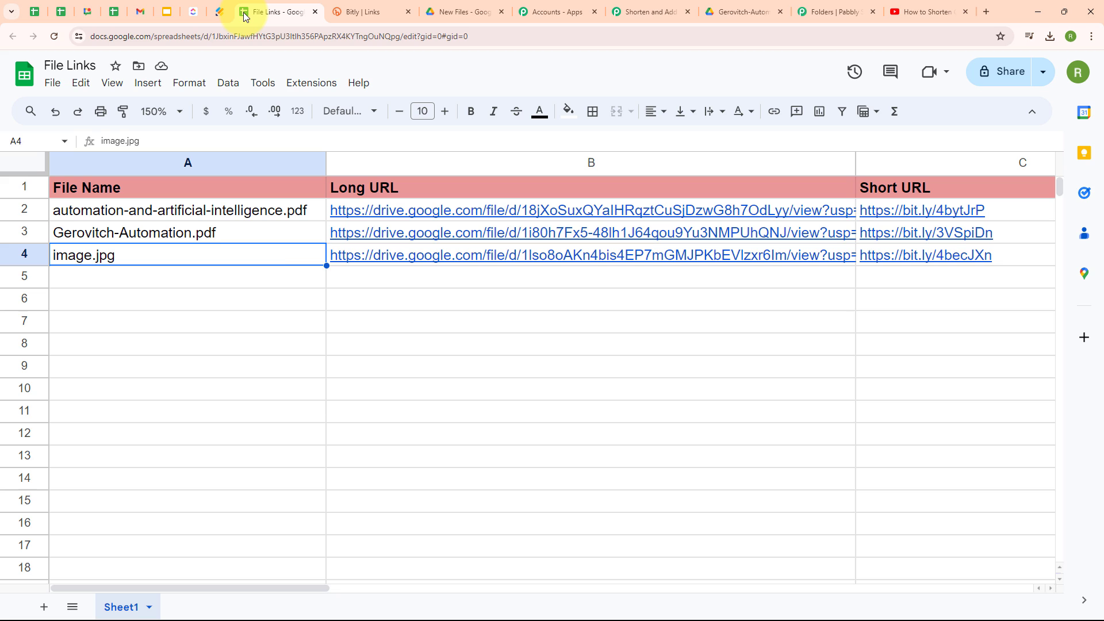
{"action": "left_click", "coordinate": [238, 277]}
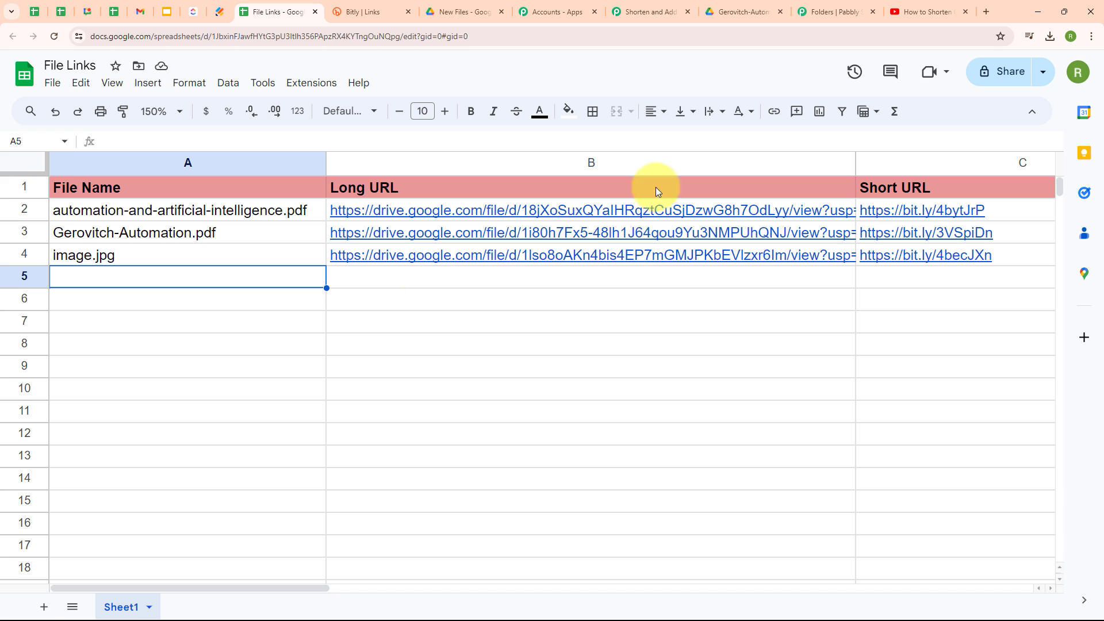
Return to the Pabbly Connect workflow and review its Google Drive trigger and its Bitly and Google Sheets actions.
{"action": "left_click", "coordinate": [619, 7]}
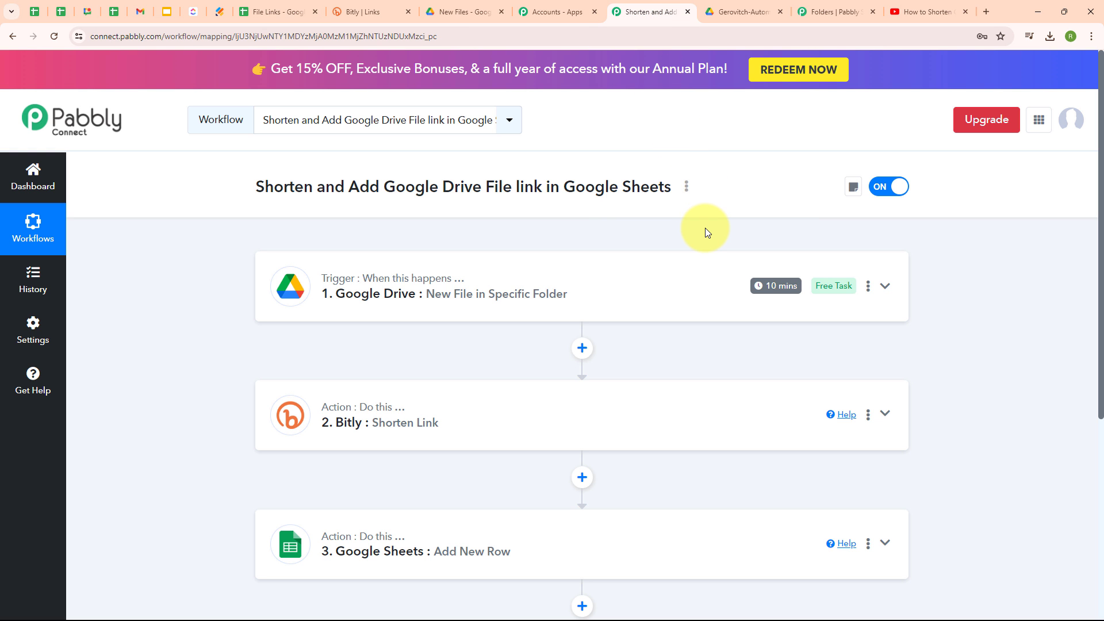
{"action": "scroll", "coordinate": [705, 228], "scroll_direction": "down", "scroll_amount": 2}
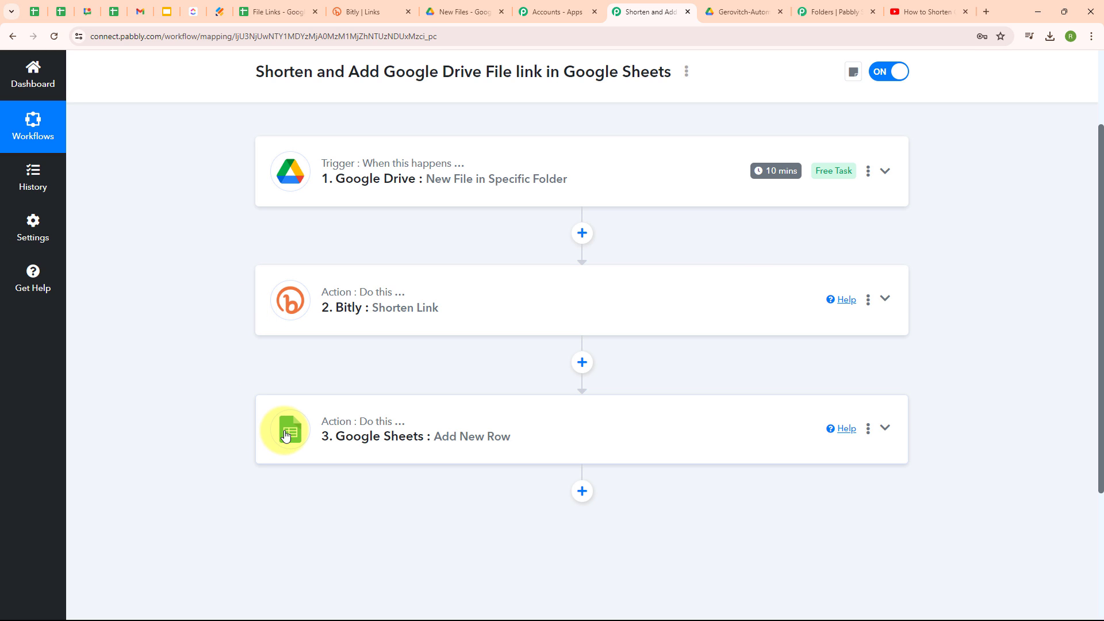
{"action": "scroll", "coordinate": [594, 217], "scroll_direction": "up", "scroll_amount": 2}
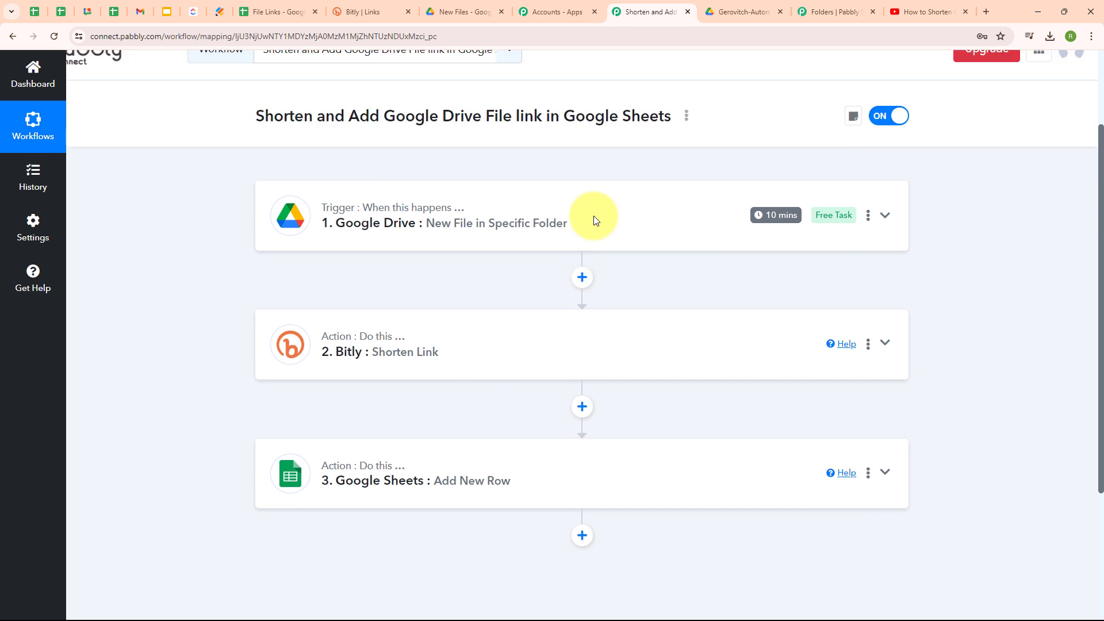